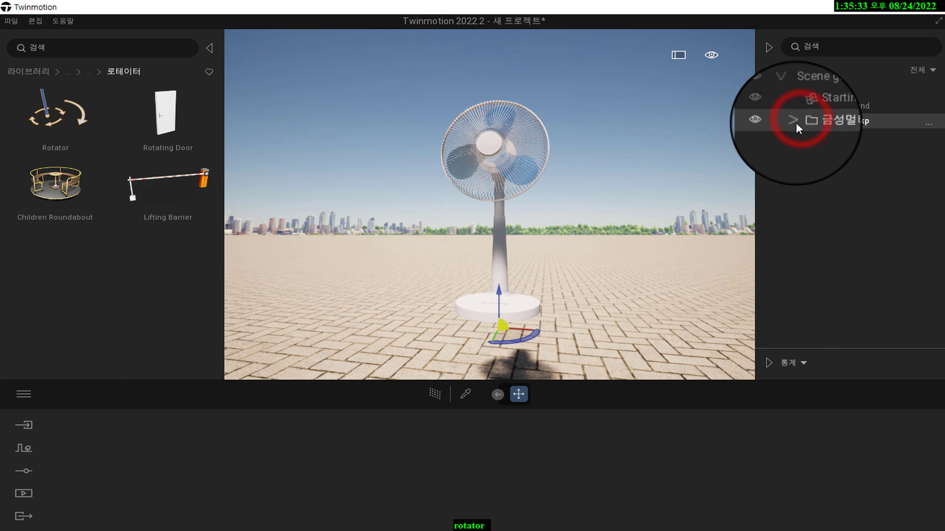
Step: Expand the 금성멀티용.skp hierarchy in the scene graph and select a fan blade in the model to locate its group
{"action": "left_click", "coordinate": [795, 121]}
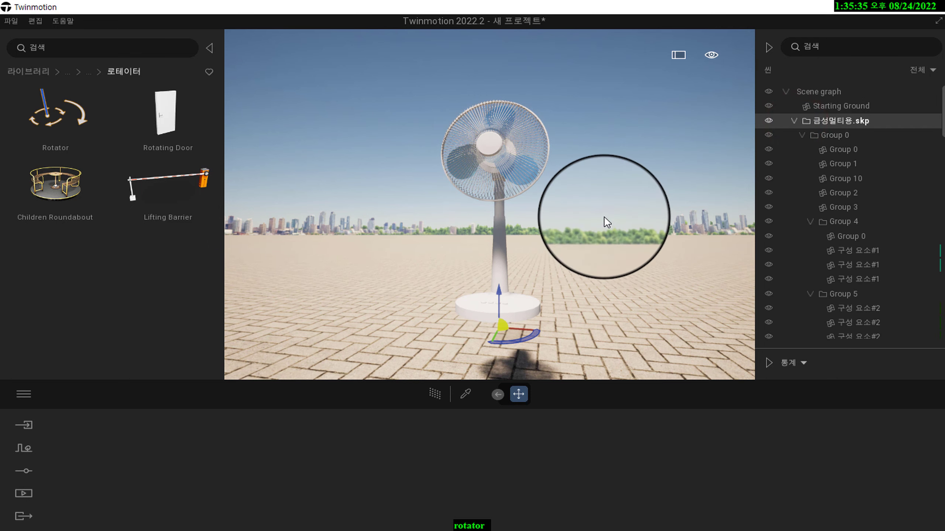
{"action": "scroll", "coordinate": [606, 217], "scroll_direction": "up", "scroll_amount": 5}
{"action": "scroll", "coordinate": [611, 218], "scroll_direction": "up", "scroll_amount": 5}
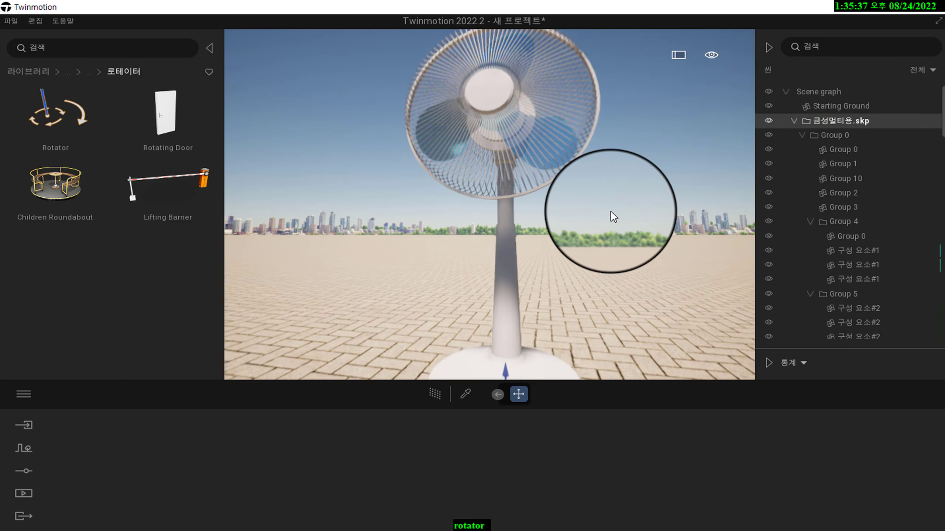
{"action": "scroll", "coordinate": [613, 217], "scroll_direction": "up", "scroll_amount": 3}
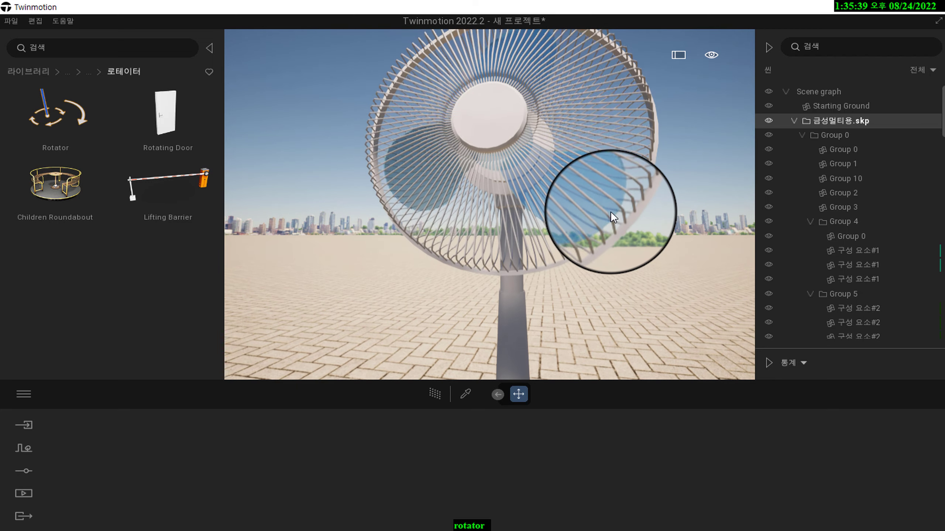
{"action": "scroll", "coordinate": [613, 218], "scroll_direction": "up", "scroll_amount": 5}
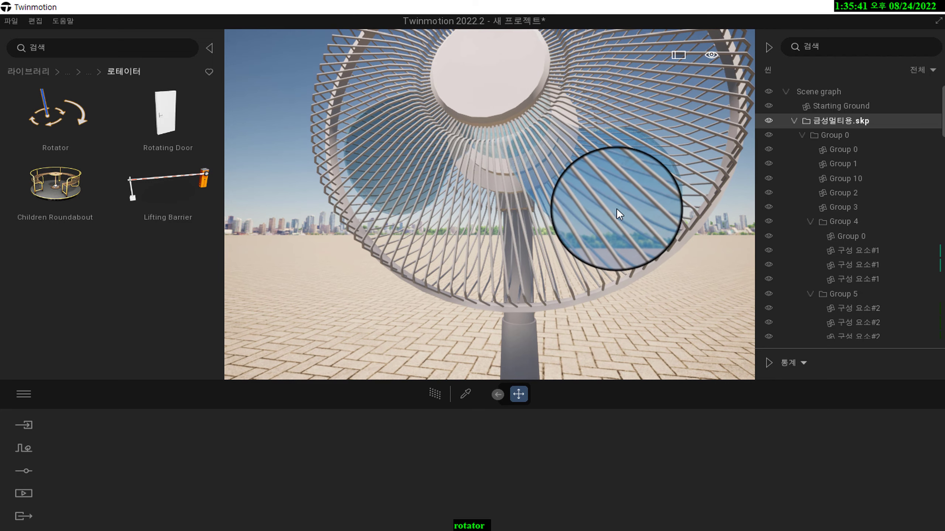
{"action": "left_click", "coordinate": [619, 210]}
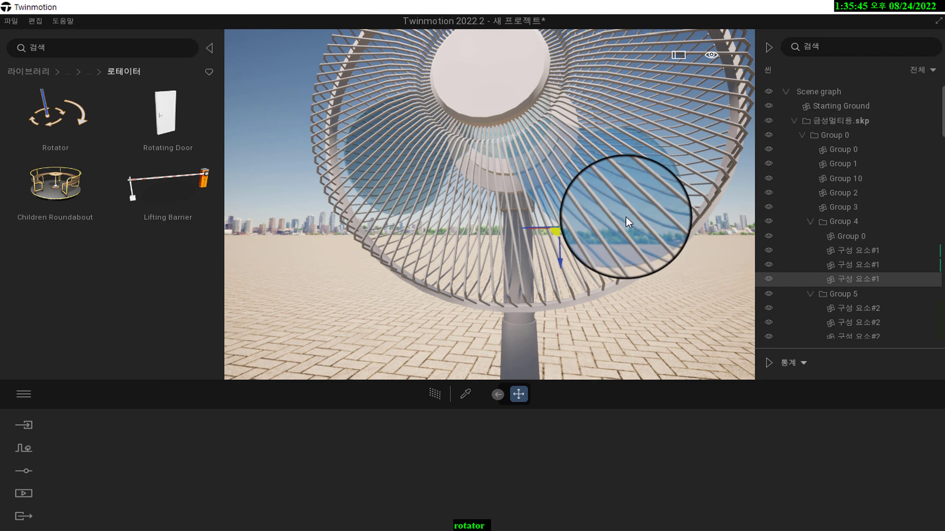
{"action": "double_click", "coordinate": [626, 218]}
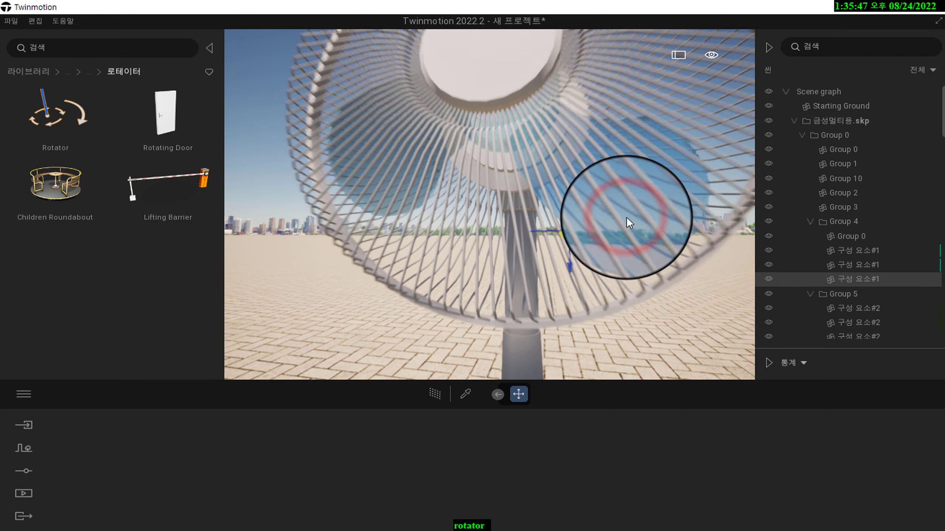
{"action": "double_click", "coordinate": [675, 244]}
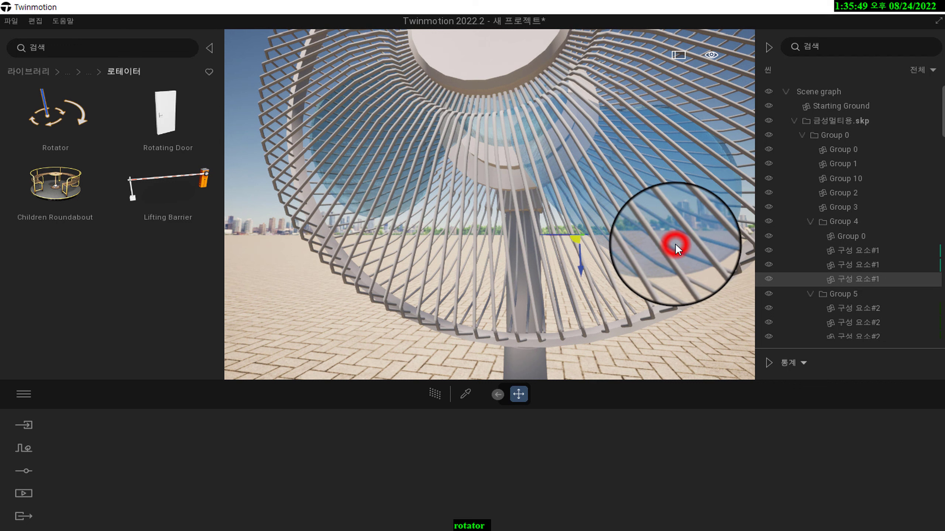
{"action": "double_click", "coordinate": [680, 247]}
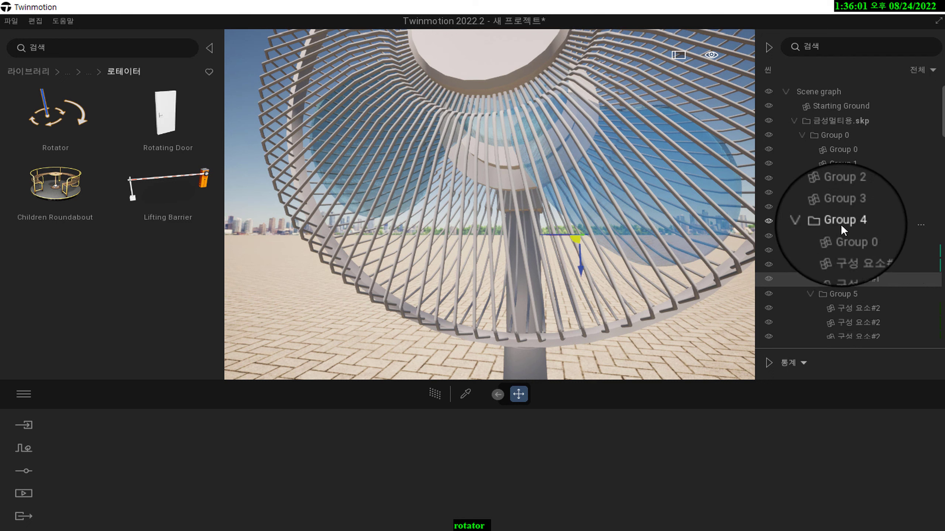
Step: Collapse Group 4 in the scene graph, then hide and show it to check which fan parts it contains
{"action": "left_click", "coordinate": [812, 219]}
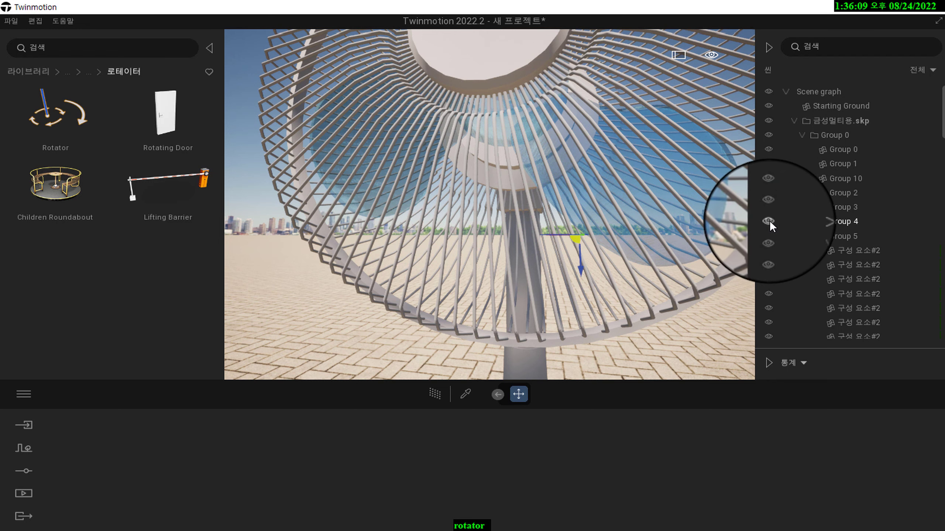
{"action": "left_click", "coordinate": [768, 221]}
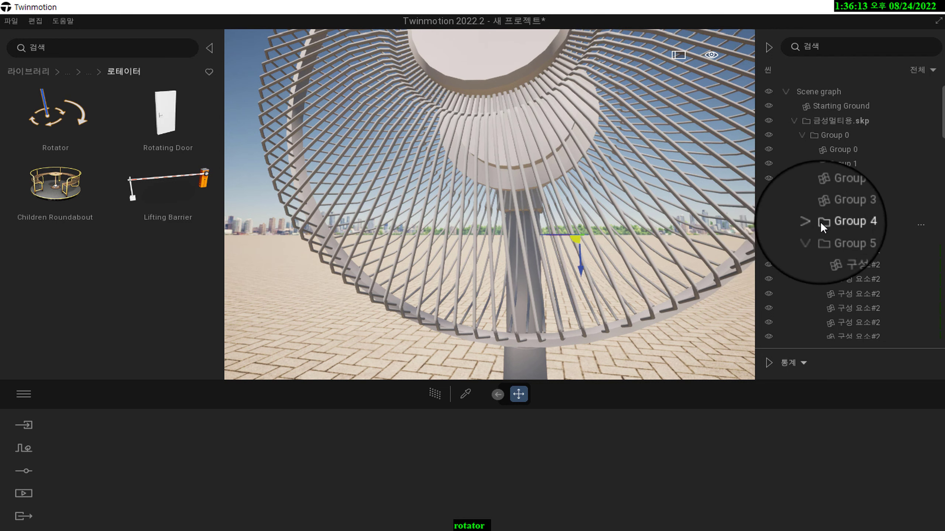
{"action": "left_click", "coordinate": [772, 221]}
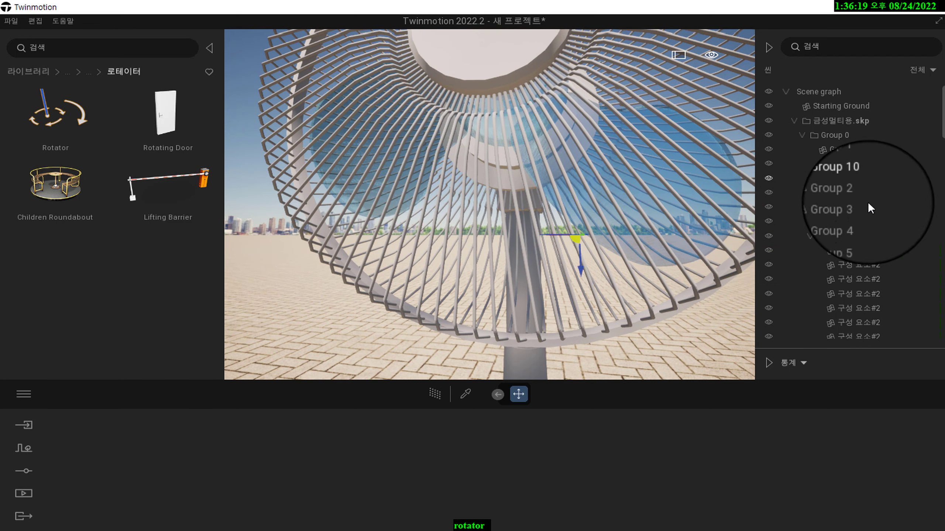
Step: Rename Group 4, the fan blade group, as 날개
{"action": "right_click", "coordinate": [851, 221]}
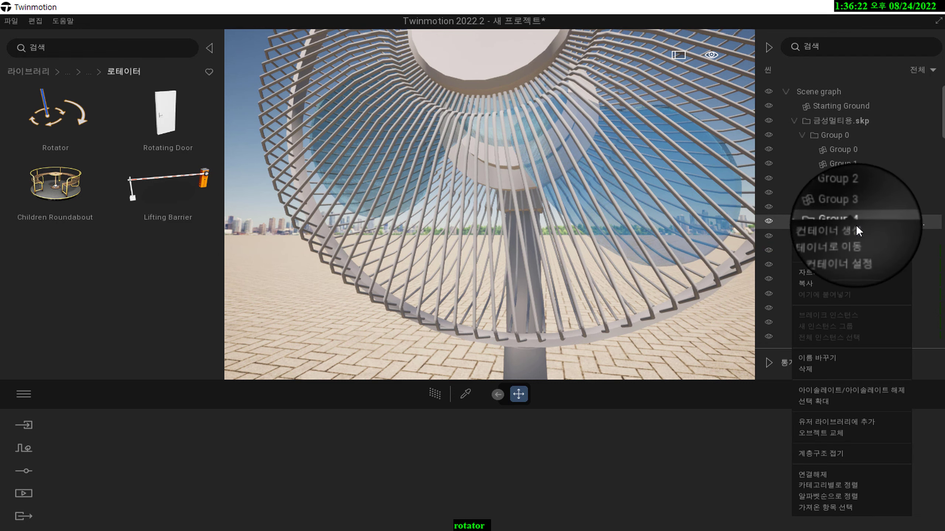
{"action": "left_click", "coordinate": [812, 358]}
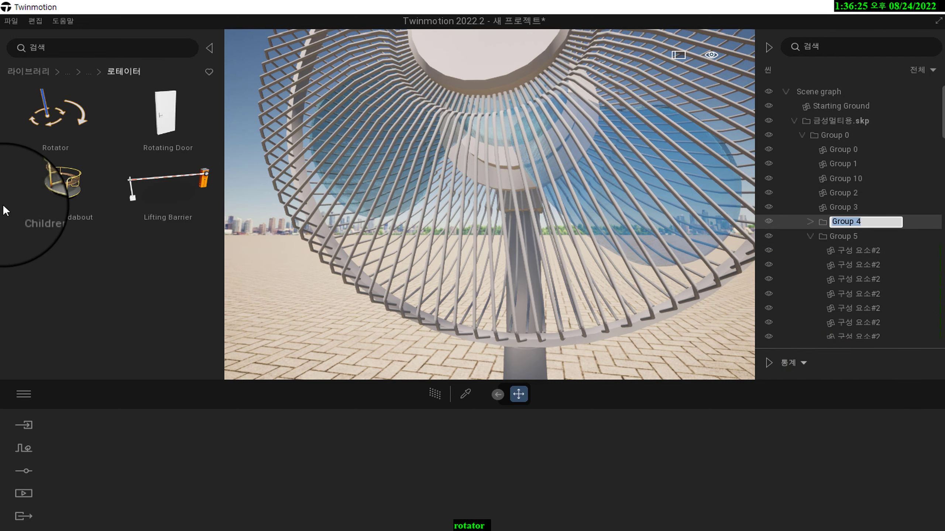
{"action": "type", "text": "나"}
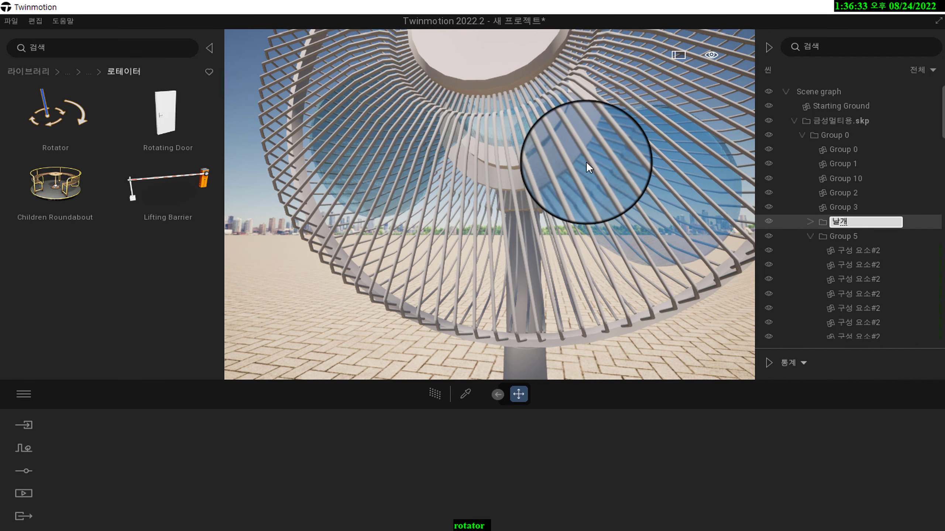
{"action": "left_click", "coordinate": [768, 223]}
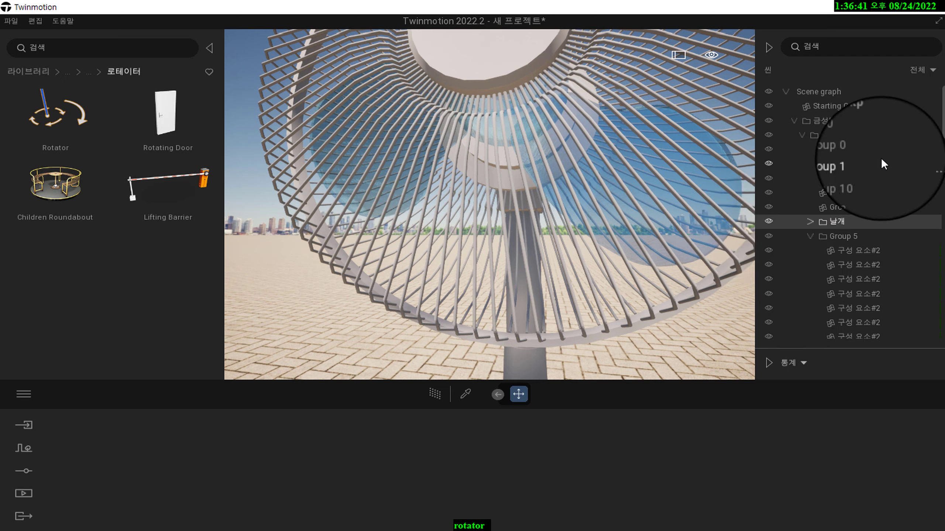
Step: Examine the blades inside the fan guard from the side while toggling the visibility of the 날개 group
{"action": "scroll", "coordinate": [749, 205], "scroll_direction": "up", "scroll_amount": 5}
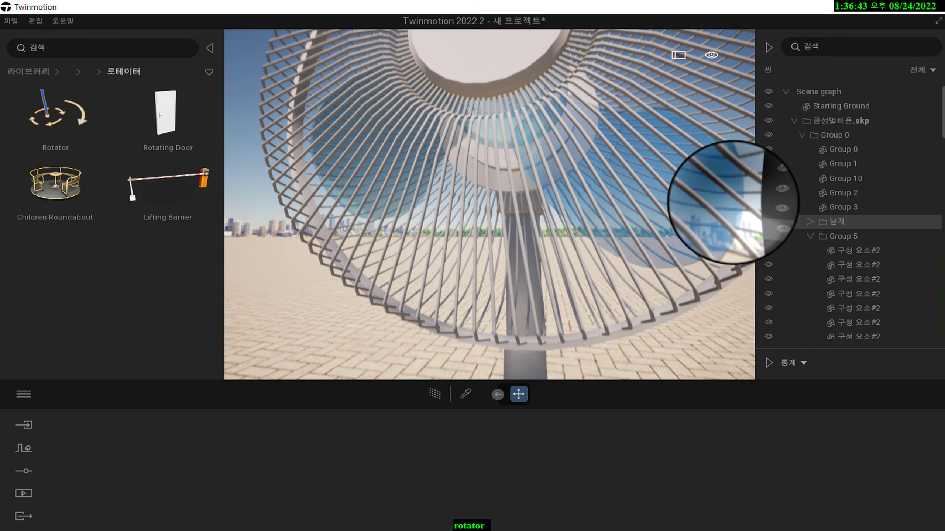
{"action": "scroll", "coordinate": [733, 203], "scroll_direction": "up", "scroll_amount": 2}
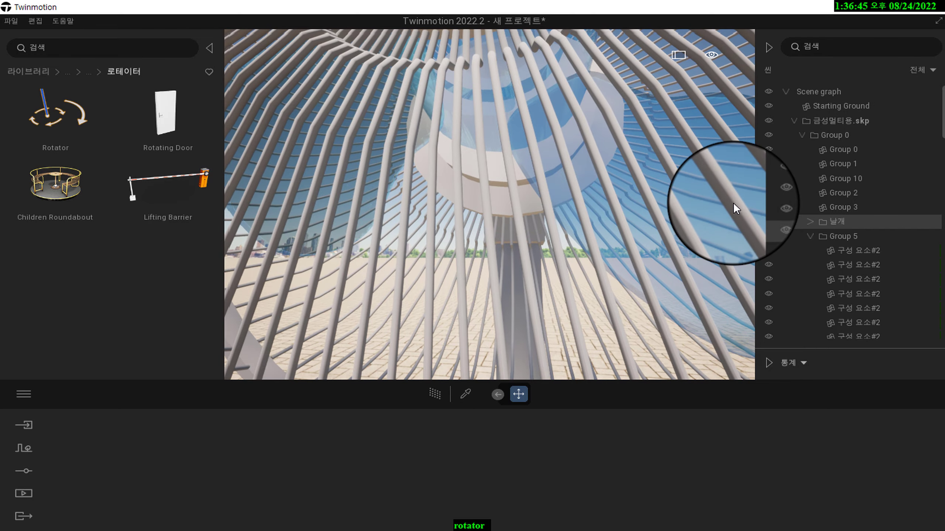
{"action": "scroll", "coordinate": [733, 203], "scroll_direction": "up", "scroll_amount": 4}
{"action": "scroll", "coordinate": [663, 225], "scroll_direction": "down", "scroll_amount": 3}
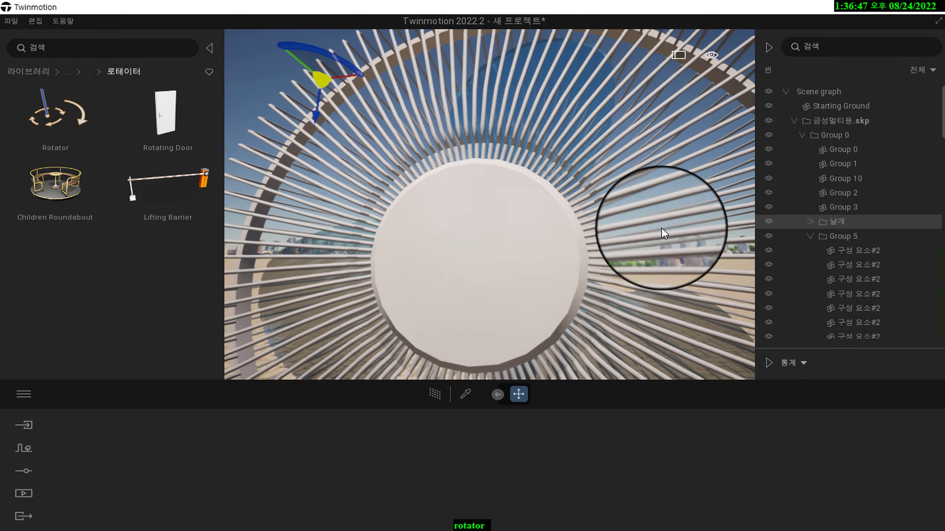
{"action": "scroll", "coordinate": [651, 233], "scroll_direction": "down", "scroll_amount": 5}
{"action": "middle_click_drag", "start_coordinate": [651, 233], "coordinate": [502, 253], "text": "shift"}
{"action": "scroll", "coordinate": [503, 252], "scroll_direction": "up", "scroll_amount": 2}
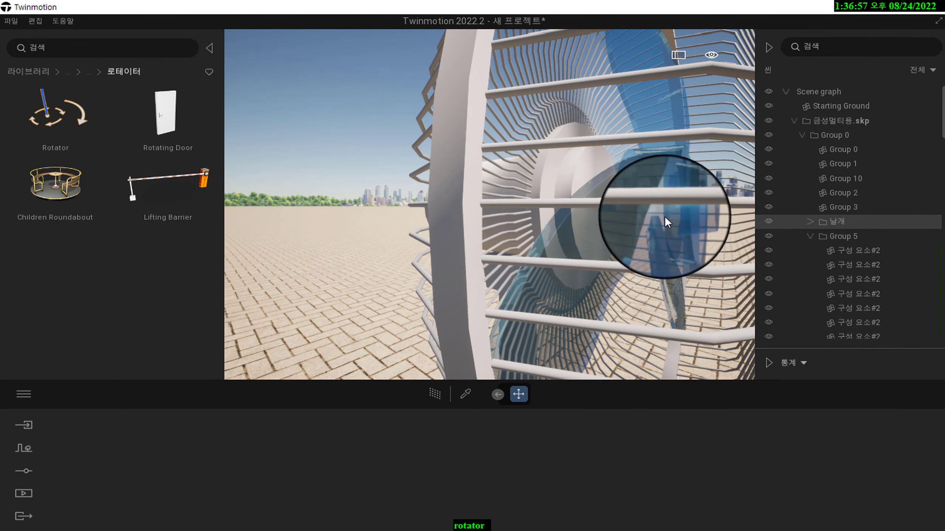
{"action": "left_click", "coordinate": [771, 222]}
{"action": "left_click", "coordinate": [771, 221]}
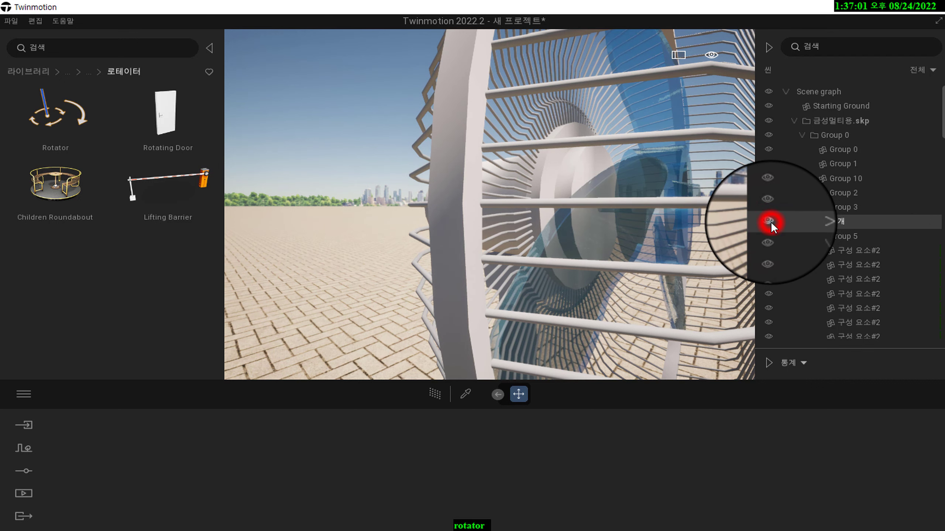
{"action": "left_click", "coordinate": [770, 222]}
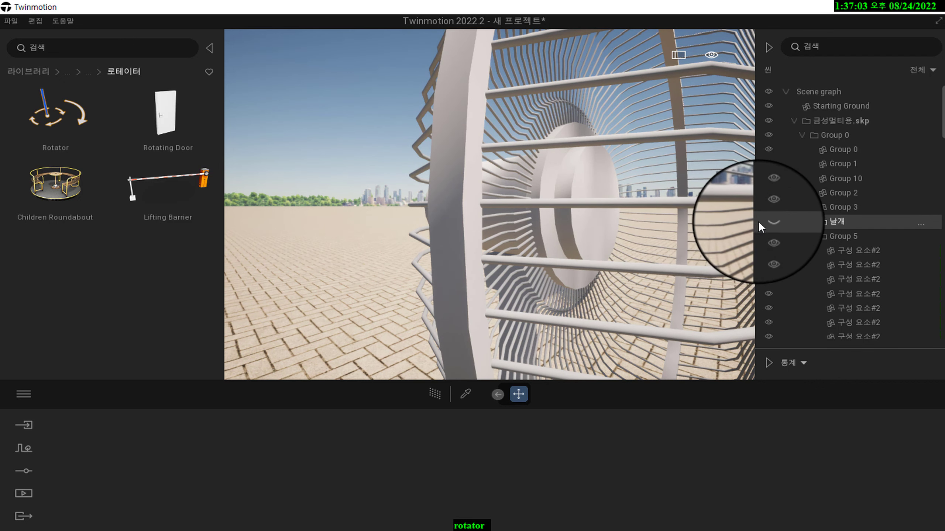
{"action": "left_click", "coordinate": [766, 222]}
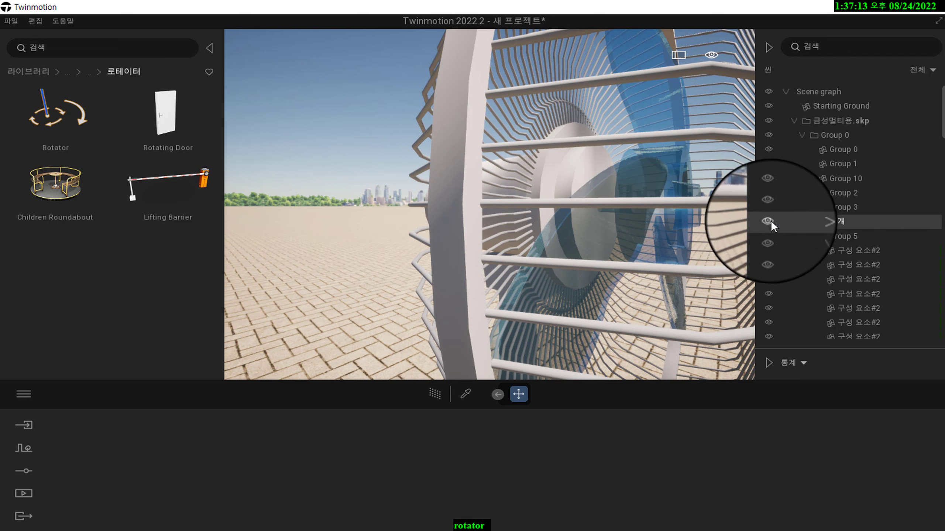
{"action": "left_click", "coordinate": [768, 221]}
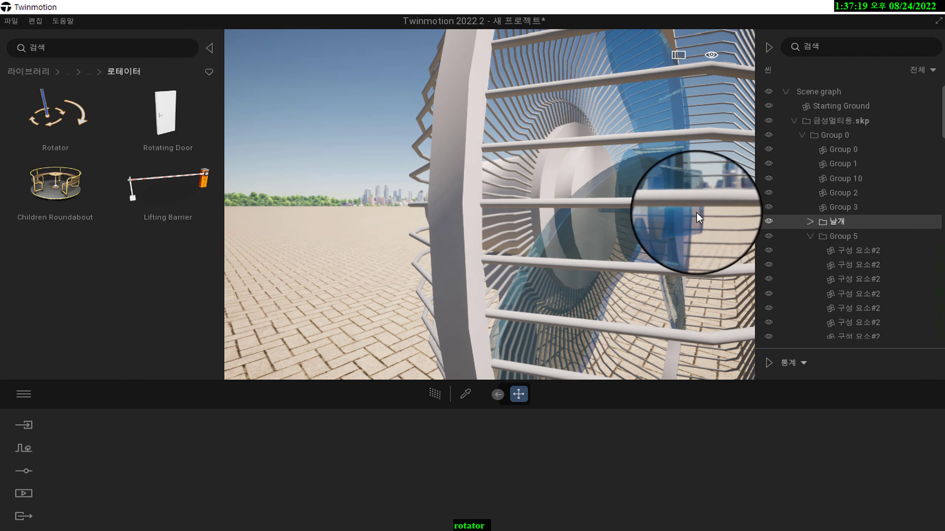
Step: Select the fan's stand and base in the model and rename its group, Group 7, as 본체
{"action": "scroll", "coordinate": [667, 211], "scroll_direction": "down", "scroll_amount": 5}
{"action": "middle_click_drag", "start_coordinate": [667, 211], "coordinate": [649, 195], "text": "shift"}
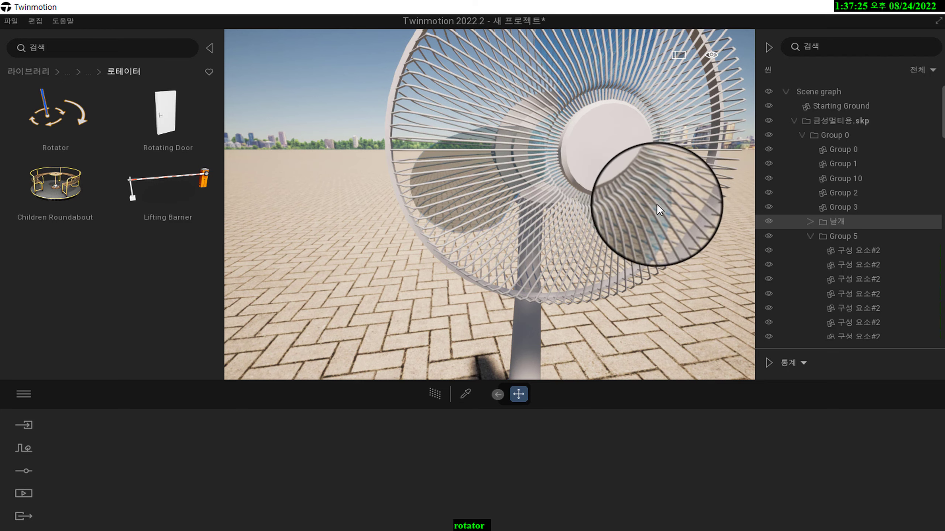
{"action": "scroll", "coordinate": [657, 204], "scroll_direction": "down", "scroll_amount": 2}
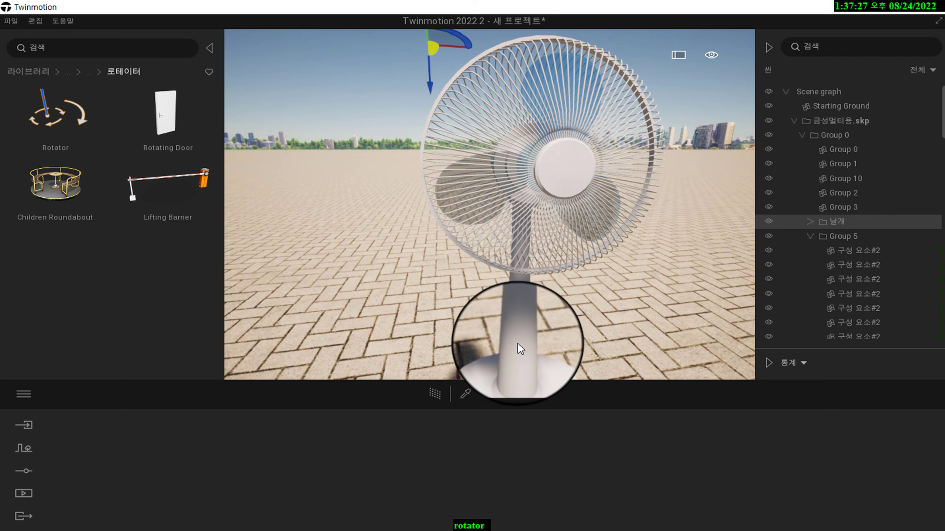
{"action": "left_click", "coordinate": [518, 343]}
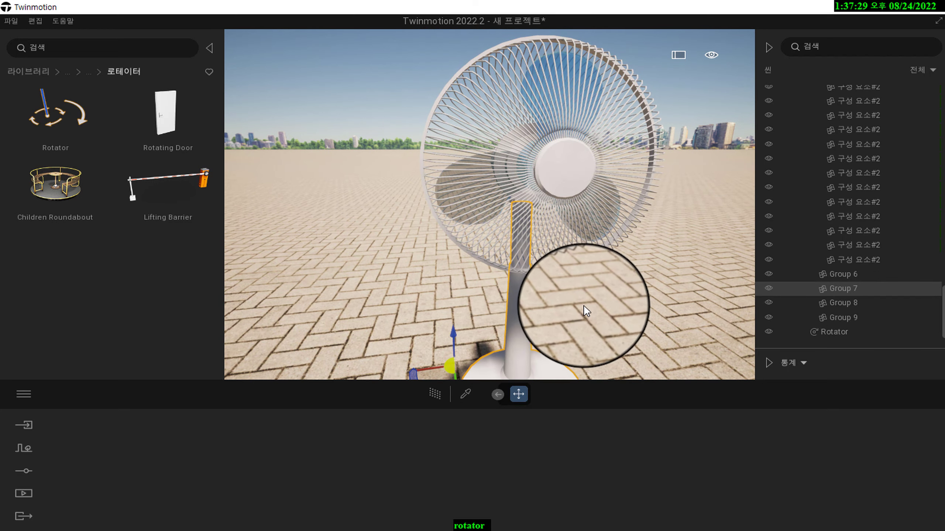
{"action": "scroll", "coordinate": [582, 308], "scroll_direction": "down", "scroll_amount": 2}
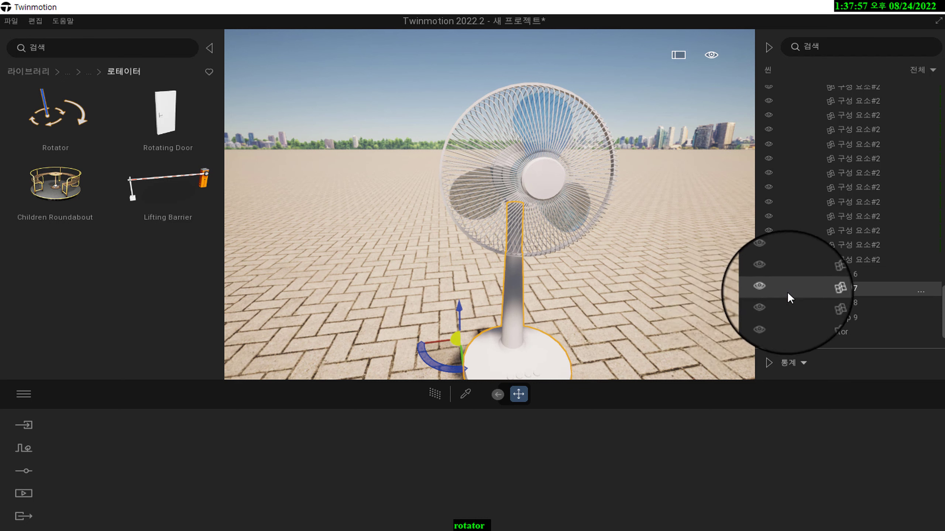
{"action": "right_click", "coordinate": [833, 287]}
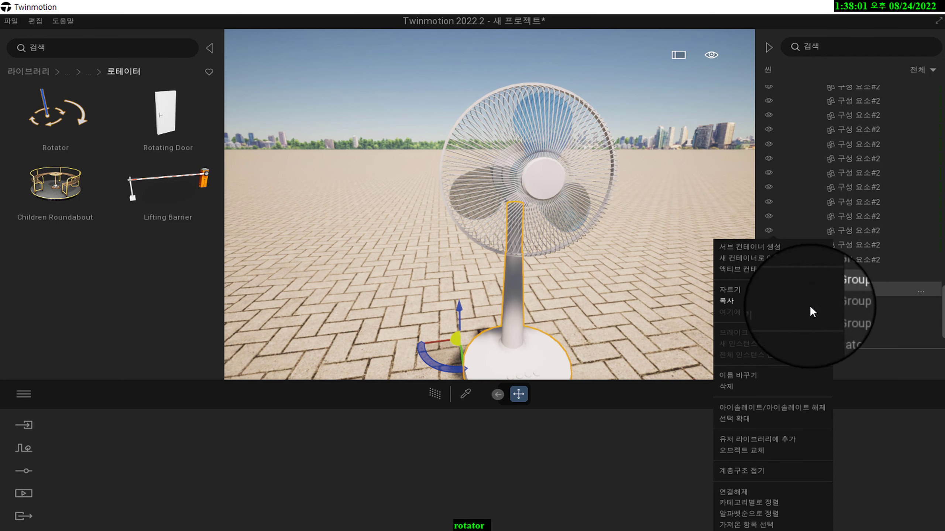
{"action": "left_click", "coordinate": [750, 373]}
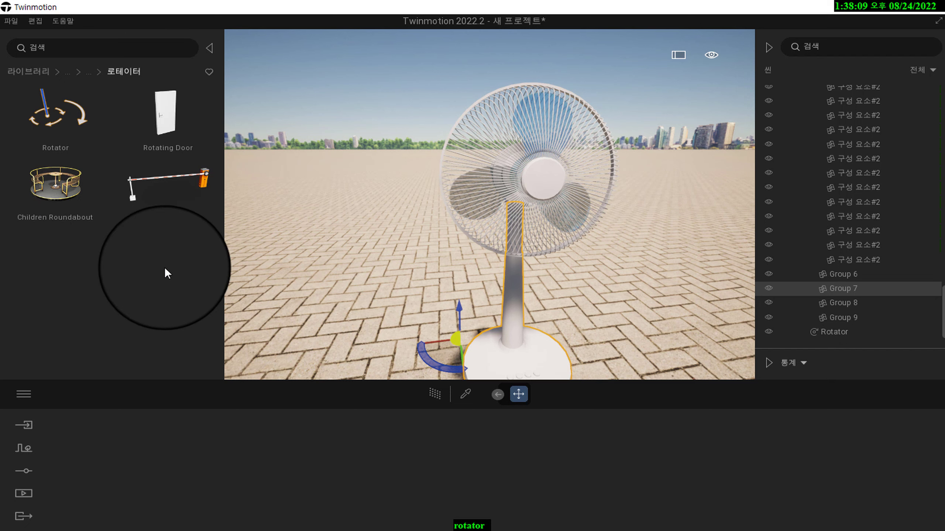
{"action": "right_click", "coordinate": [847, 288]}
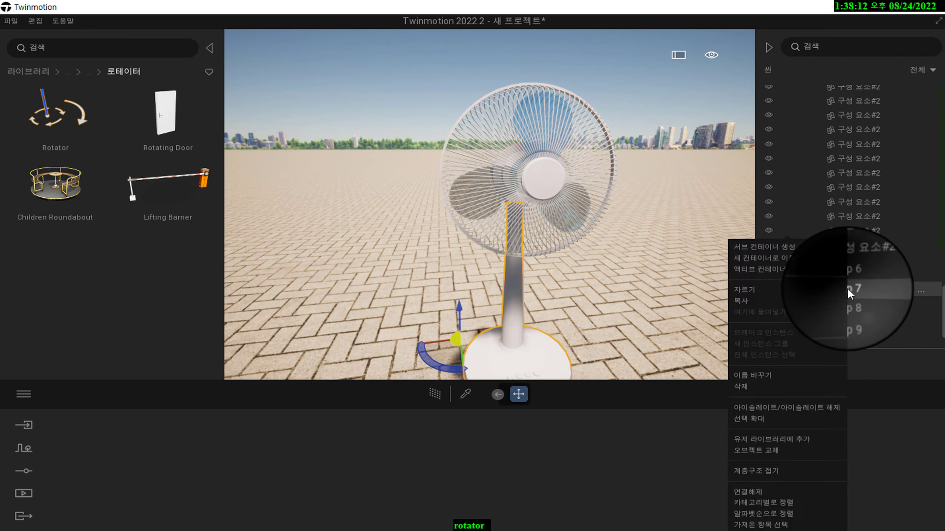
{"action": "left_click", "coordinate": [752, 373]}
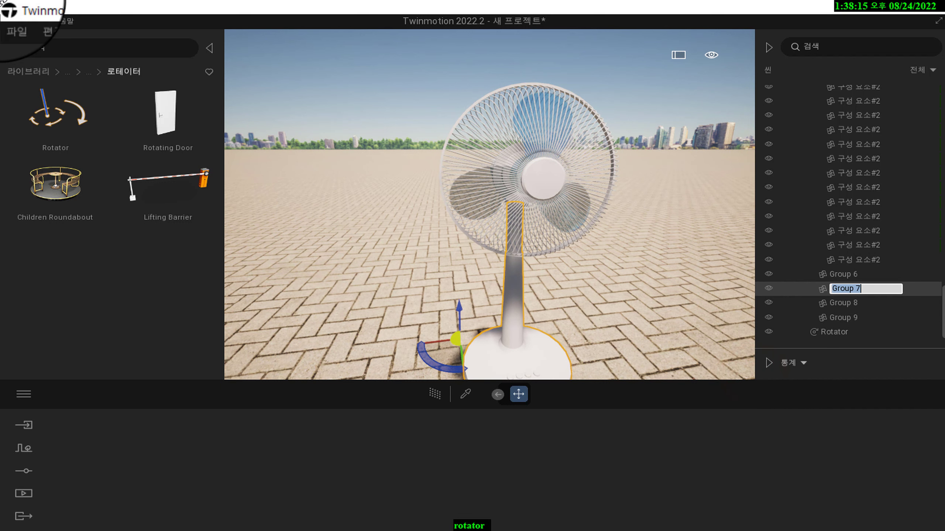
{"action": "type", "text": "보"}
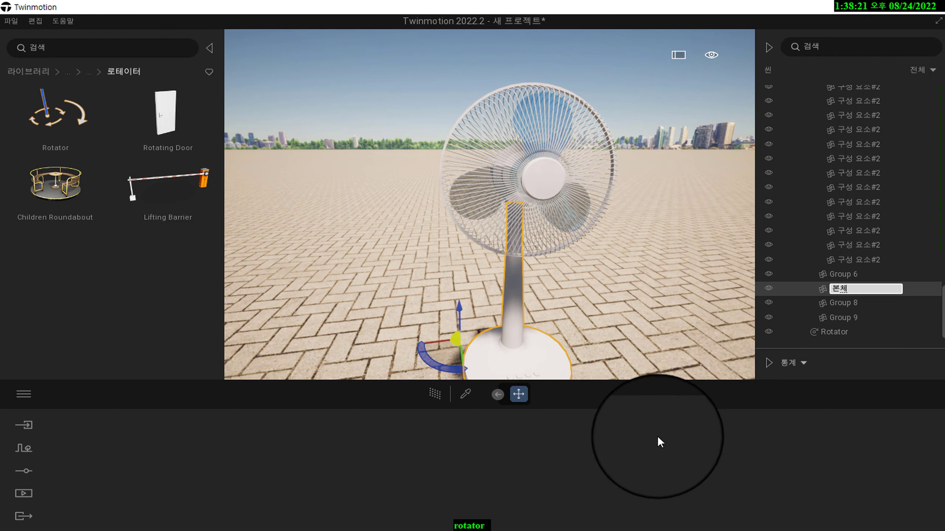
Step: Toggle the visibility of the 본체 group off and on to check that it covers the fan's stand and base
{"action": "left_click", "coordinate": [771, 288]}
{"action": "left_click", "coordinate": [770, 288]}
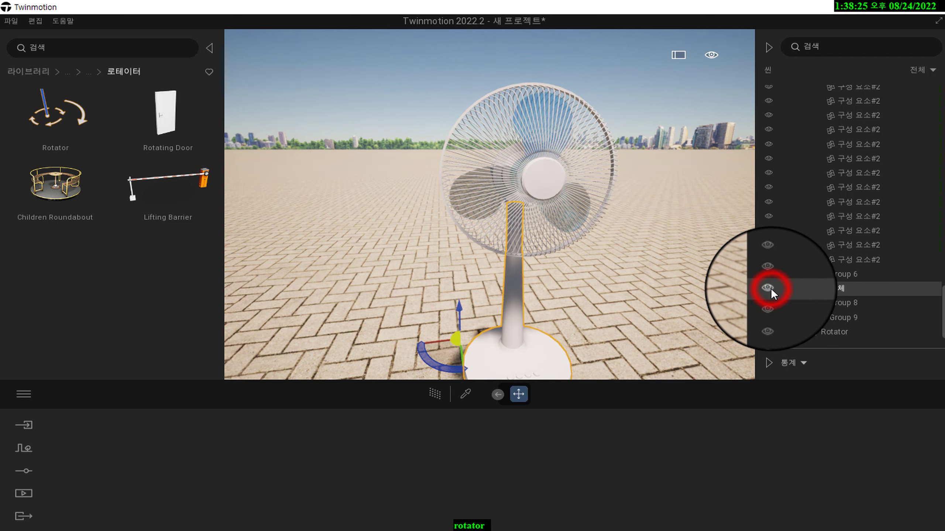
{"action": "left_click", "coordinate": [770, 288]}
{"action": "left_click", "coordinate": [770, 288]}
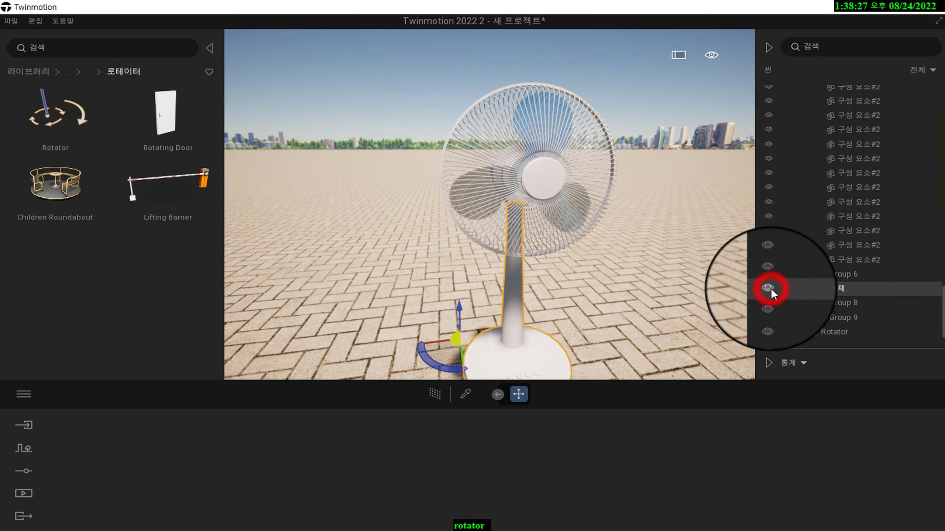
{"action": "scroll", "coordinate": [619, 315], "scroll_direction": "up", "scroll_amount": 5}
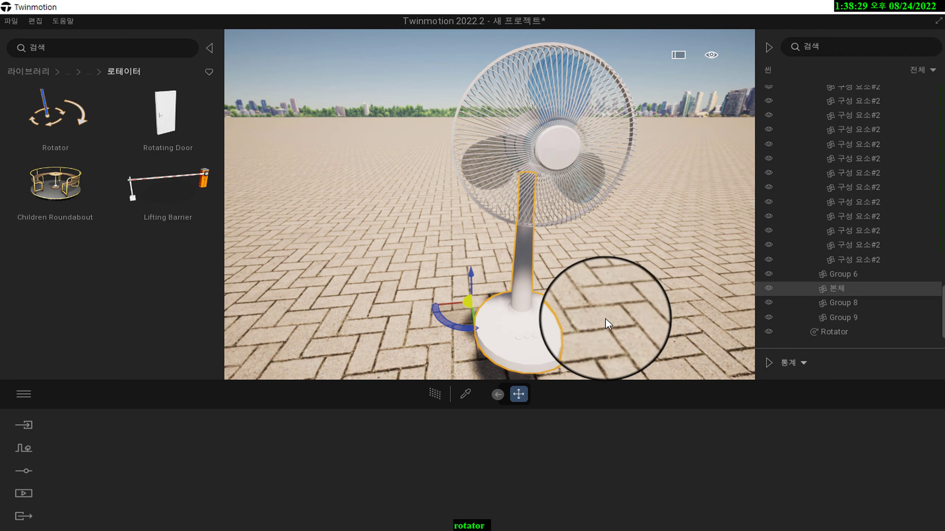
Step: Examine the round buttons on the fan's base up close from above
{"action": "scroll", "coordinate": [605, 317], "scroll_direction": "up", "scroll_amount": 5}
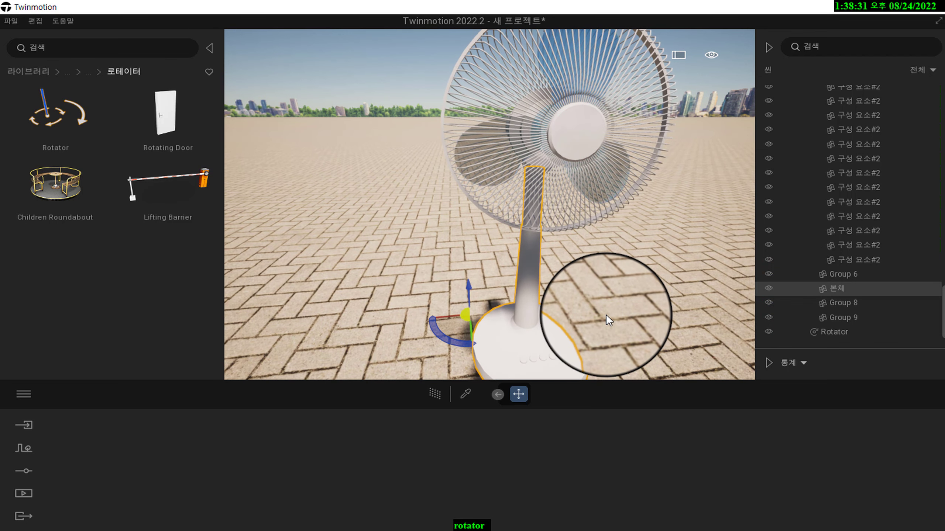
{"action": "middle_click_drag", "start_coordinate": [605, 314], "coordinate": [575, 313]}
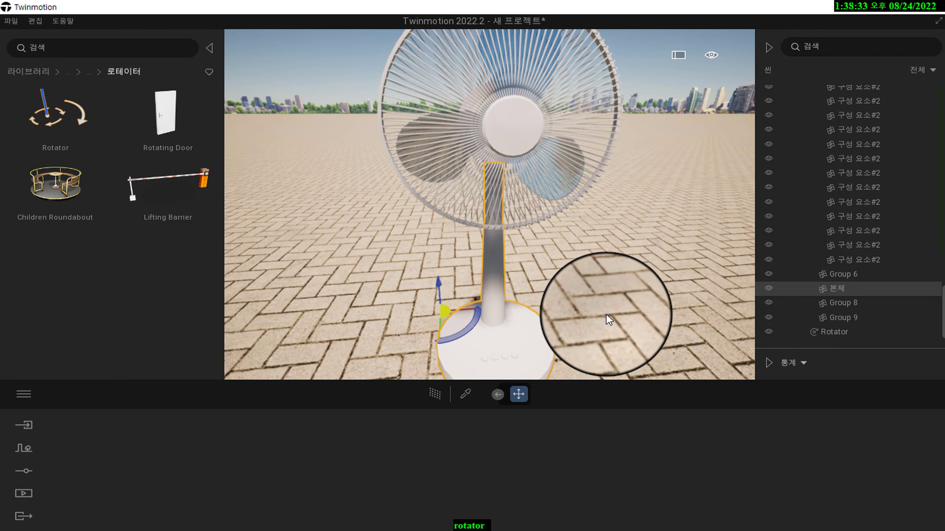
{"action": "scroll", "coordinate": [607, 313], "scroll_direction": "up", "scroll_amount": 3}
{"action": "scroll", "coordinate": [608, 312], "scroll_direction": "up", "scroll_amount": 3}
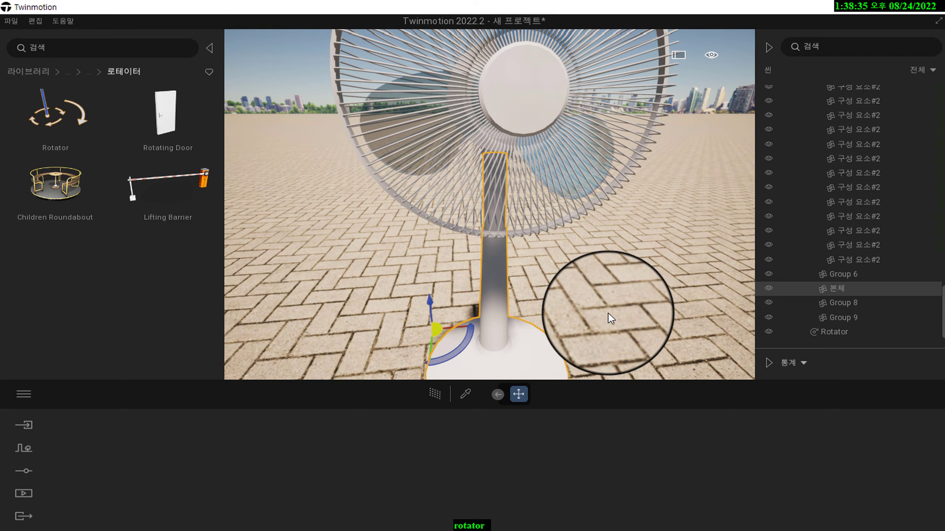
{"action": "middle_click_drag", "start_coordinate": [608, 312], "coordinate": [612, 302]}
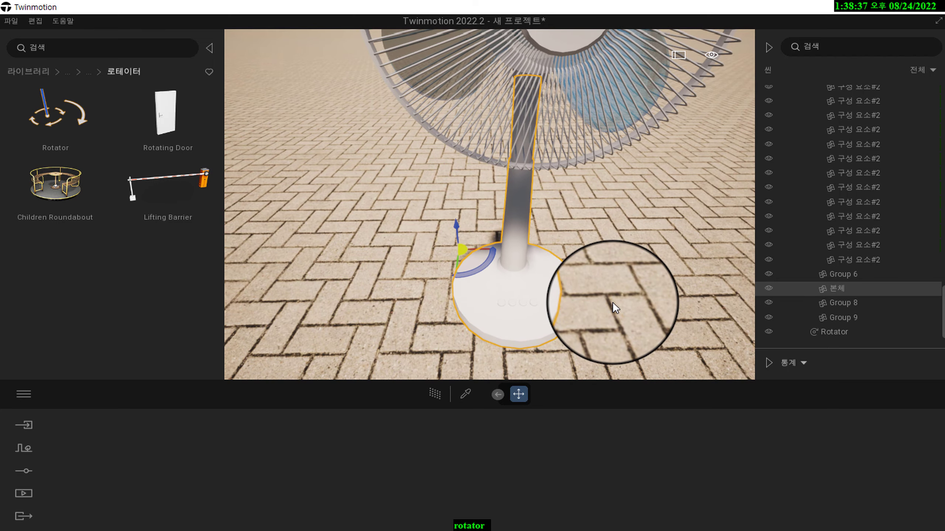
{"action": "scroll", "coordinate": [612, 306], "scroll_direction": "up", "scroll_amount": 4}
{"action": "scroll", "coordinate": [614, 298], "scroll_direction": "up", "scroll_amount": 1}
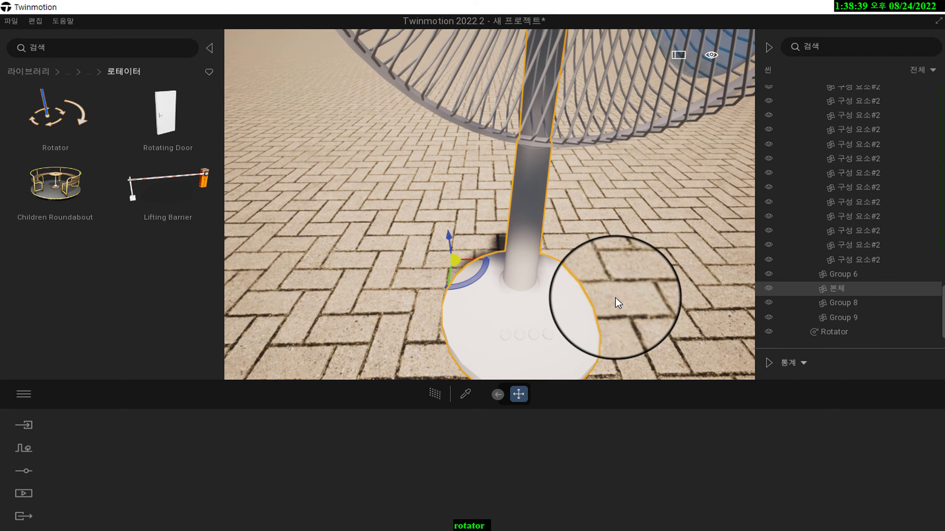
{"action": "middle_click_drag", "start_coordinate": [615, 297], "coordinate": [617, 295]}
{"action": "scroll", "coordinate": [618, 293], "scroll_direction": "up", "scroll_amount": 3}
{"action": "scroll", "coordinate": [623, 294], "scroll_direction": "up", "scroll_amount": 4}
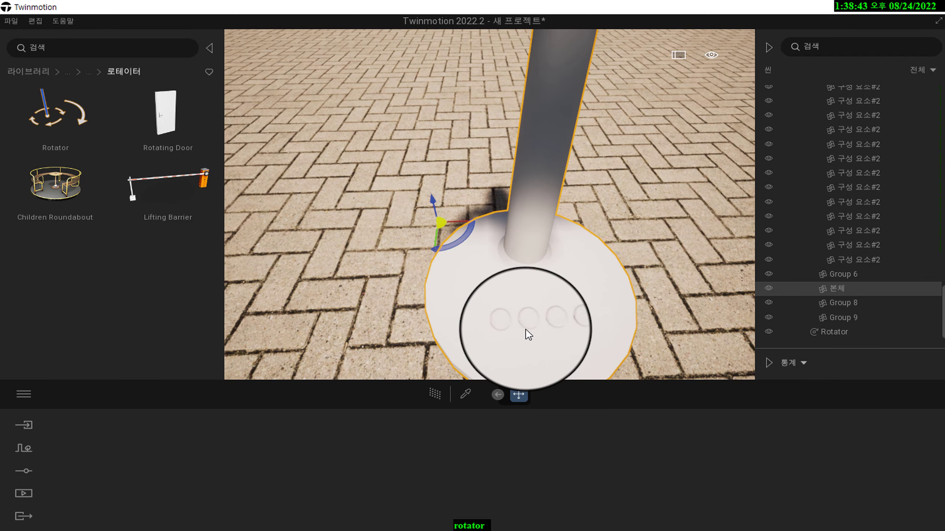
{"action": "right_click_drag", "start_coordinate": [673, 272], "coordinate": [674, 271]}
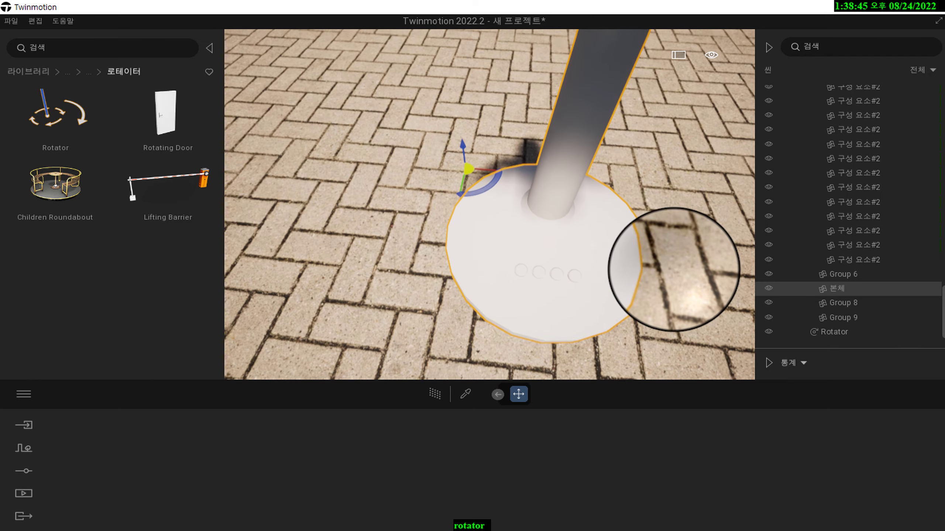
{"action": "middle_click_drag", "start_coordinate": [674, 272], "coordinate": [632, 267], "text": "shift"}
{"action": "scroll", "coordinate": [632, 265], "scroll_direction": "up", "scroll_amount": 4}
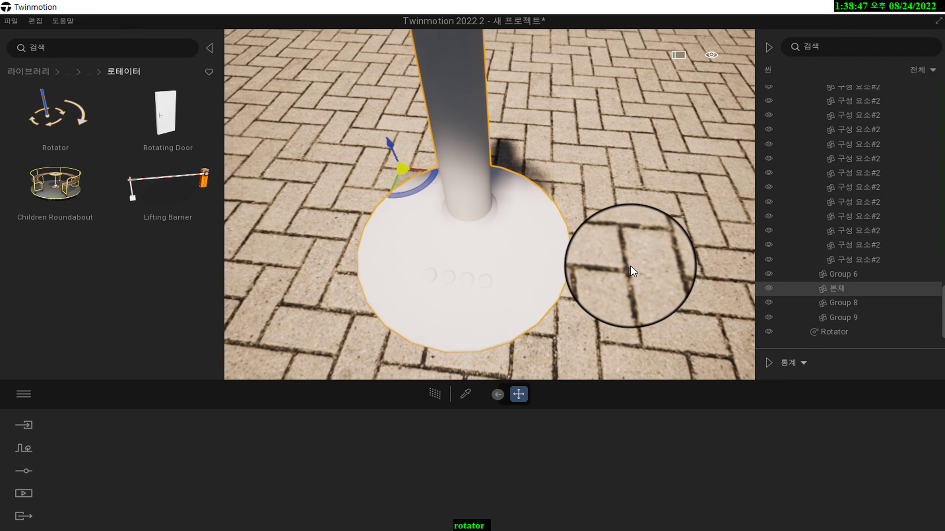
{"action": "scroll", "coordinate": [644, 248], "scroll_direction": "down", "scroll_amount": 2}
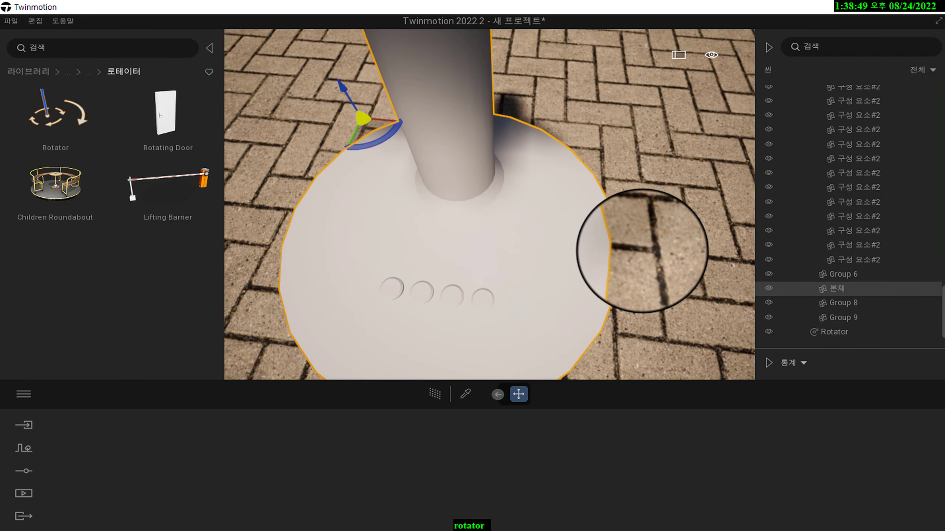
{"action": "scroll", "coordinate": [645, 242], "scroll_direction": "down", "scroll_amount": 2}
{"action": "middle_click_drag", "start_coordinate": [646, 244], "coordinate": [645, 244], "text": "shift"}
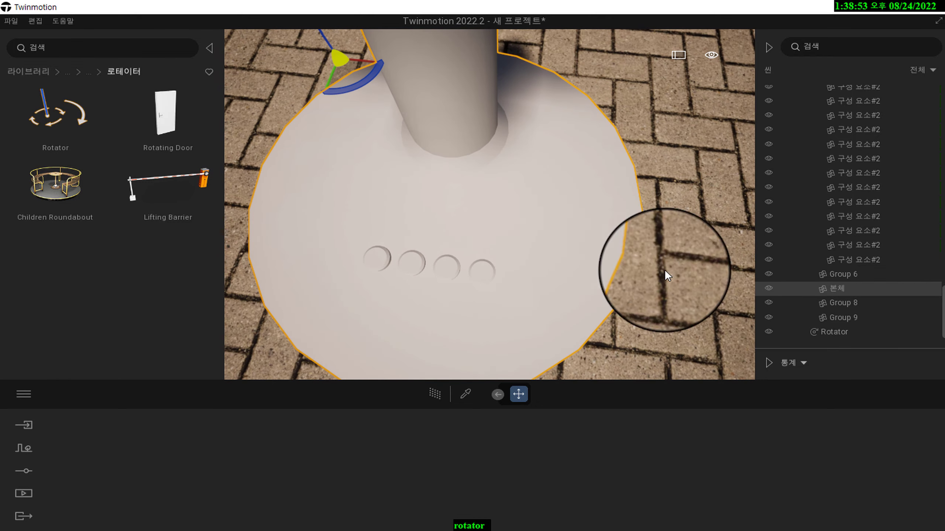
Step: Hide the 본체 group so that only the four round buttons of the fan's base are shown
{"action": "left_click", "coordinate": [768, 289]}
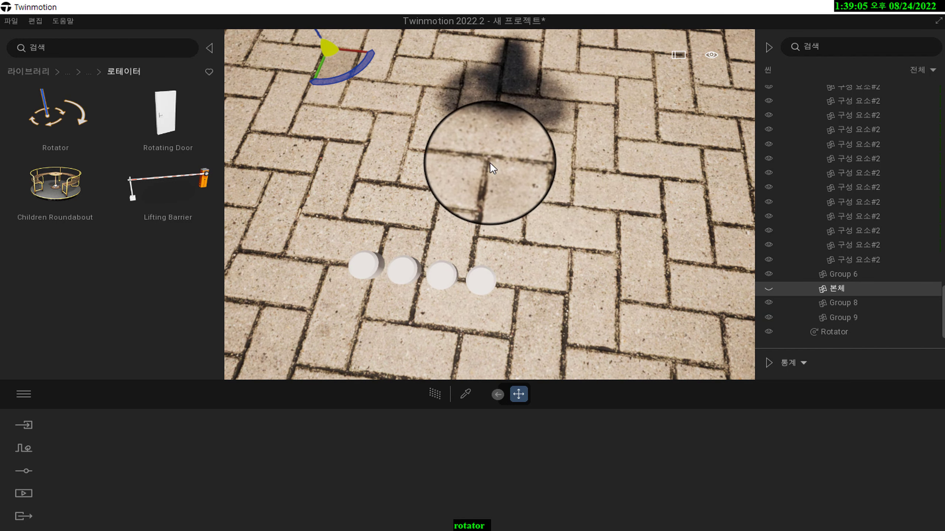
{"action": "scroll", "coordinate": [476, 180], "scroll_direction": "down", "scroll_amount": 3}
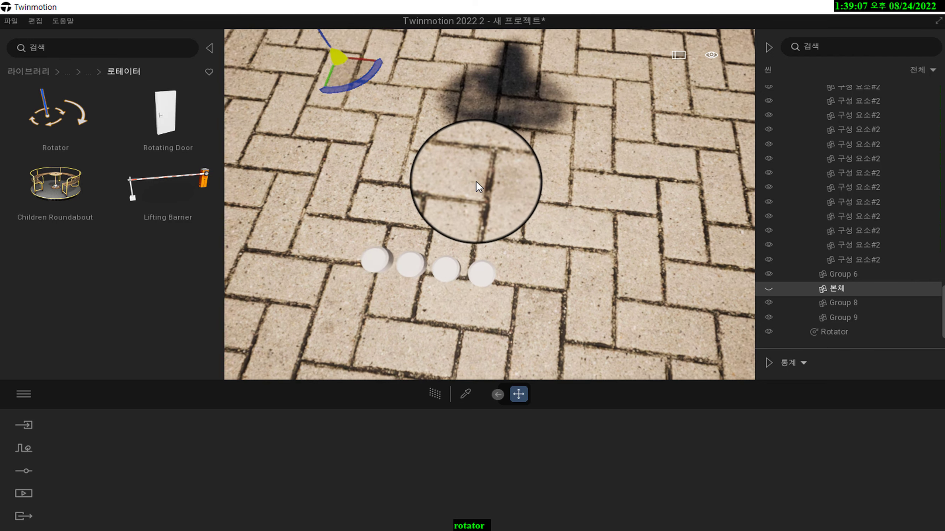
{"action": "middle_click_drag", "start_coordinate": [533, 198], "coordinate": [509, 199], "text": "shift"}
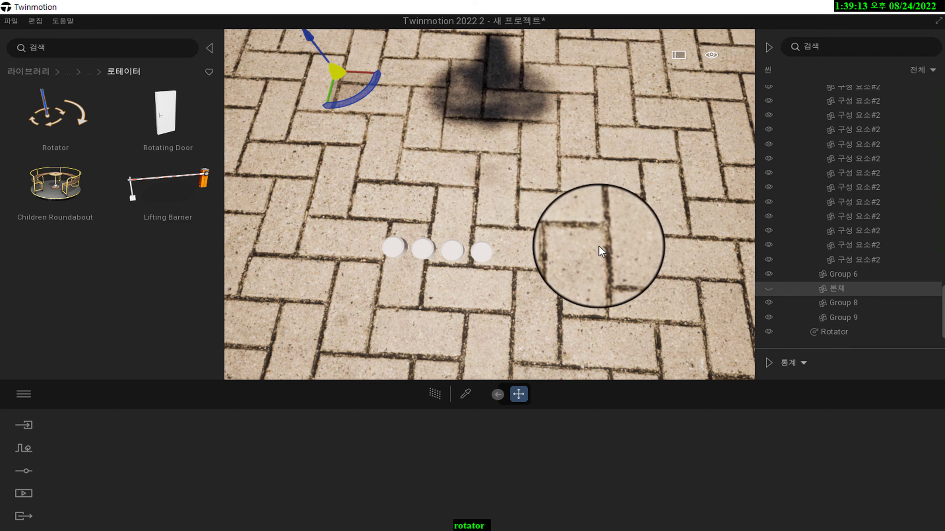
{"action": "middle_click_drag", "start_coordinate": [512, 147], "coordinate": [529, 190], "text": "shift"}
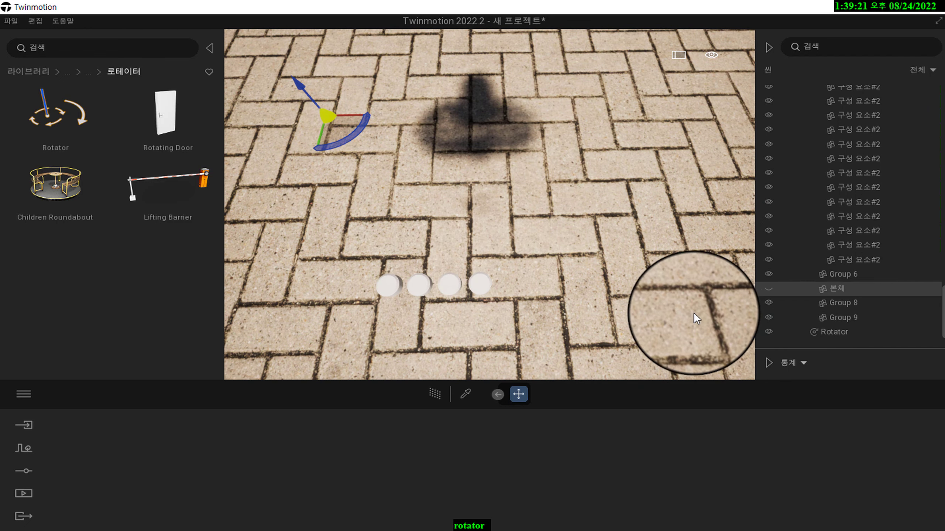
Step: Select the four base buttons one by one in the model and hide their groups: Group 3, Group 0, Group 10 and Group 8
{"action": "left_click", "coordinate": [392, 286]}
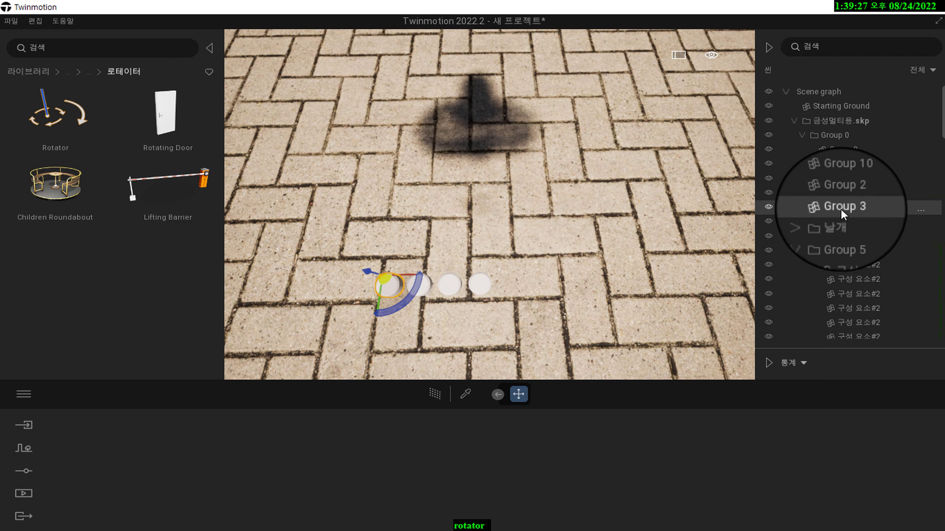
{"action": "left_click", "coordinate": [768, 206]}
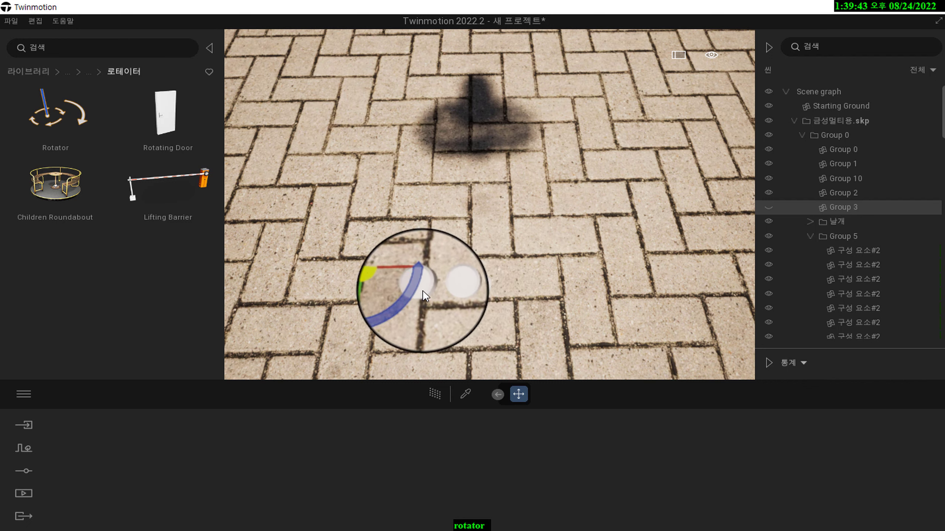
{"action": "left_click", "coordinate": [423, 290]}
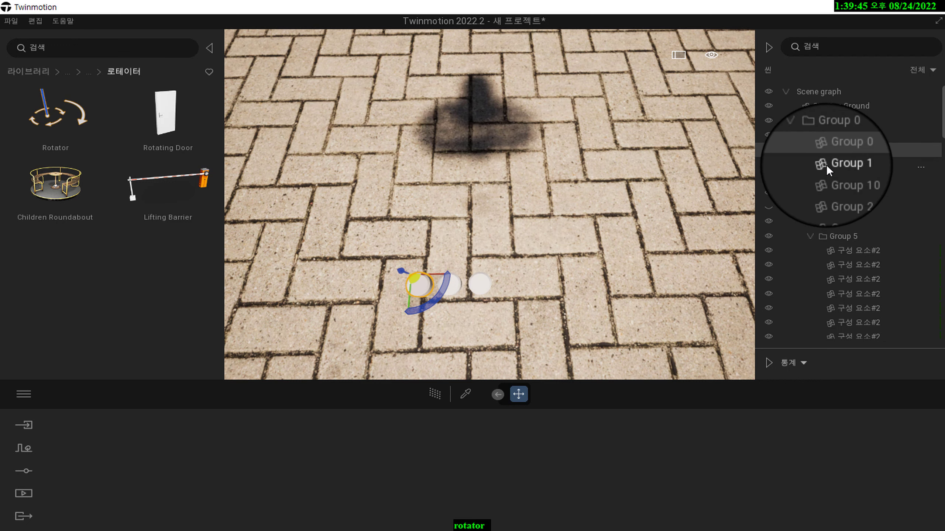
{"action": "left_click", "coordinate": [769, 149]}
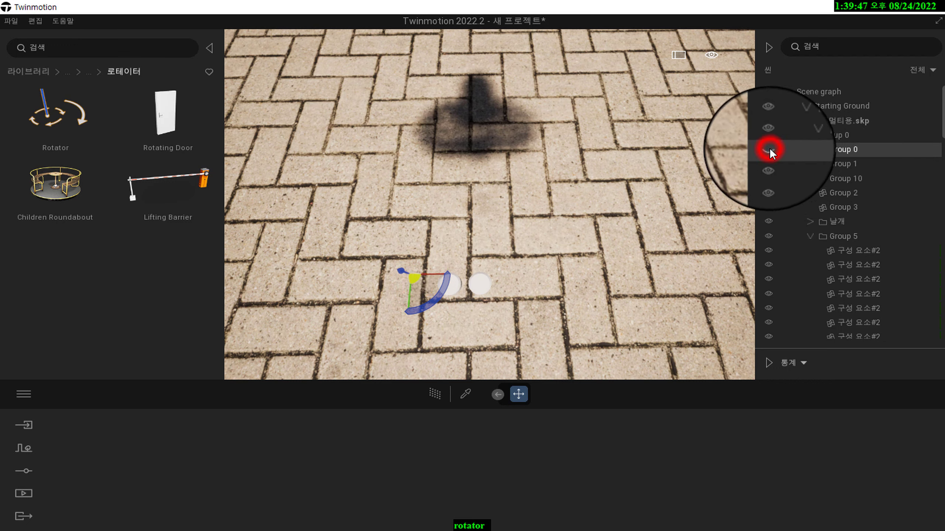
{"action": "left_click", "coordinate": [454, 285]}
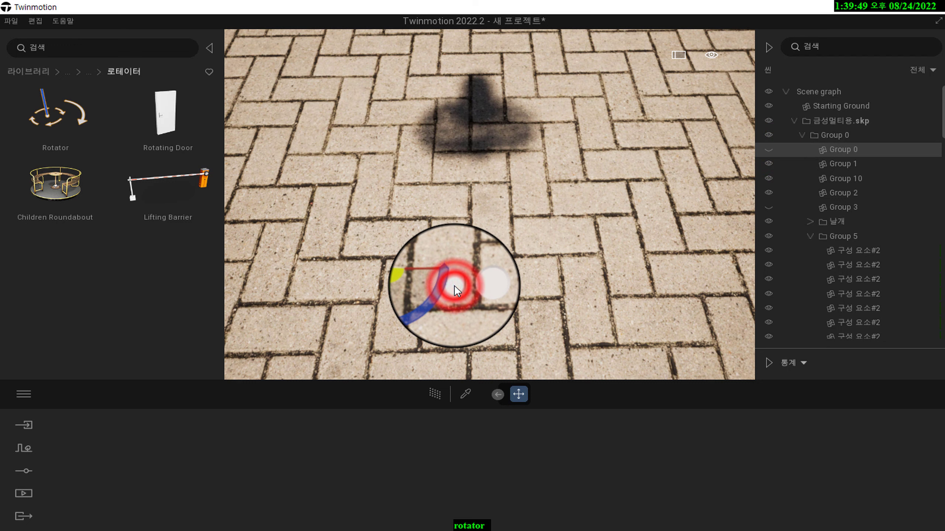
{"action": "left_click", "coordinate": [454, 286]}
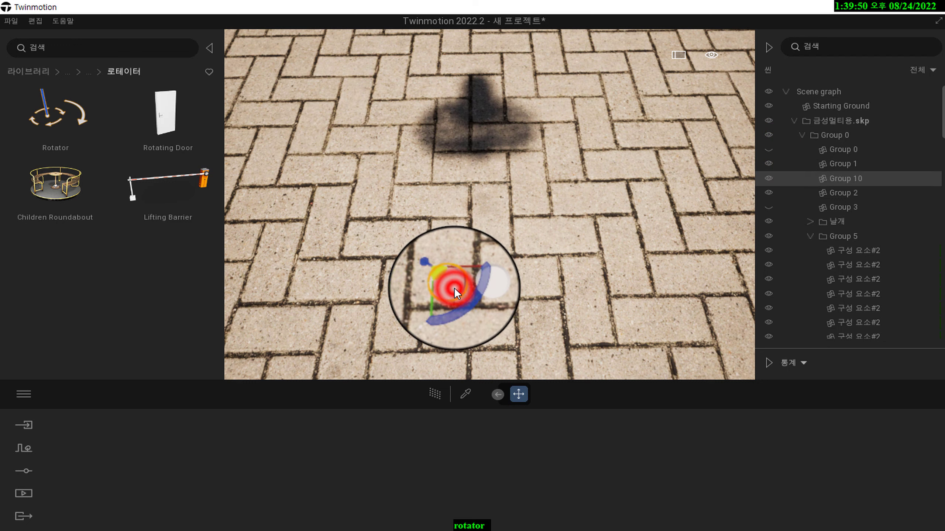
{"action": "left_click", "coordinate": [769, 179]}
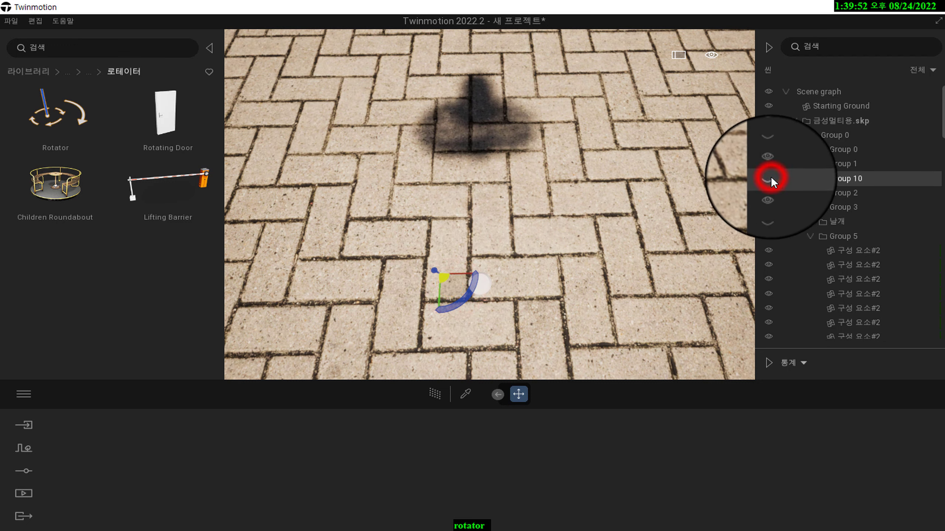
{"action": "left_click", "coordinate": [483, 284]}
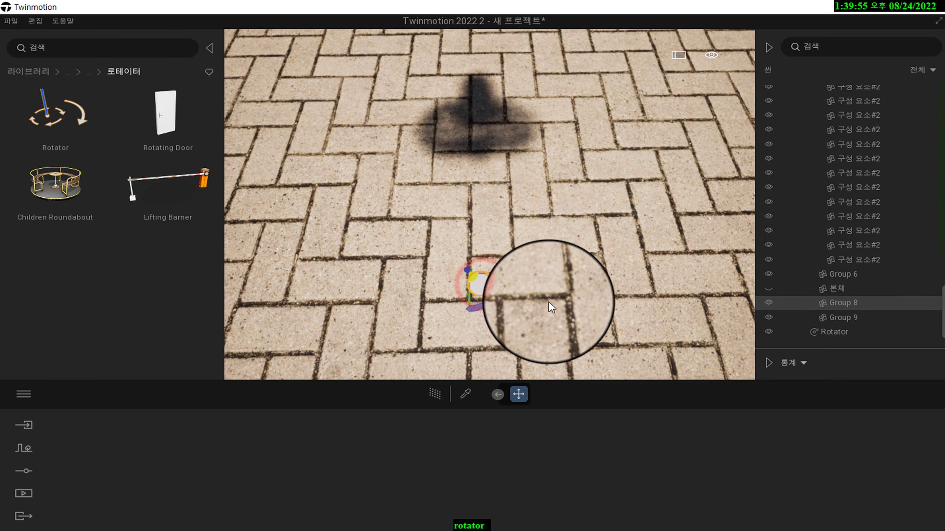
{"action": "left_click", "coordinate": [768, 303]}
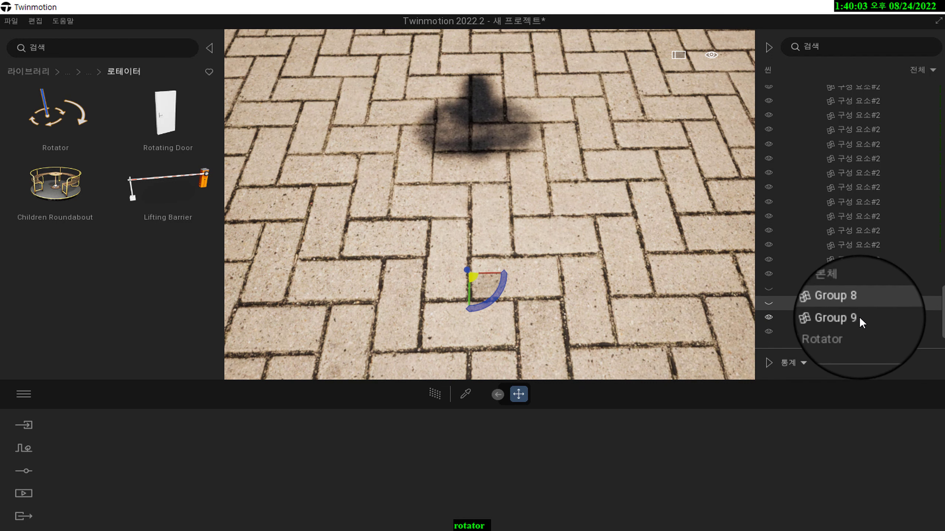
Step: Select the four button groups, Group 0, Group 3, Group 8 and Group 10, and move them into the 본체 group
{"action": "left_click", "coordinate": [839, 303]}
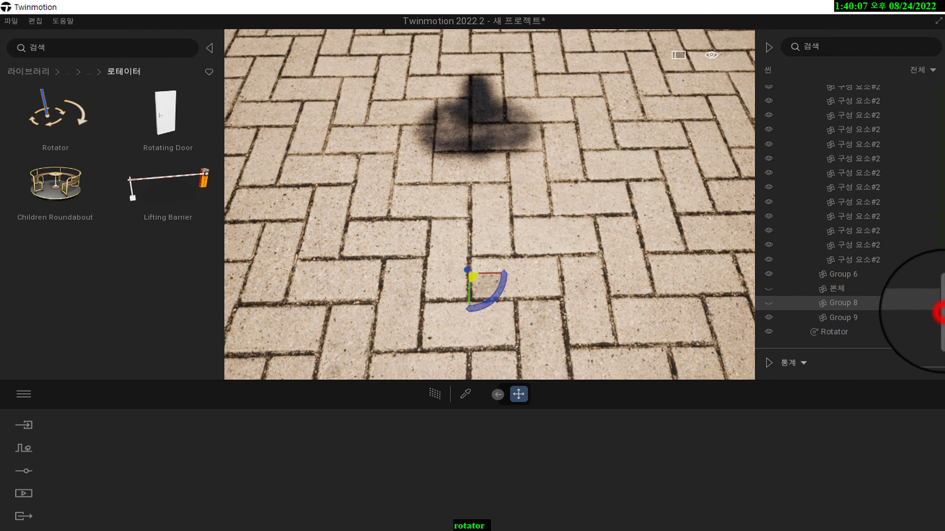
{"action": "left_click_drag", "start_coordinate": [940, 312], "coordinate": [943, 114]}
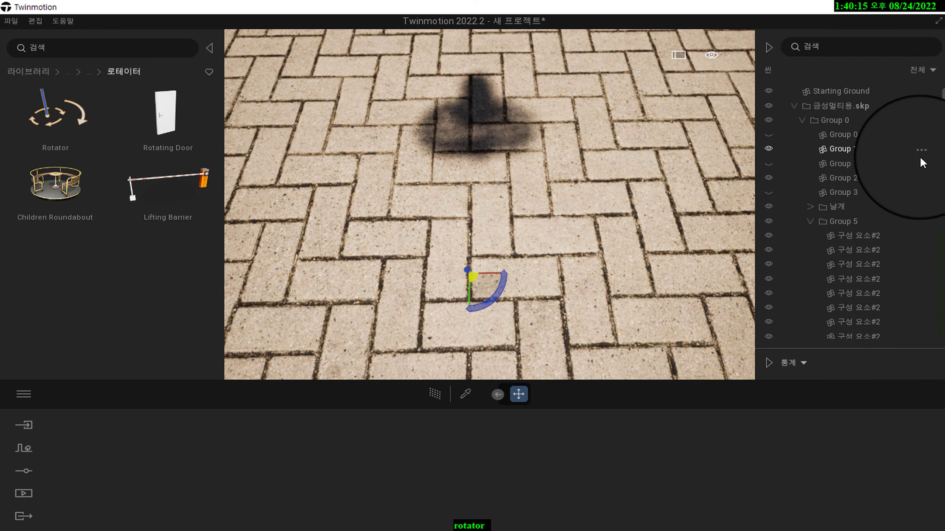
{"action": "left_click", "coordinate": [844, 190]}
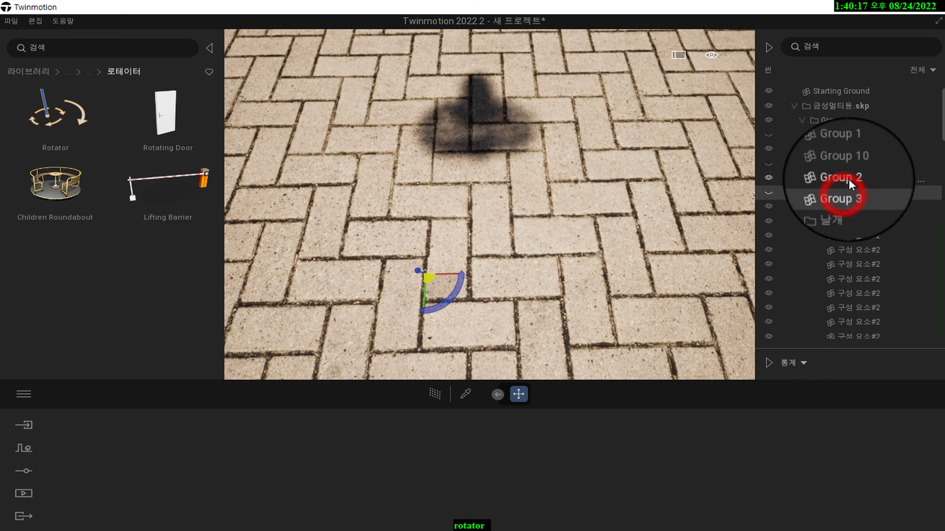
{"action": "left_click", "coordinate": [846, 163], "text": "ctrl"}
{"action": "left_click", "coordinate": [846, 135], "text": "ctrl"}
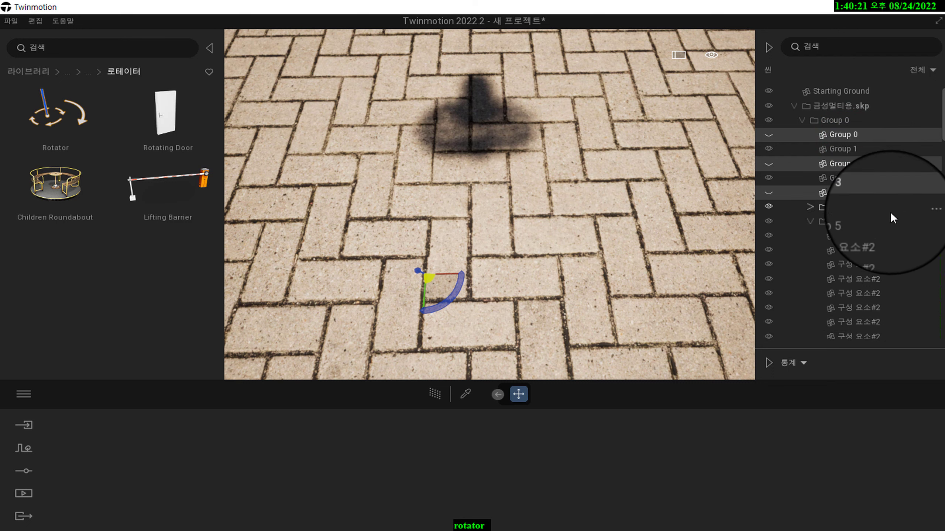
{"action": "left_click", "coordinate": [820, 190]}
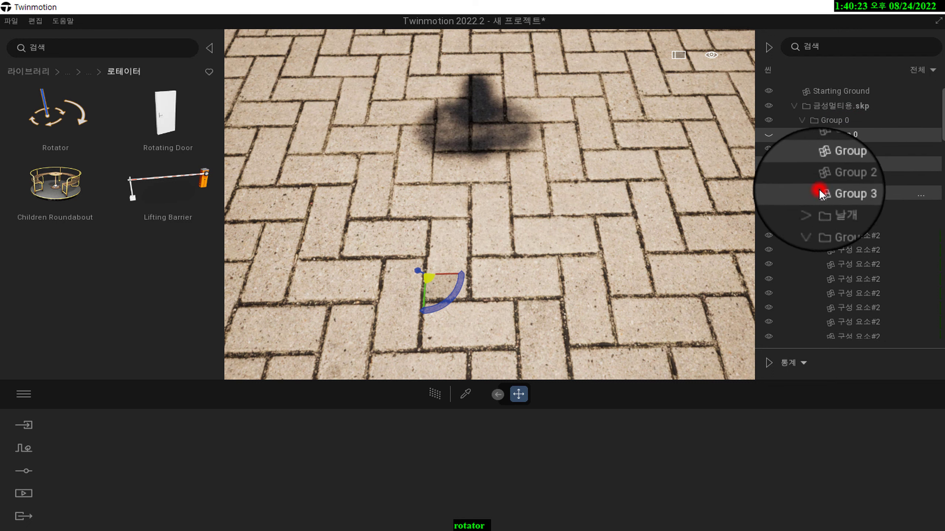
{"action": "left_click_drag", "start_coordinate": [819, 189], "coordinate": [822, 291]}
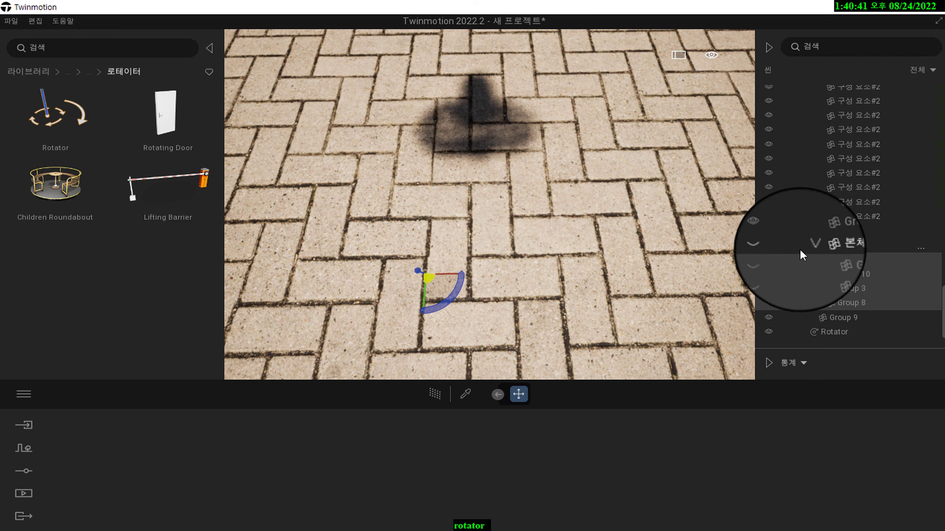
{"action": "left_click", "coordinate": [810, 246]}
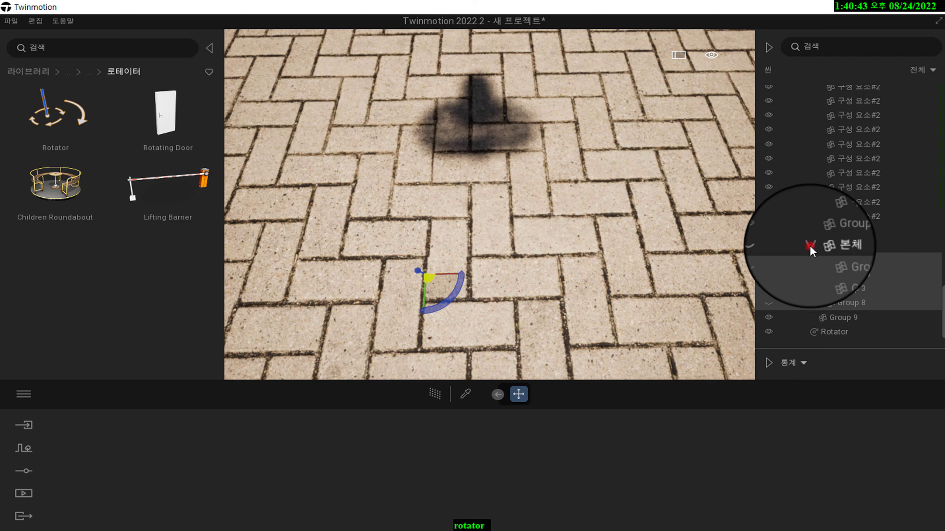
Step: Toggle the visibility of the 본체 group to check that the base buttons follow it, leaving it hidden with nothing selected
{"action": "left_click", "coordinate": [770, 304]}
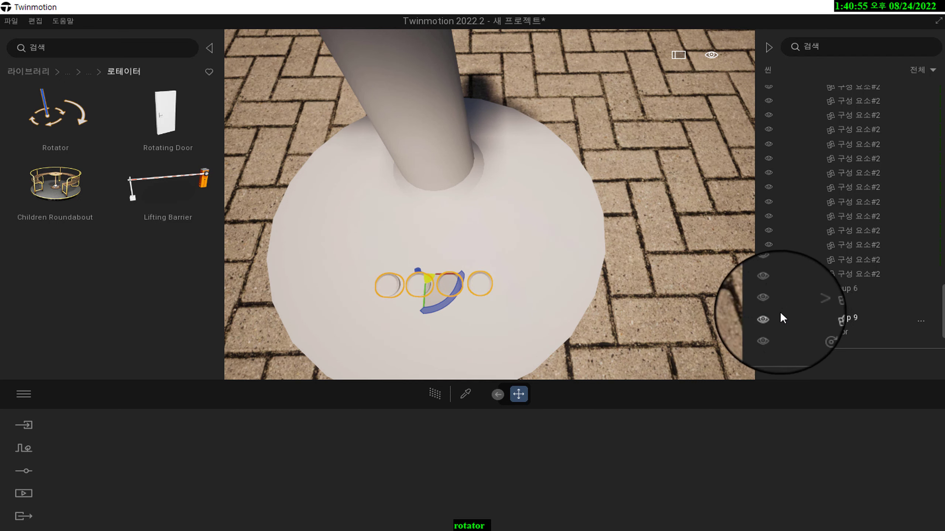
{"action": "left_click", "coordinate": [771, 305]}
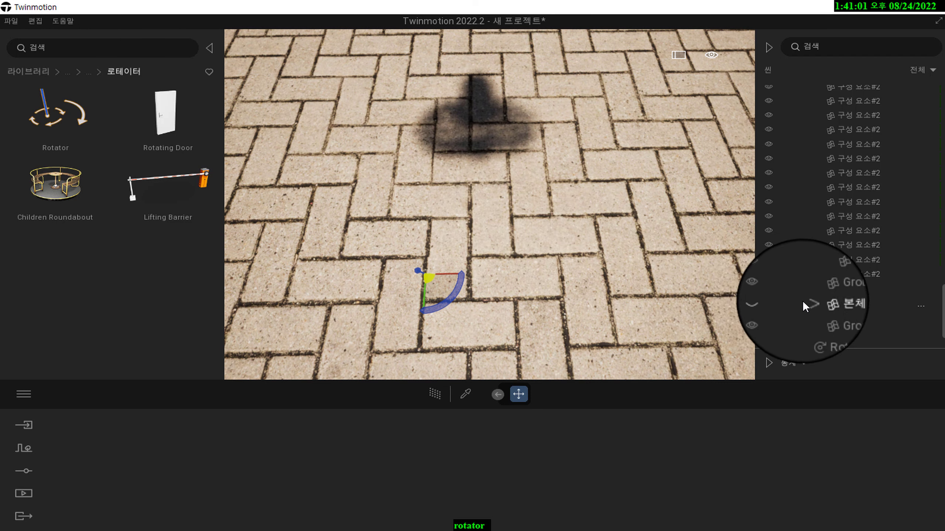
{"action": "left_click", "coordinate": [769, 303]}
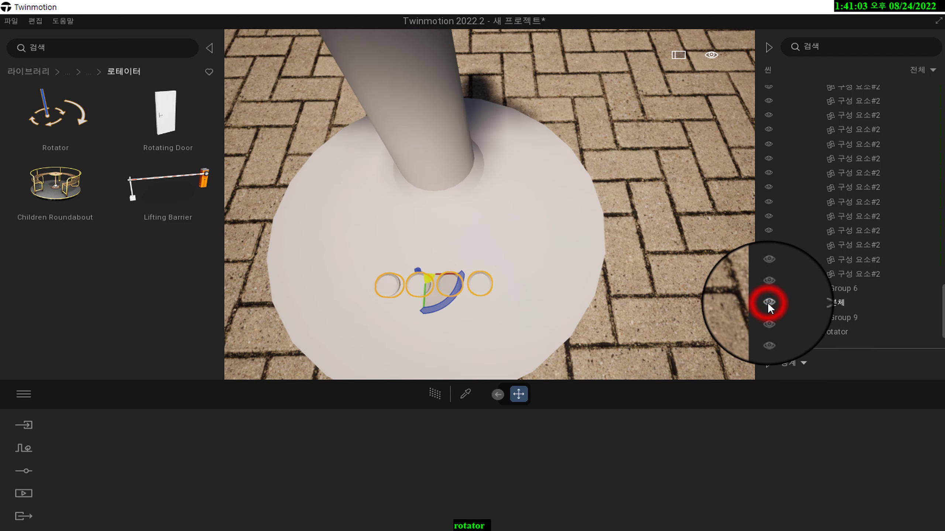
{"action": "left_click", "coordinate": [769, 303]}
{"action": "left_click", "coordinate": [768, 302]}
{"action": "left_click", "coordinate": [768, 302]}
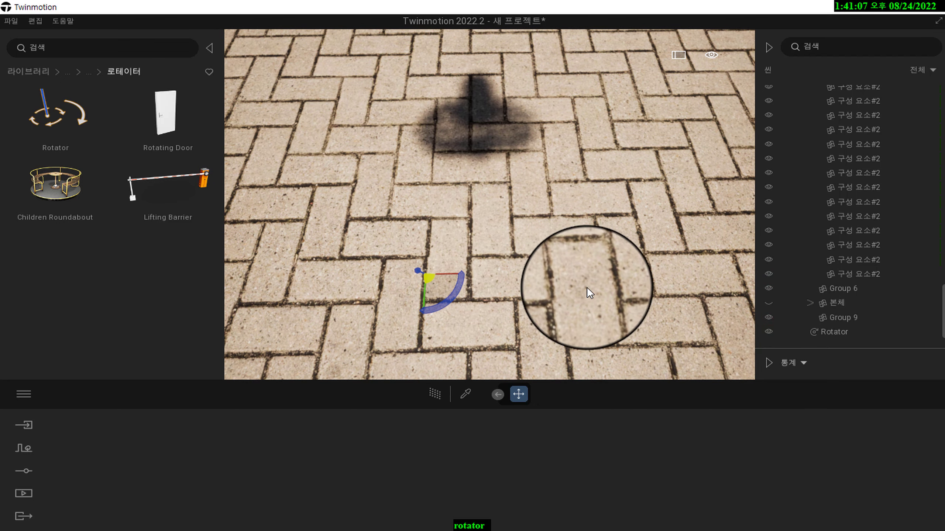
{"action": "left_click", "coordinate": [584, 273]}
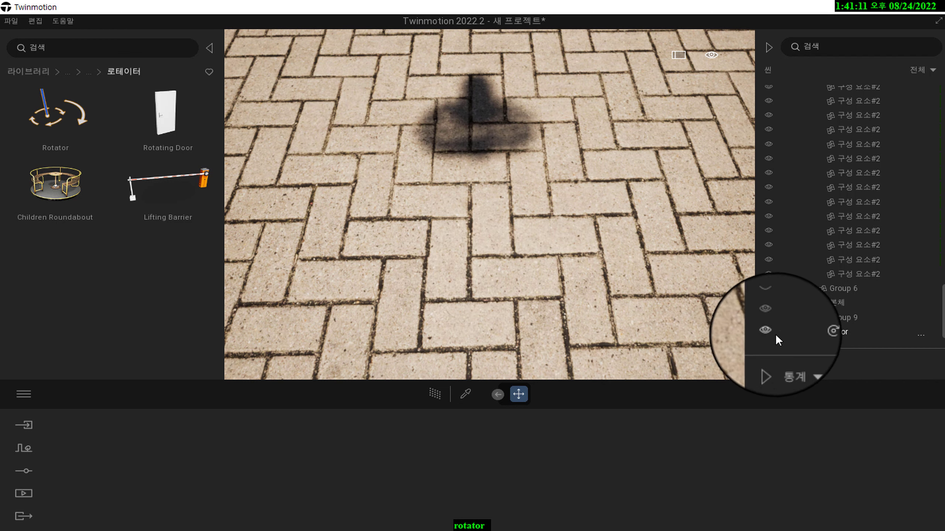
Step: Show the 본체 group, view the fan's base with its four buttons, and switch the group's visibility off and on, ending with it hidden
{"action": "left_click", "coordinate": [768, 304]}
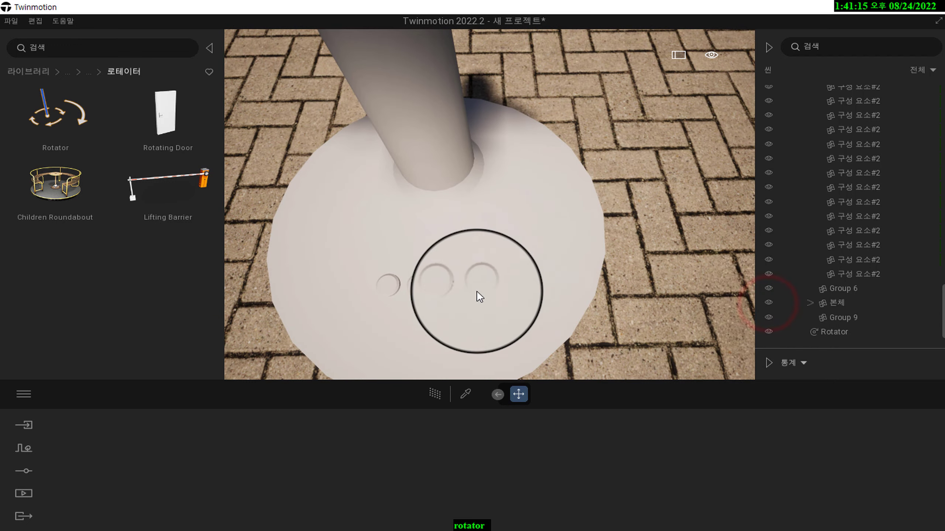
{"action": "right_click_drag", "start_coordinate": [632, 223], "coordinate": [632, 225]}
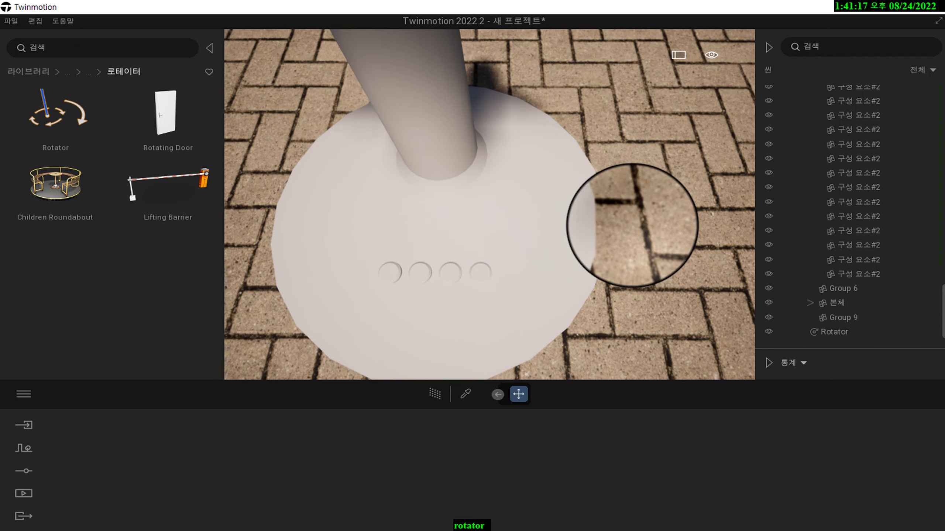
{"action": "scroll", "coordinate": [633, 224], "scroll_direction": "down", "scroll_amount": 4}
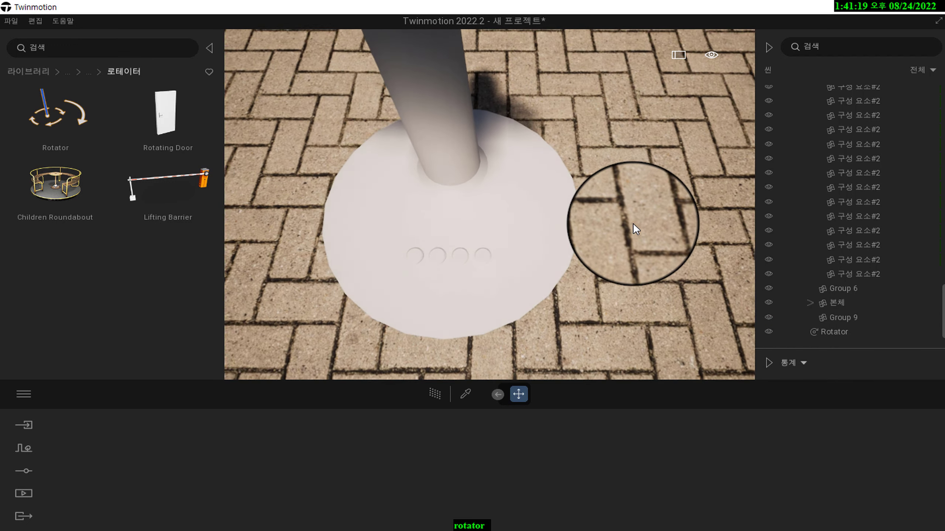
{"action": "scroll", "coordinate": [634, 223], "scroll_direction": "up", "scroll_amount": 3}
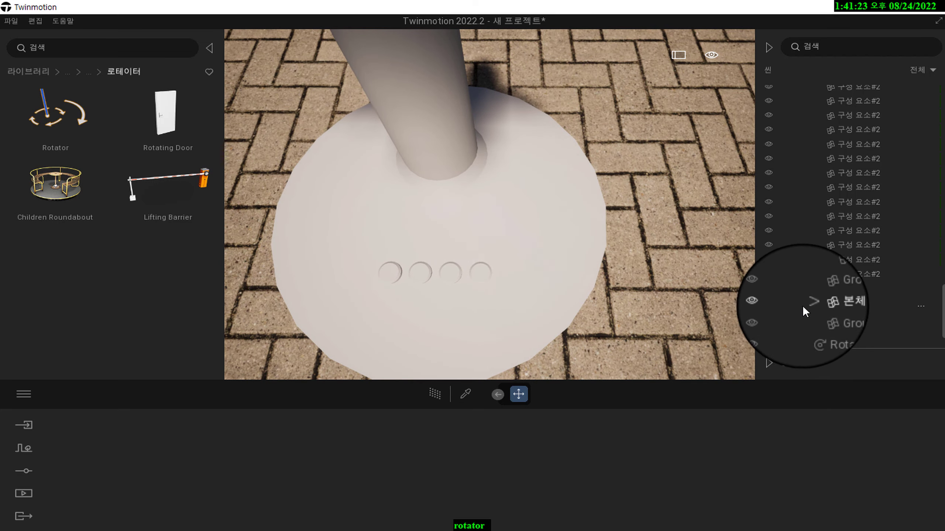
{"action": "left_click", "coordinate": [769, 303]}
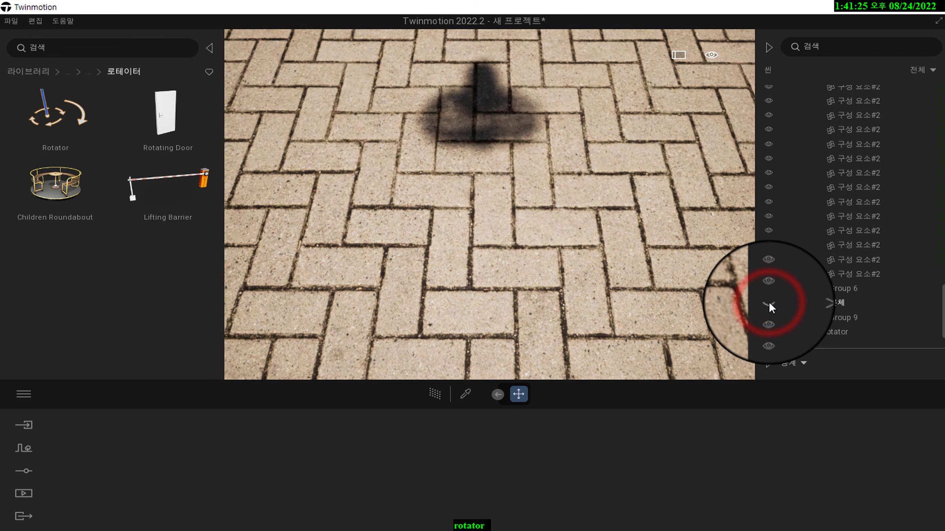
{"action": "left_click", "coordinate": [769, 302]}
{"action": "left_click", "coordinate": [769, 302]}
{"action": "left_click", "coordinate": [769, 302]}
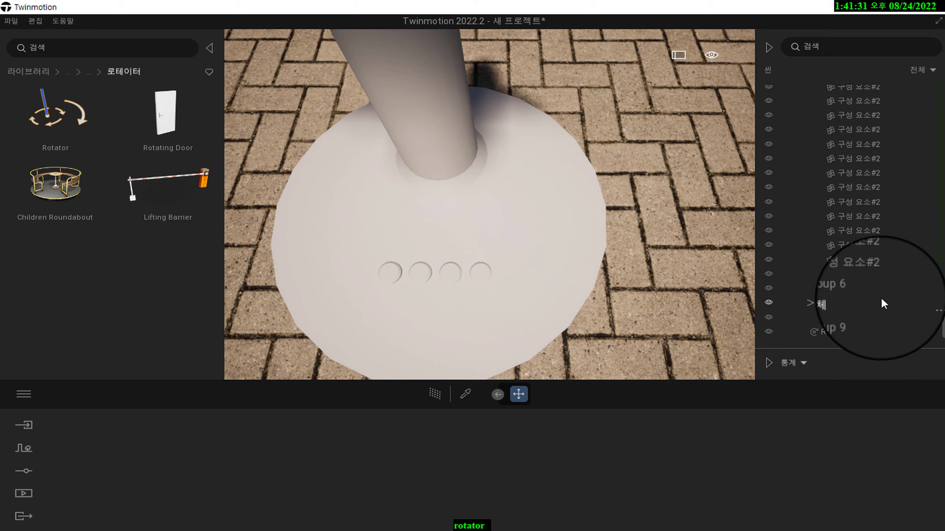
{"action": "left_click", "coordinate": [767, 303]}
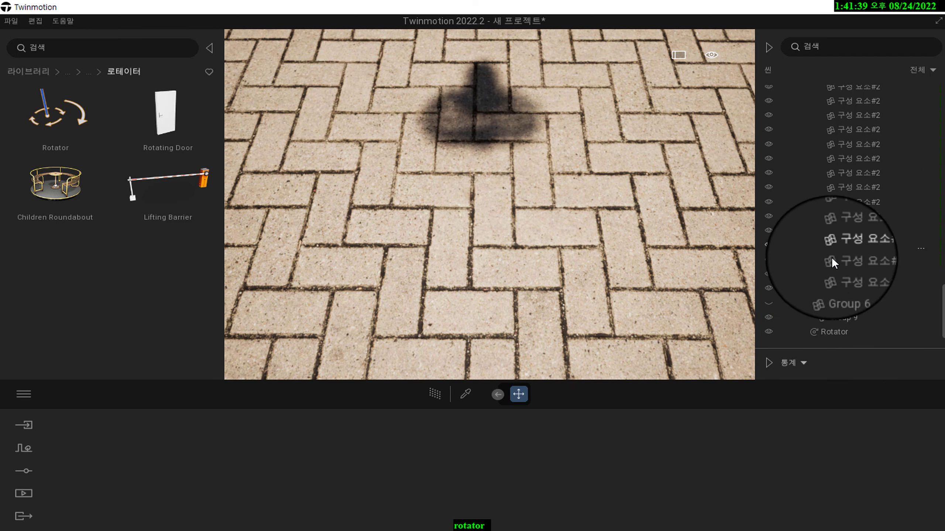
Step: Go back to the start of the scene graph, and collapse and re-expand Group 0 to review what it contains
{"action": "left_click_drag", "start_coordinate": [941, 305], "coordinate": [941, 97]}
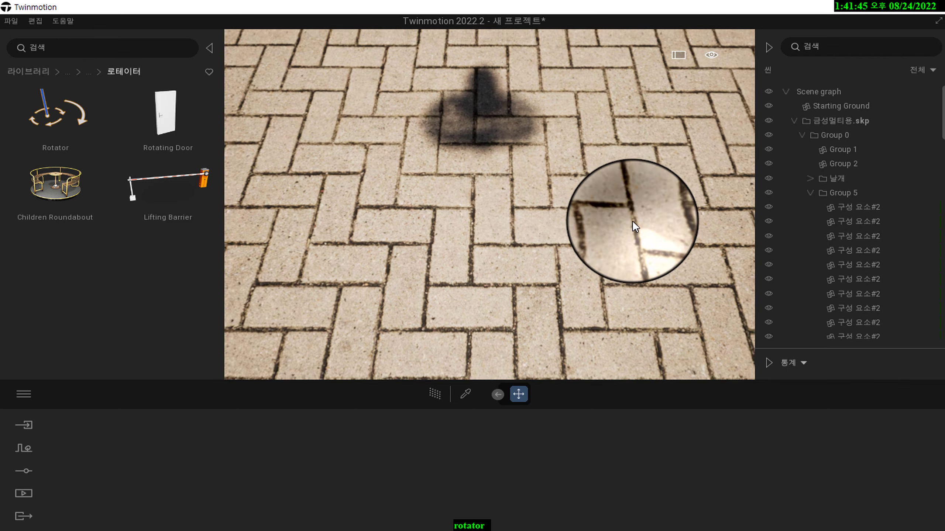
{"action": "scroll", "coordinate": [632, 220], "scroll_direction": "down", "scroll_amount": 5}
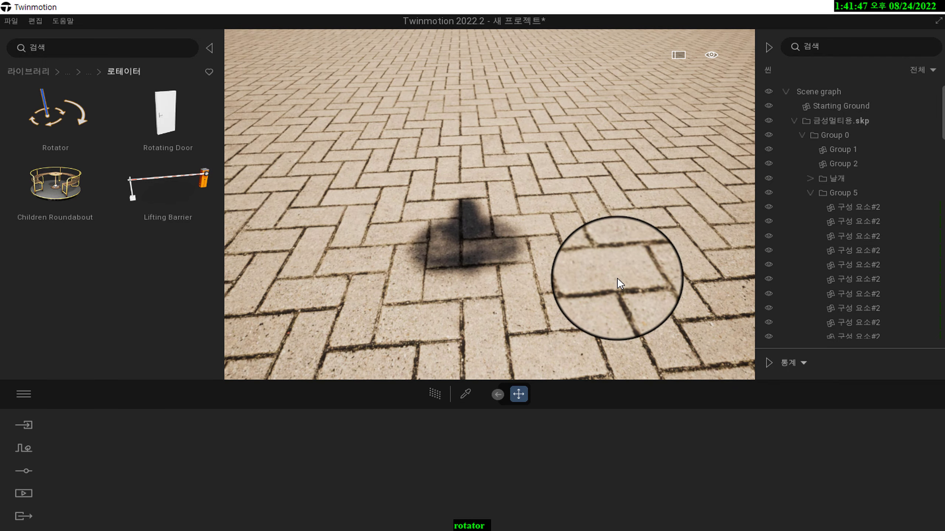
{"action": "scroll", "coordinate": [616, 278], "scroll_direction": "down", "scroll_amount": 4}
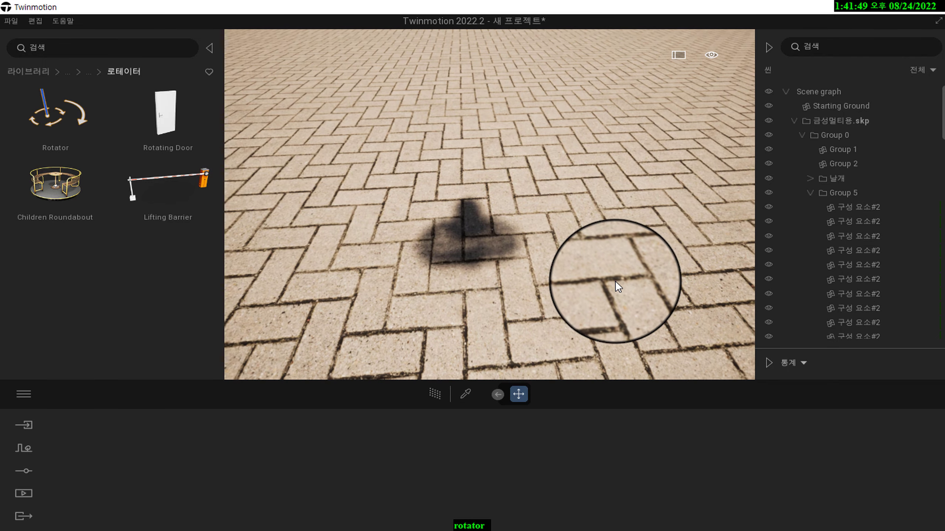
{"action": "scroll", "coordinate": [615, 280], "scroll_direction": "down", "scroll_amount": 2}
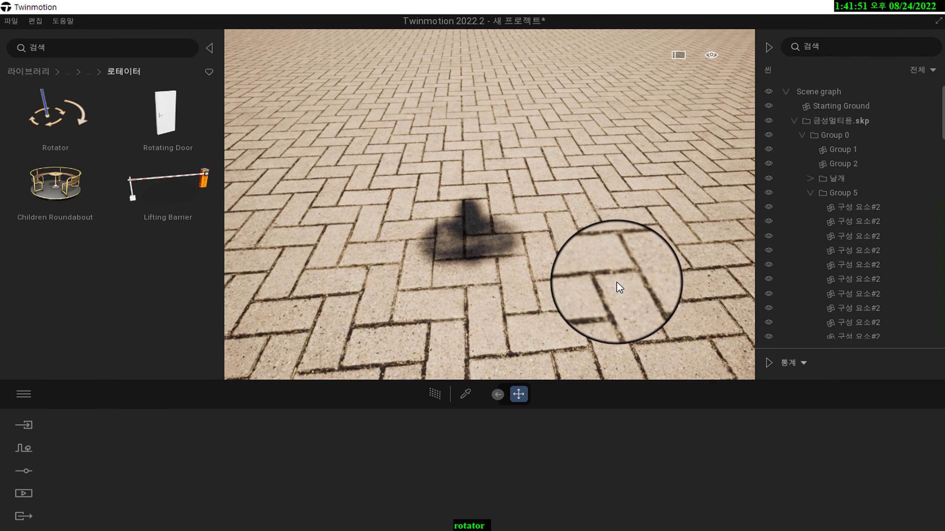
{"action": "scroll", "coordinate": [616, 281], "scroll_direction": "down", "scroll_amount": 2}
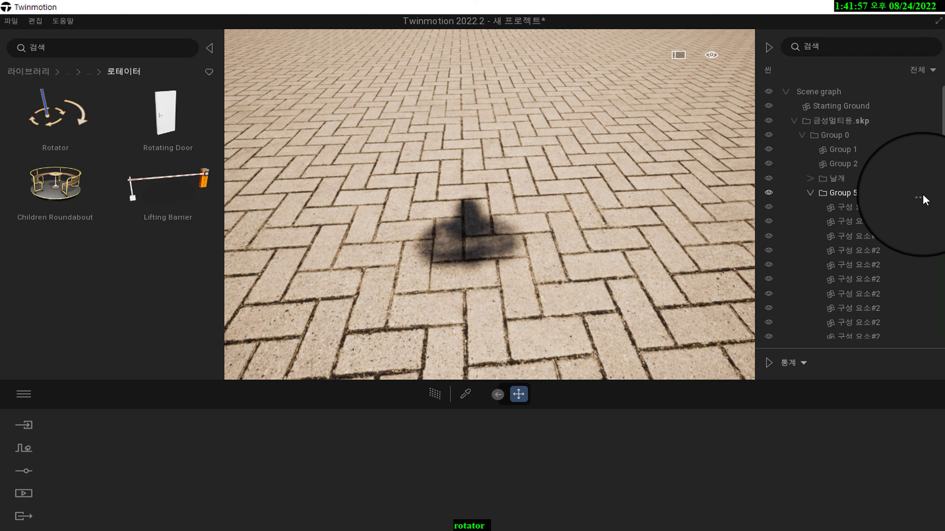
{"action": "left_click", "coordinate": [800, 135]}
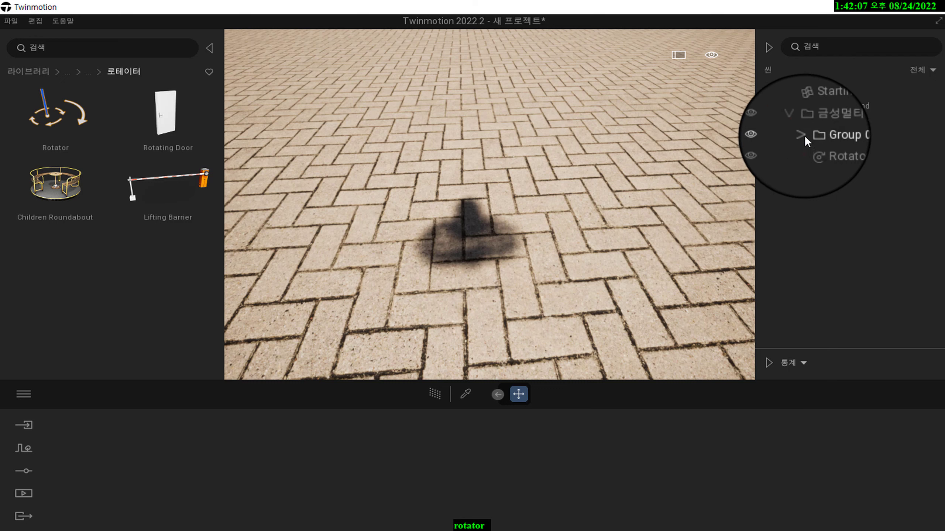
{"action": "left_click", "coordinate": [803, 135]}
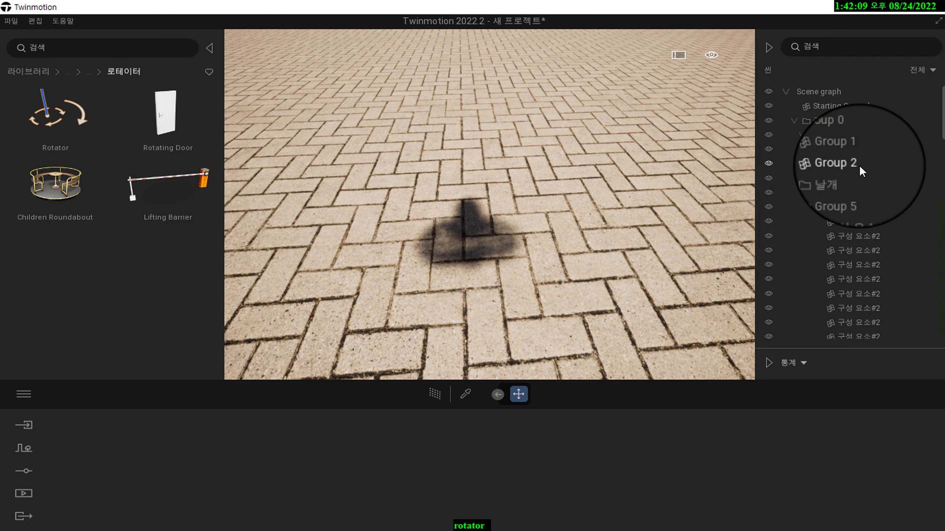
Step: Move the 날개 folder down within Group 0 so that it sits directly above the 본체 group in the scene graph
{"action": "scroll", "coordinate": [893, 184], "scroll_direction": "down", "scroll_amount": 2}
{"action": "scroll", "coordinate": [908, 223], "scroll_direction": "down", "scroll_amount": 3}
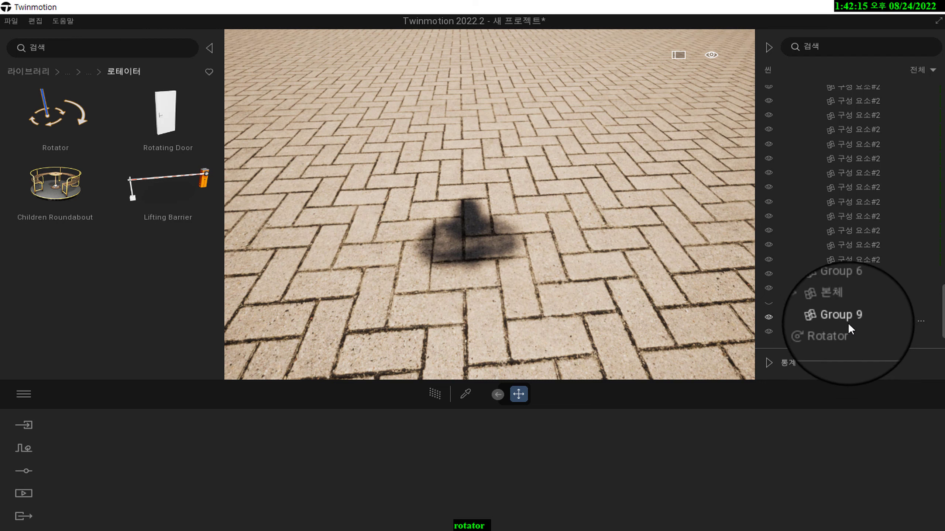
{"action": "left_click", "coordinate": [843, 306]}
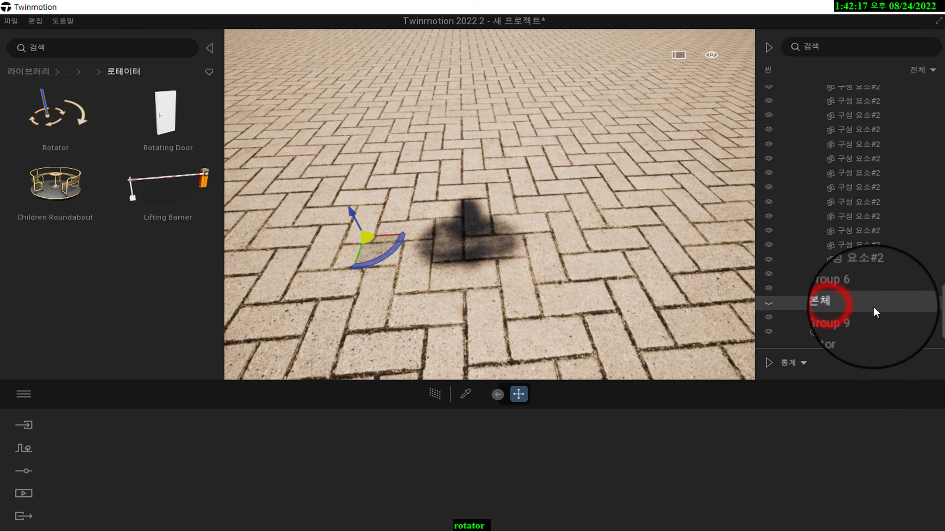
{"action": "left_click_drag", "start_coordinate": [943, 307], "coordinate": [944, 75]}
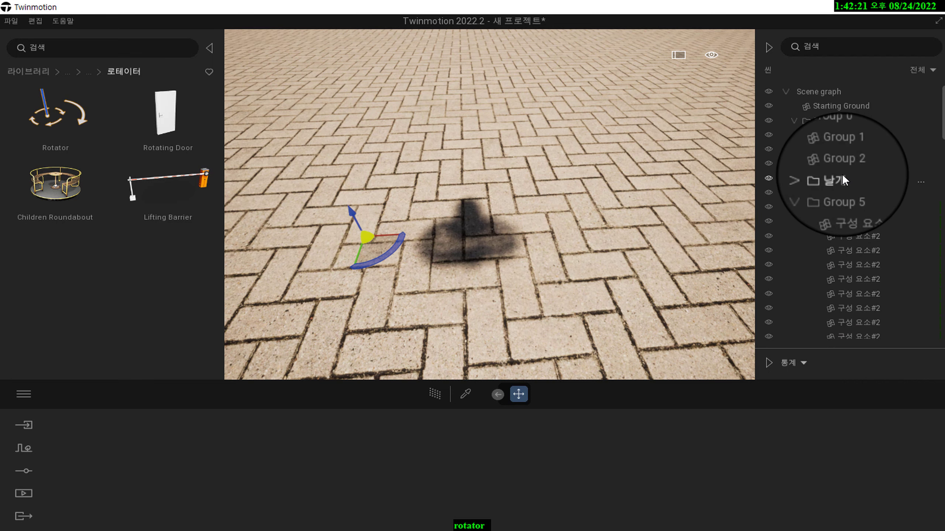
{"action": "left_click_drag", "start_coordinate": [841, 175], "coordinate": [814, 296]}
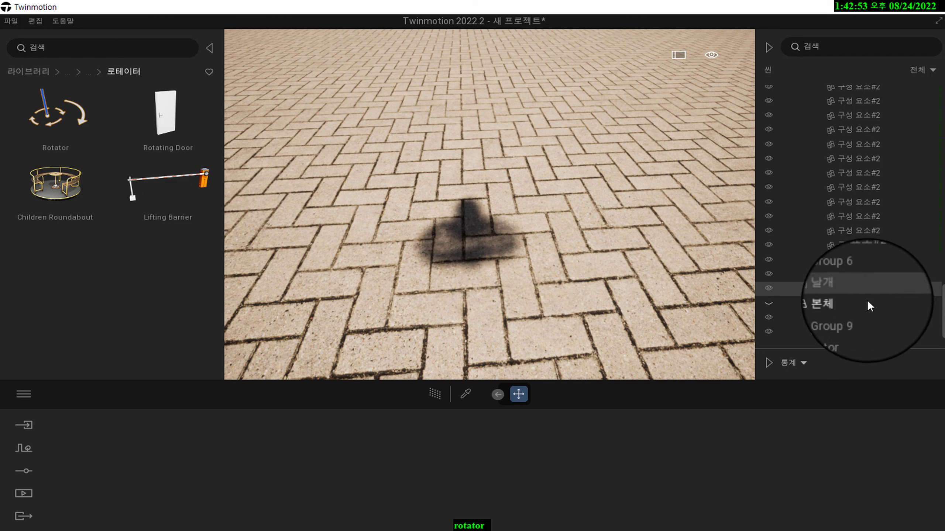
Step: Select Group 1 and Group 2 together in Group 0 of the scene graph
{"action": "left_click_drag", "start_coordinate": [942, 301], "coordinate": [943, 93]}
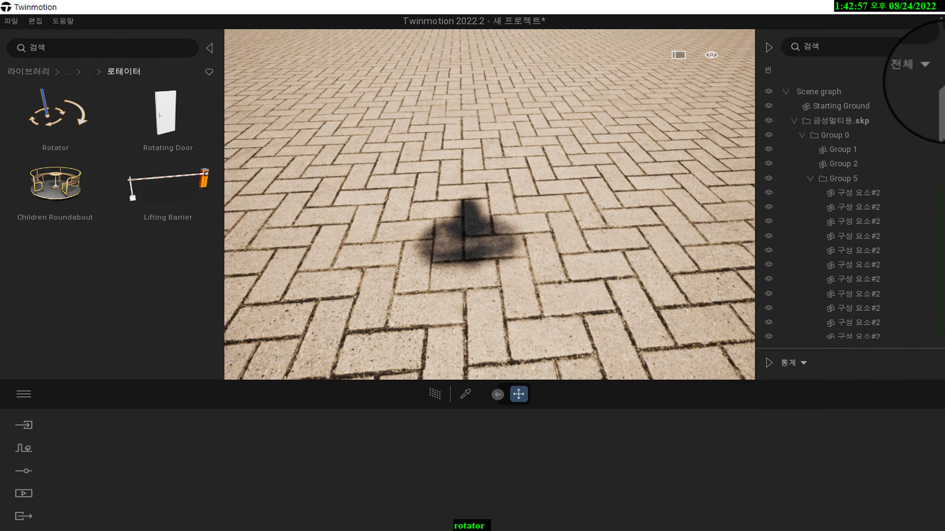
{"action": "left_click", "coordinate": [835, 151]}
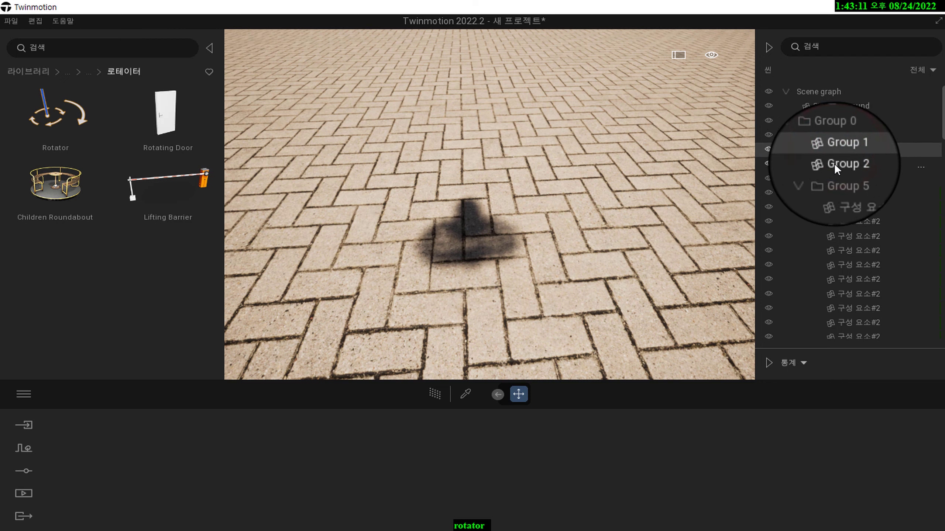
{"action": "left_click", "coordinate": [834, 164], "text": "shift"}
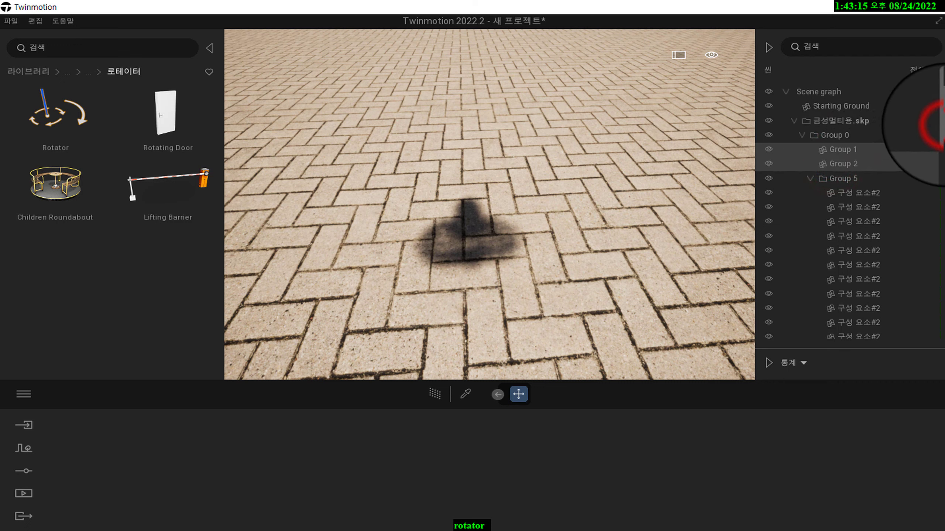
Step: Add the 구성 요소#2 items inside Group 5, one after another down the list, to the selection of Group 1 and Group 2
{"action": "left_click", "coordinate": [866, 192], "text": "ctrl"}
{"action": "left_click", "coordinate": [863, 205], "text": "ctrl"}
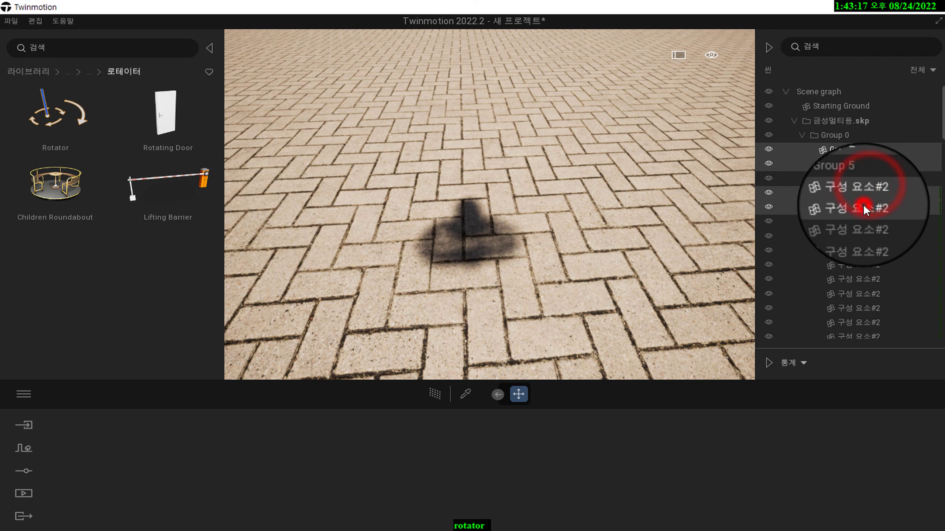
{"action": "left_click", "coordinate": [856, 222], "text": "ctrl"}
{"action": "left_click", "coordinate": [851, 236], "text": "ctrl"}
{"action": "left_click", "coordinate": [848, 250], "text": "ctrl"}
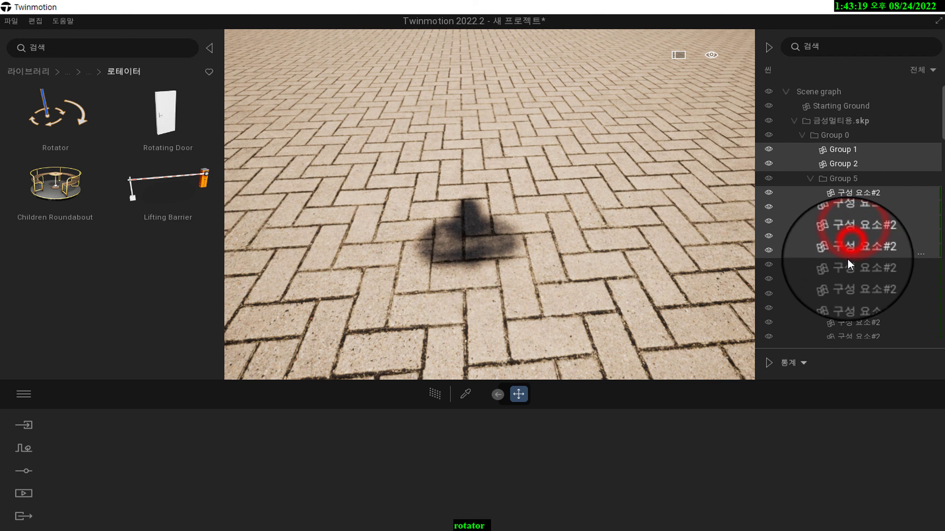
{"action": "left_click", "coordinate": [847, 264], "text": "ctrl"}
{"action": "left_click", "coordinate": [844, 277], "text": "ctrl"}
{"action": "left_click", "coordinate": [841, 294], "text": "ctrl"}
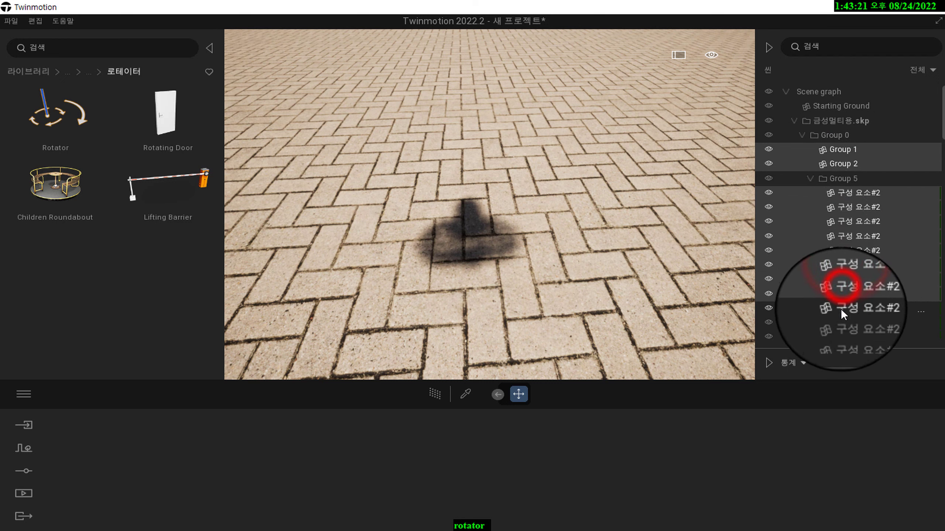
{"action": "left_click", "coordinate": [842, 308], "text": "ctrl"}
{"action": "left_click", "coordinate": [841, 322], "text": "ctrl"}
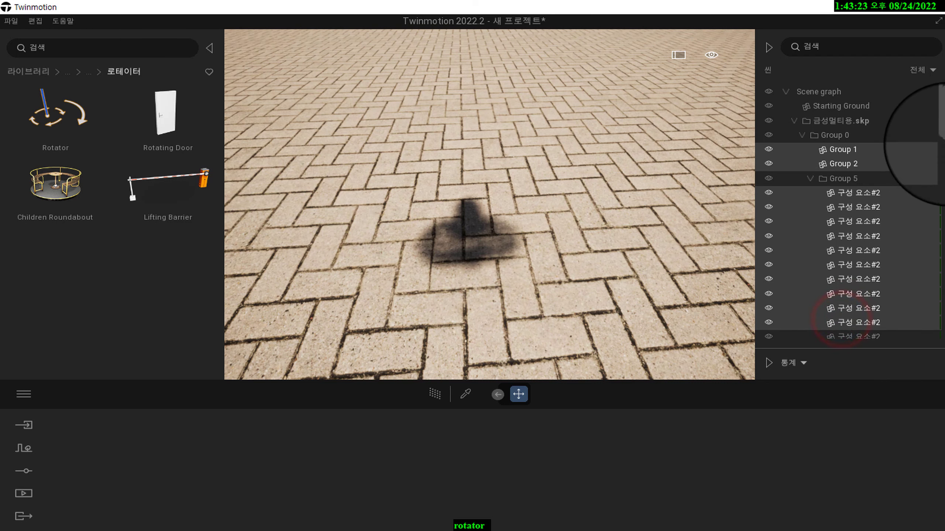
{"action": "left_click_drag", "start_coordinate": [942, 123], "coordinate": [941, 148]}
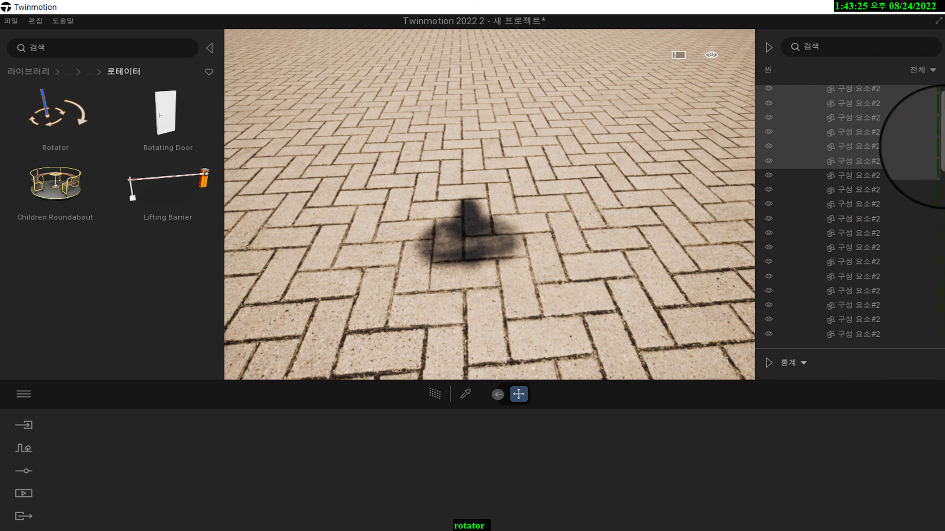
{"action": "left_click", "coordinate": [866, 176], "text": "ctrl"}
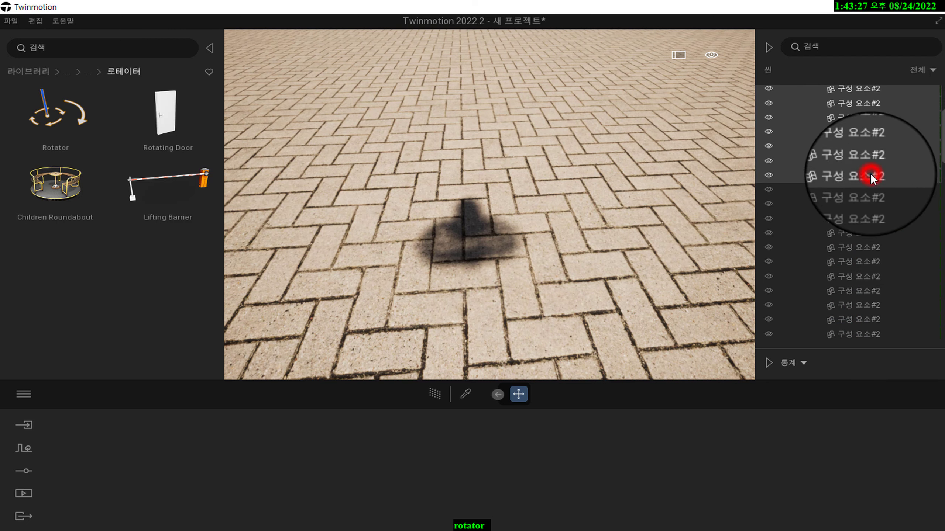
{"action": "left_click", "coordinate": [856, 188], "text": "ctrl"}
{"action": "left_click", "coordinate": [852, 201], "text": "ctrl"}
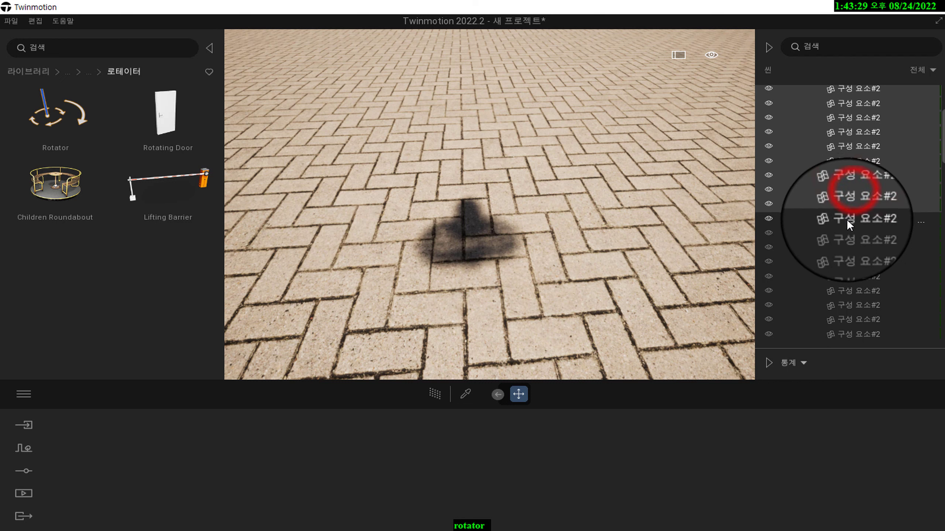
{"action": "left_click", "coordinate": [847, 219], "text": "ctrl"}
{"action": "left_click", "coordinate": [842, 234], "text": "ctrl"}
{"action": "left_click", "coordinate": [847, 251], "text": "ctrl"}
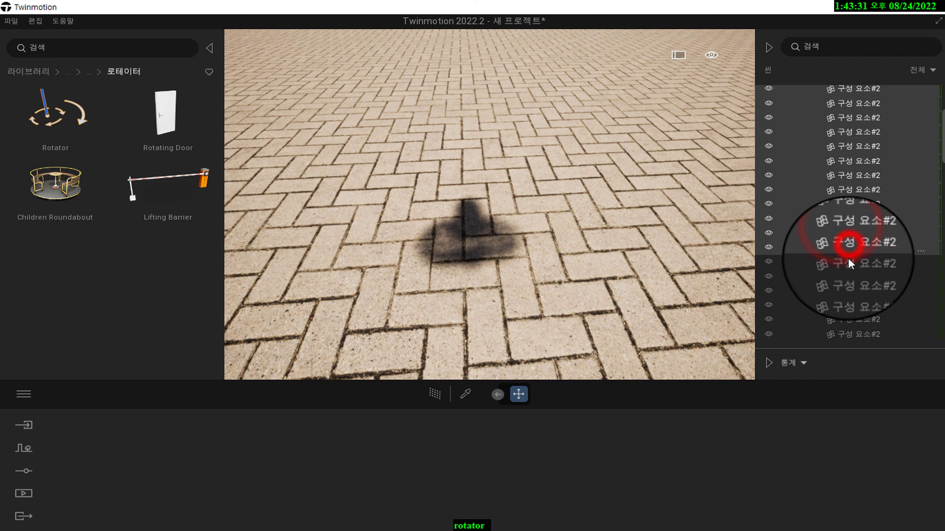
{"action": "left_click", "coordinate": [846, 261], "text": "ctrl"}
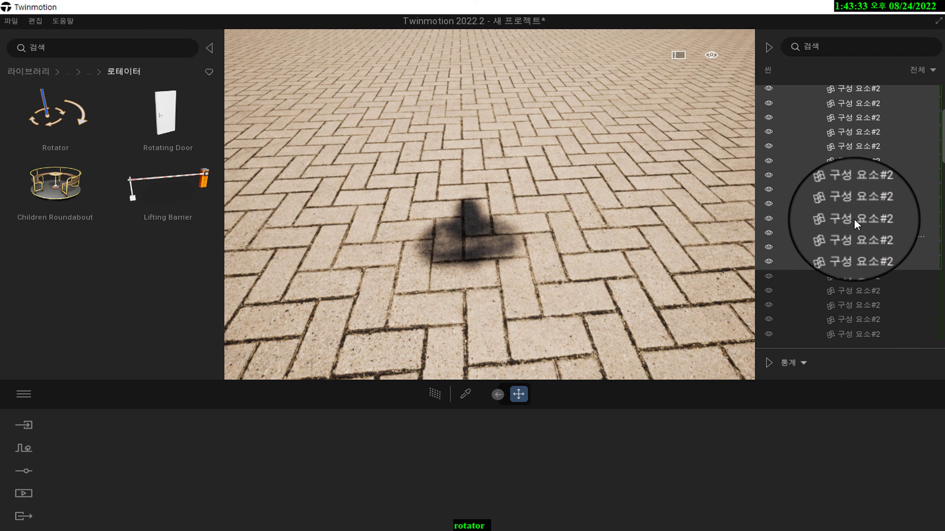
{"action": "left_click", "coordinate": [844, 277], "text": "ctrl"}
{"action": "left_click", "coordinate": [850, 291], "text": "ctrl"}
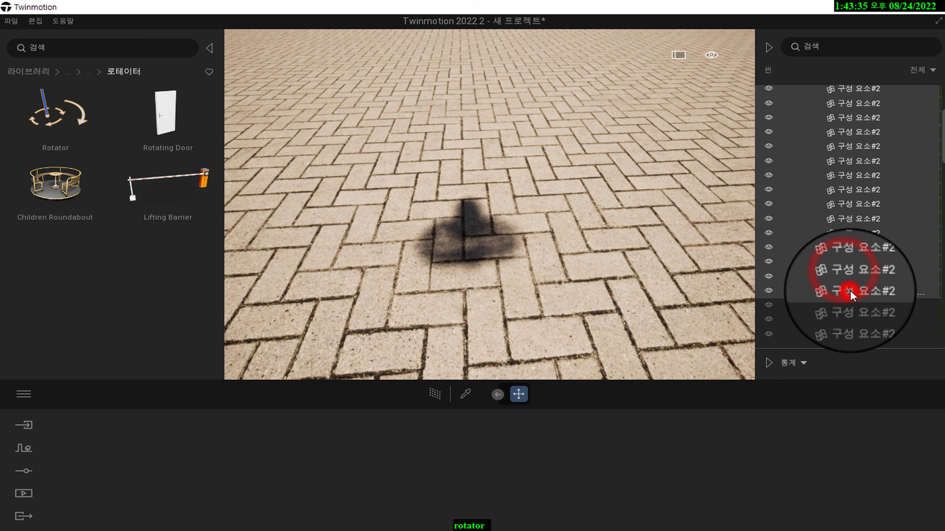
{"action": "left_click", "coordinate": [850, 305], "text": "ctrl"}
{"action": "left_click", "coordinate": [849, 318], "text": "ctrl"}
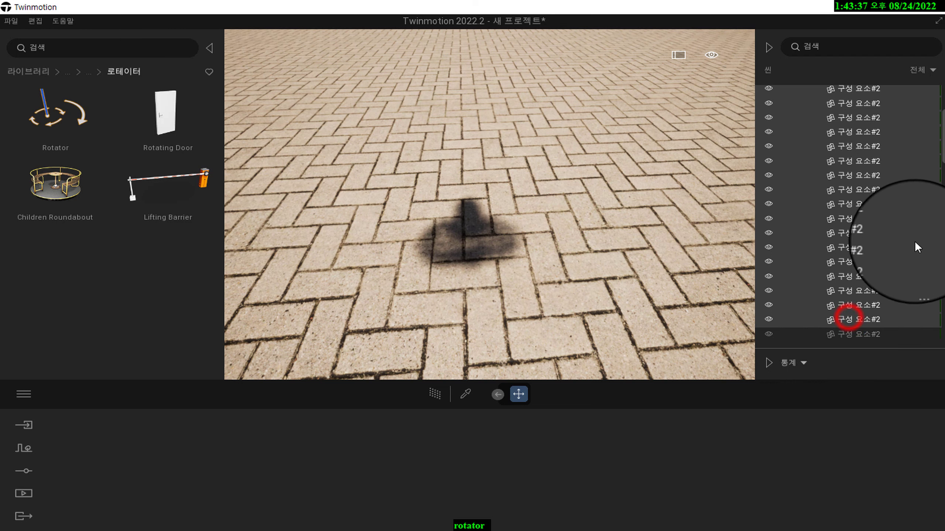
{"action": "left_click_drag", "start_coordinate": [944, 151], "coordinate": [944, 175]}
{"action": "left_click", "coordinate": [866, 174], "text": "ctrl"}
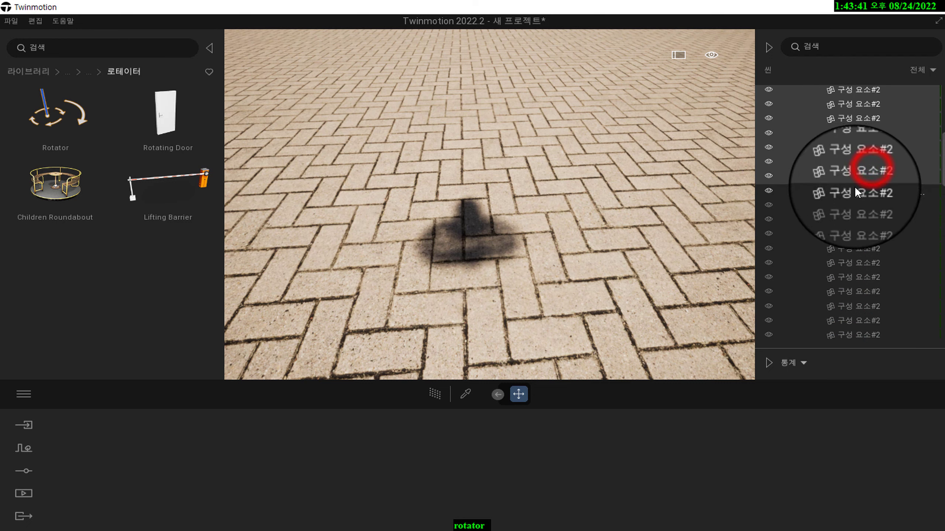
{"action": "left_click", "coordinate": [852, 190], "text": "ctrl"}
{"action": "left_click", "coordinate": [849, 206], "text": "ctrl"}
{"action": "left_click", "coordinate": [845, 221], "text": "ctrl"}
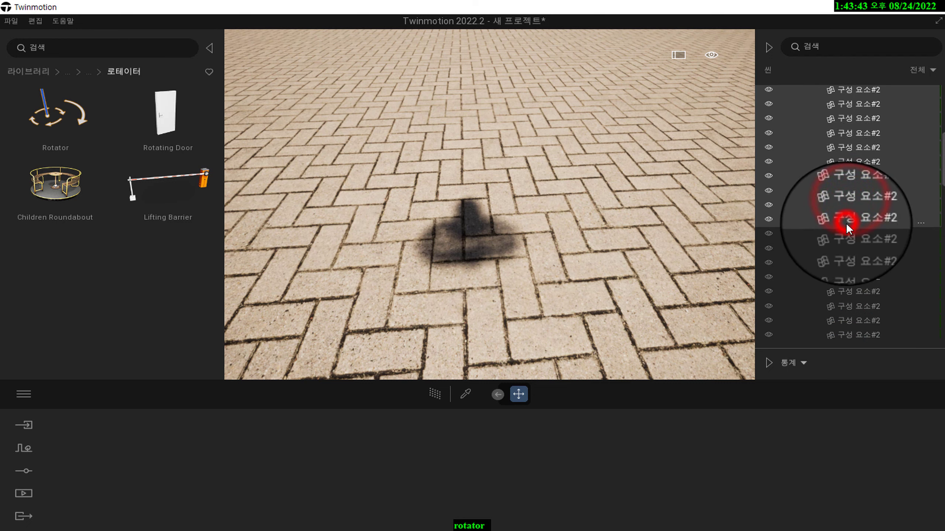
{"action": "left_click", "coordinate": [849, 235], "text": "ctrl"}
{"action": "left_click", "coordinate": [846, 249], "text": "ctrl"}
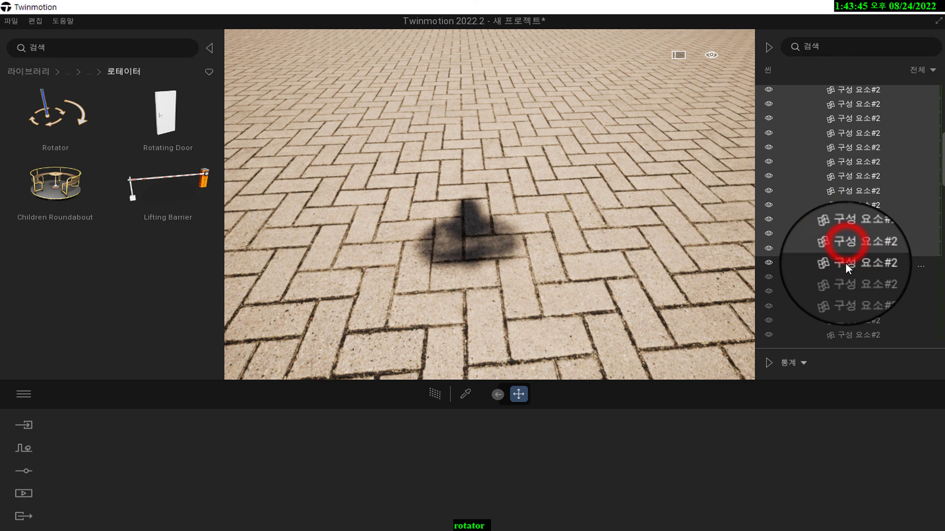
{"action": "left_click", "coordinate": [844, 264], "text": "ctrl"}
{"action": "left_click", "coordinate": [841, 272], "text": "ctrl"}
{"action": "left_click", "coordinate": [840, 293], "text": "ctrl"}
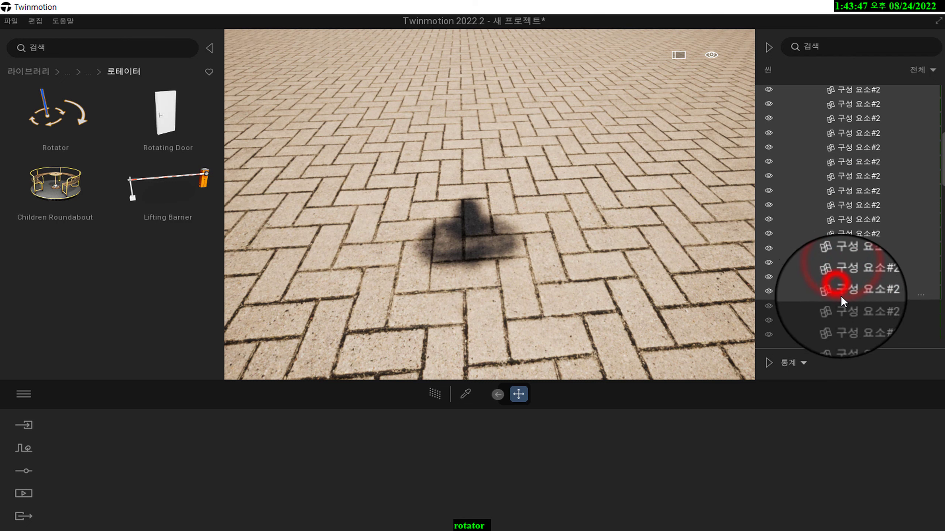
{"action": "left_click", "coordinate": [850, 305], "text": "ctrl"}
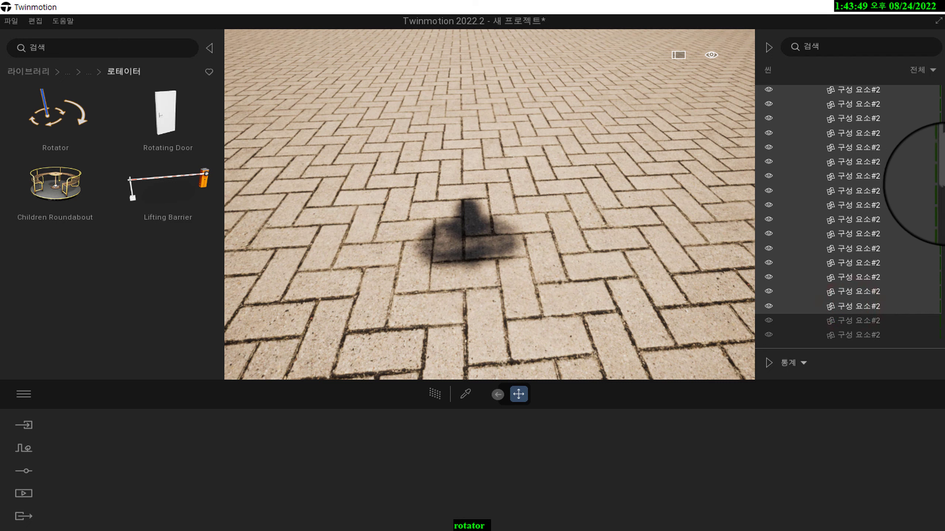
{"action": "left_click_drag", "start_coordinate": [943, 173], "coordinate": [942, 188]}
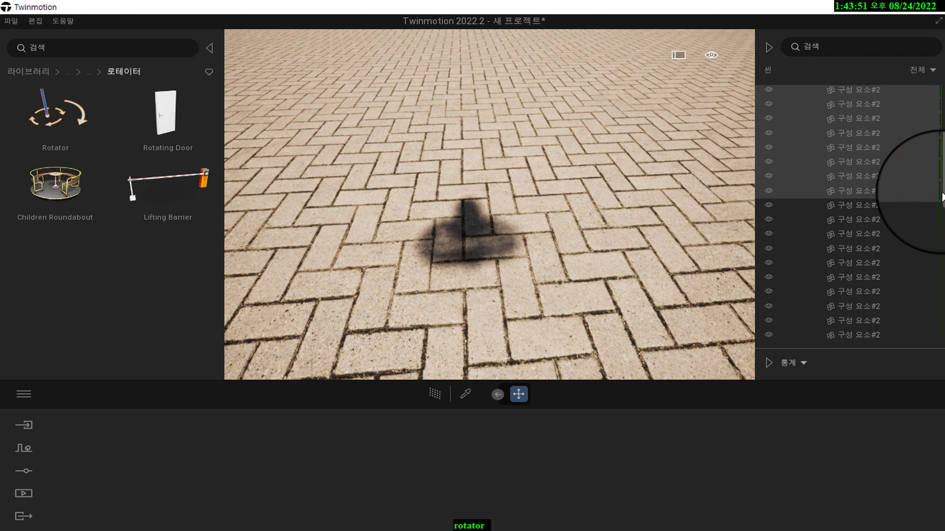
{"action": "left_click", "coordinate": [859, 204], "text": "ctrl"}
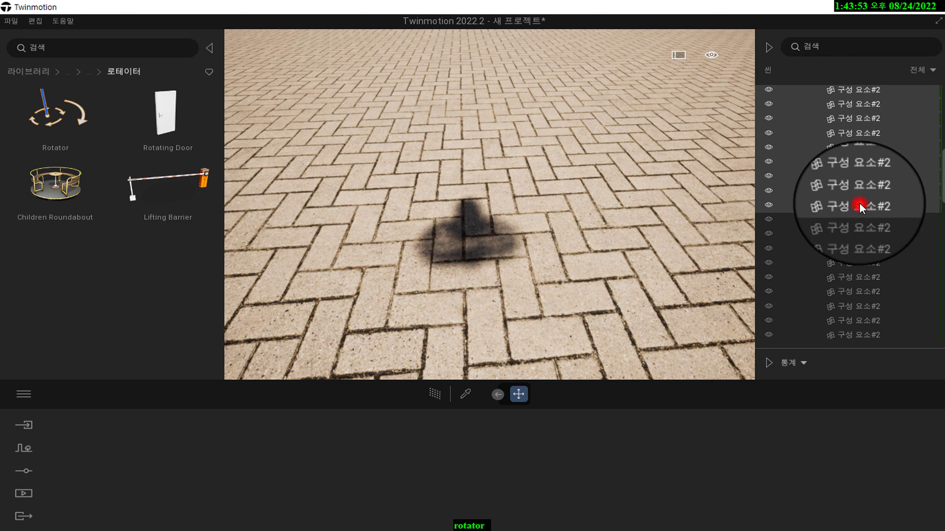
{"action": "left_click", "coordinate": [845, 218], "text": "ctrl"}
{"action": "left_click", "coordinate": [845, 231], "text": "ctrl"}
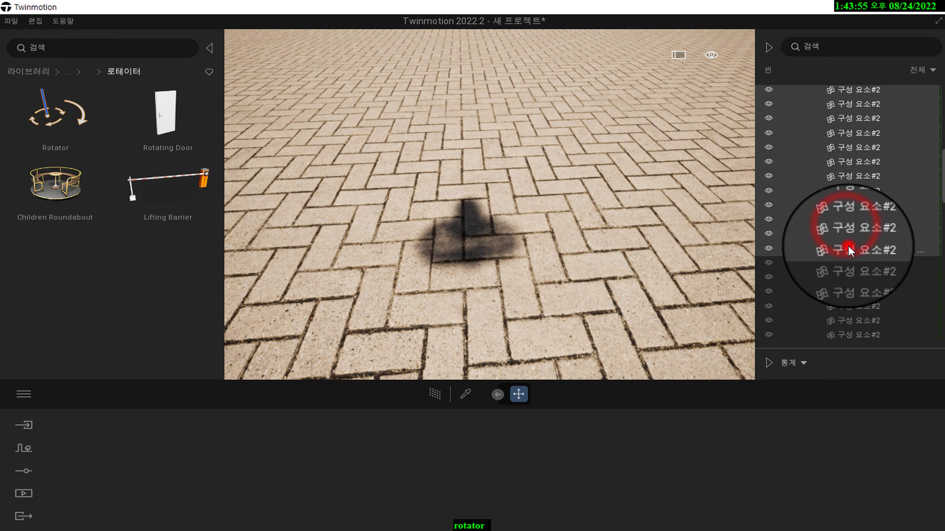
{"action": "left_click", "coordinate": [847, 245], "text": "ctrl"}
{"action": "left_click", "coordinate": [848, 261], "text": "ctrl"}
{"action": "left_click", "coordinate": [850, 276], "text": "ctrl"}
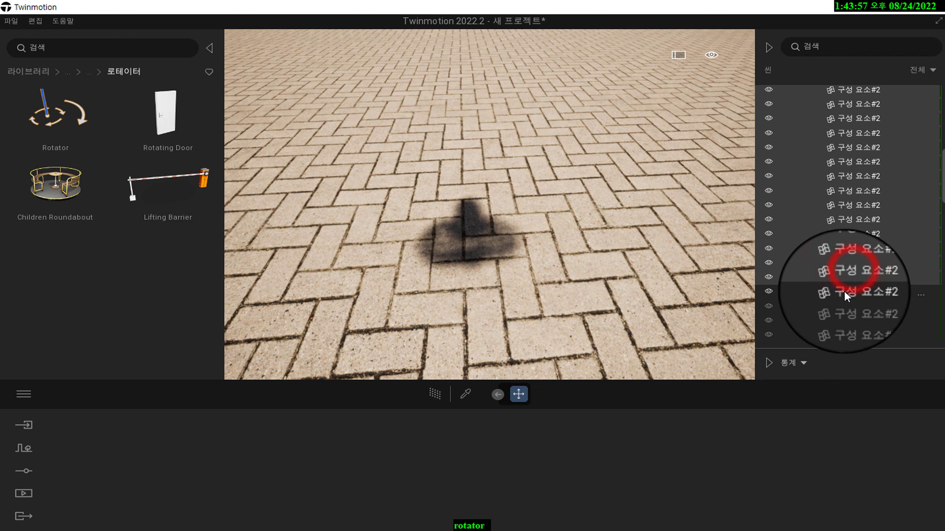
{"action": "left_click", "coordinate": [844, 291], "text": "ctrl"}
{"action": "left_click", "coordinate": [853, 304], "text": "ctrl"}
{"action": "left_click", "coordinate": [851, 319], "text": "ctrl"}
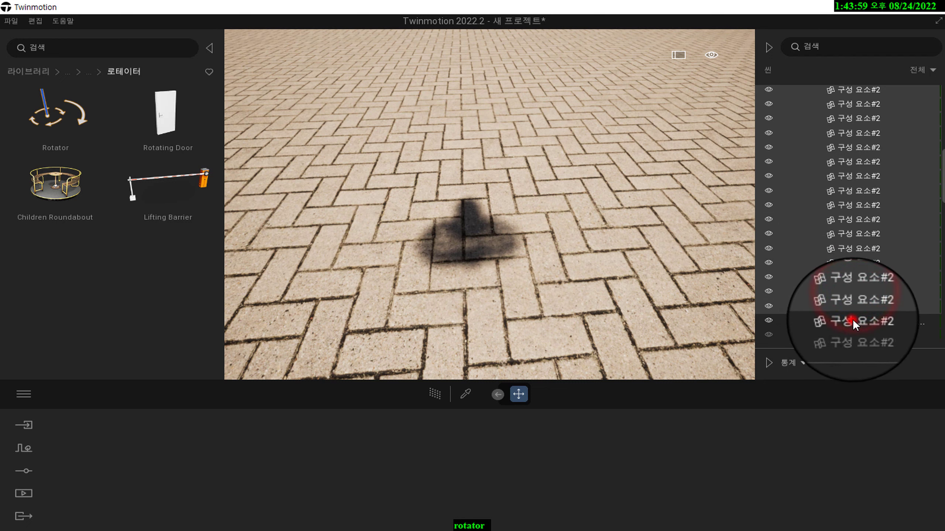
{"action": "left_click_drag", "start_coordinate": [943, 185], "coordinate": [943, 209]}
{"action": "left_click", "coordinate": [862, 169], "text": "ctrl"}
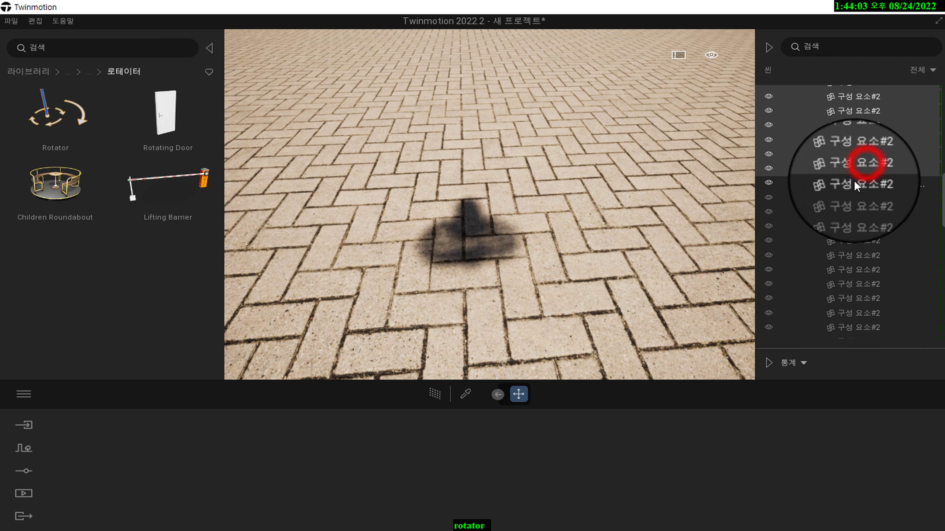
{"action": "left_click", "coordinate": [851, 183], "text": "ctrl"}
{"action": "left_click", "coordinate": [844, 197], "text": "ctrl"}
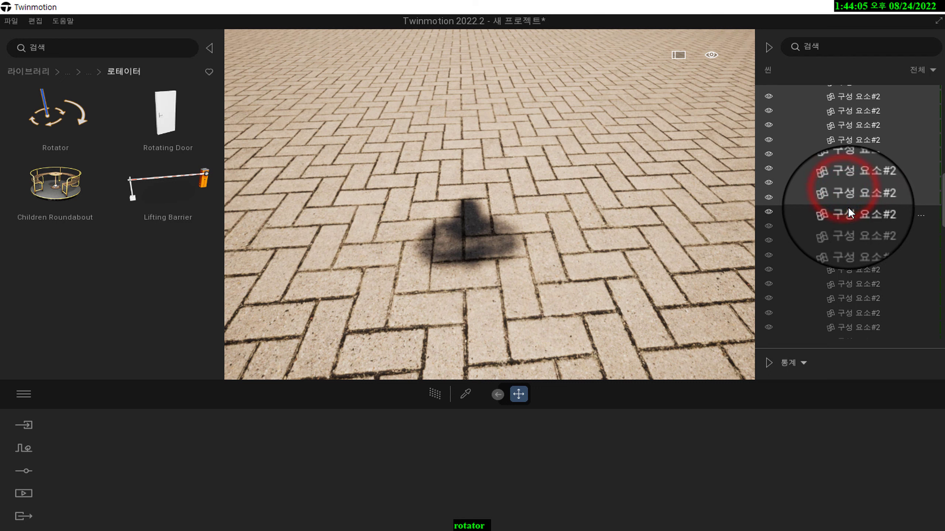
{"action": "left_click", "coordinate": [847, 207], "text": "ctrl"}
{"action": "left_click", "coordinate": [849, 226], "text": "ctrl"}
{"action": "left_click", "coordinate": [846, 241], "text": "ctrl"}
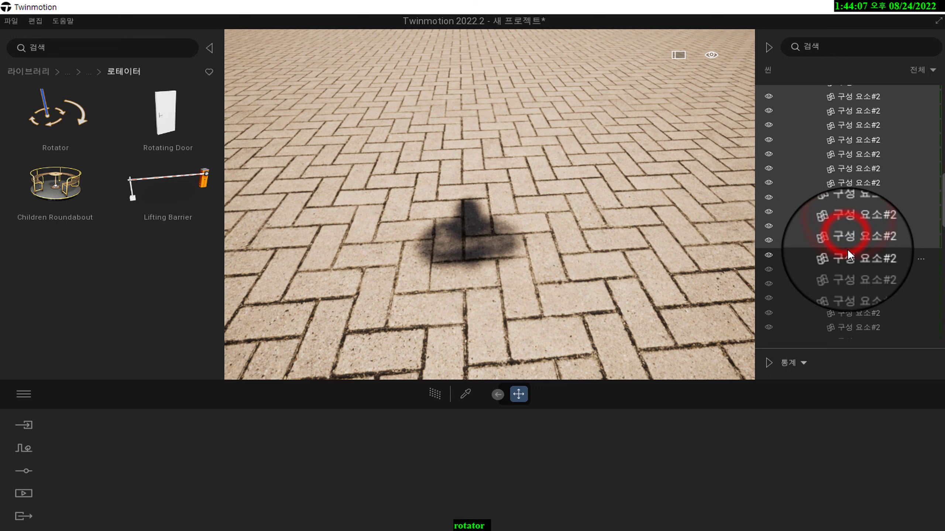
{"action": "left_click", "coordinate": [844, 255], "text": "ctrl"}
{"action": "left_click", "coordinate": [843, 269], "text": "ctrl"}
{"action": "left_click", "coordinate": [846, 283], "text": "ctrl"}
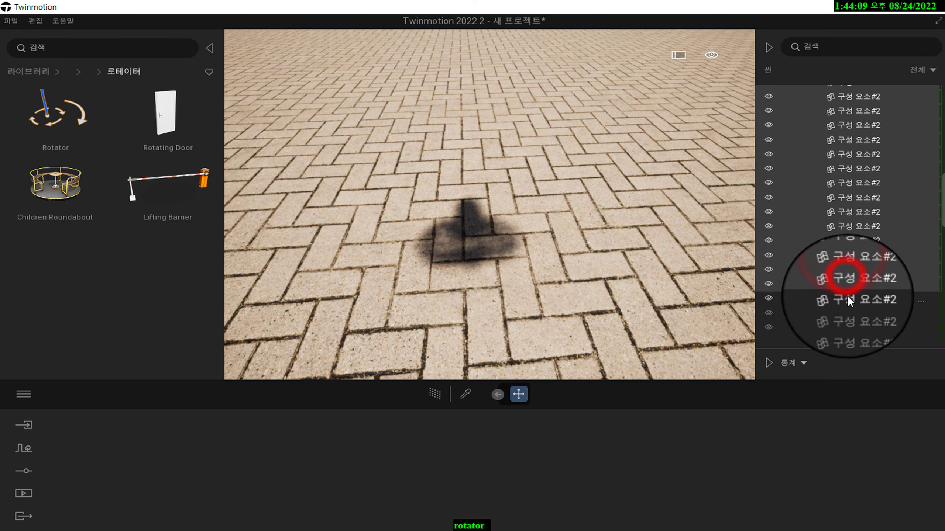
{"action": "left_click", "coordinate": [849, 297], "text": "ctrl"}
{"action": "left_click", "coordinate": [846, 311], "text": "ctrl"}
{"action": "left_click", "coordinate": [844, 327], "text": "ctrl"}
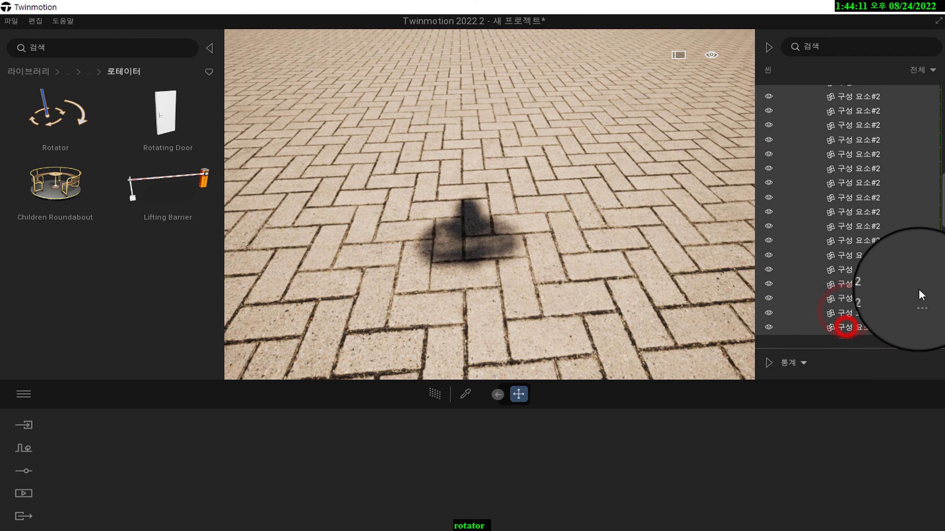
Step: Add the next 구성 요소#2 items to the selection and move Group 1 and Group 2 into Group 5
{"action": "left_click_drag", "start_coordinate": [943, 208], "coordinate": [942, 236]}
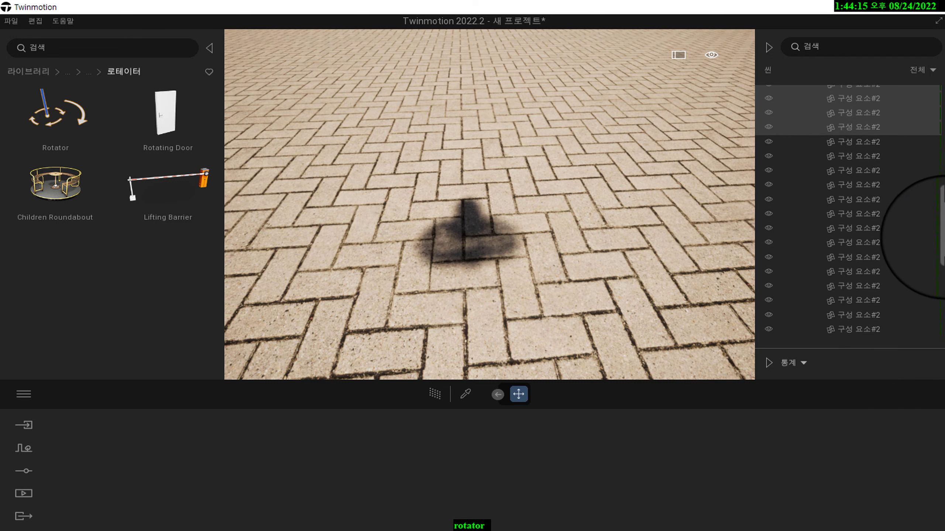
{"action": "left_click", "coordinate": [866, 147], "text": "ctrl"}
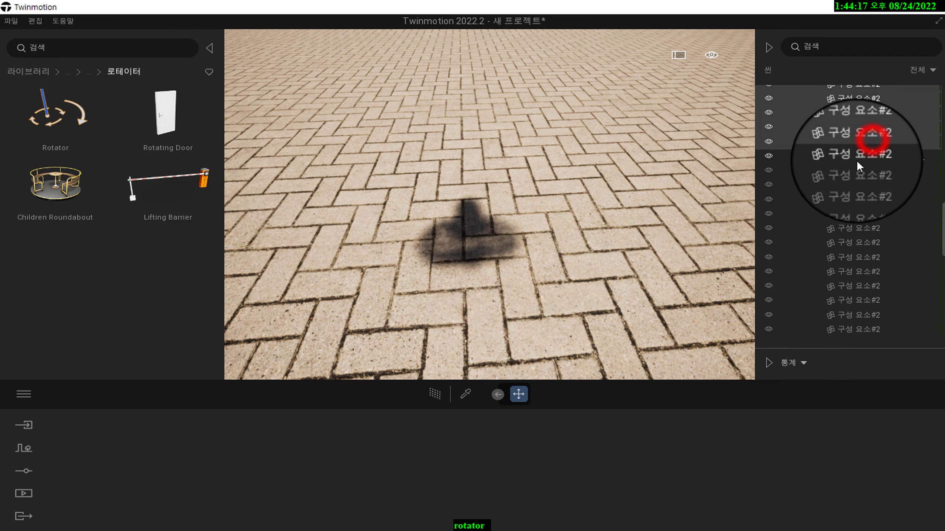
{"action": "left_click", "coordinate": [856, 156], "text": "ctrl"}
{"action": "left_click", "coordinate": [852, 171], "text": "ctrl"}
{"action": "left_click", "coordinate": [850, 185], "text": "ctrl"}
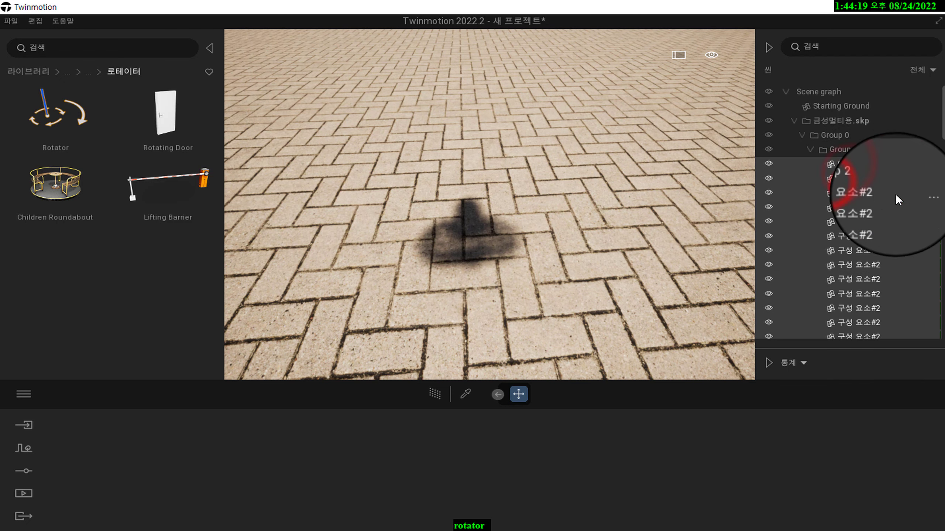
{"action": "left_click_drag", "start_coordinate": [941, 125], "coordinate": [941, 164]}
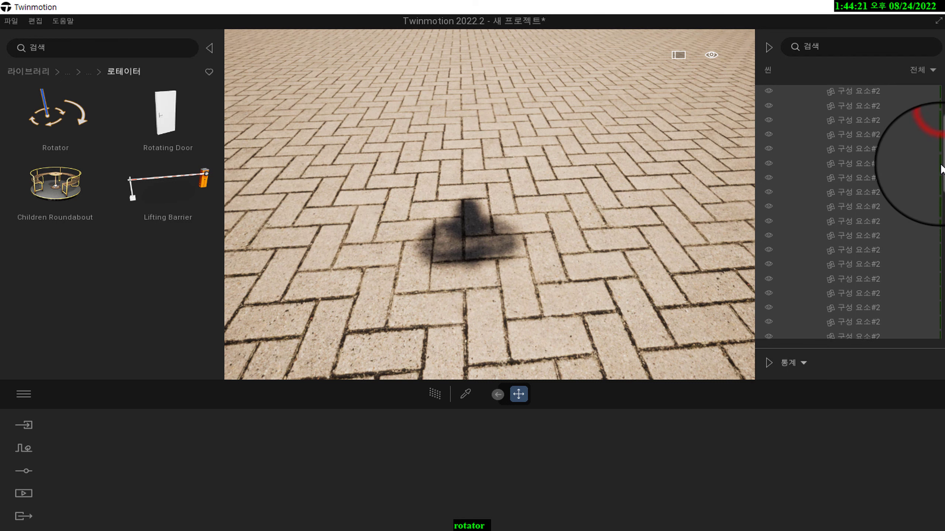
{"action": "right_click", "coordinate": [925, 192]}
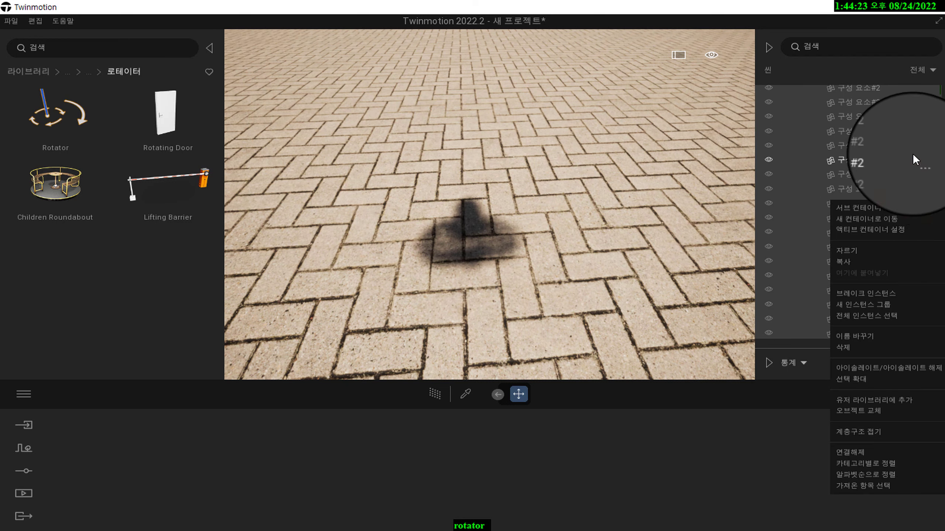
{"action": "left_click", "coordinate": [926, 175]}
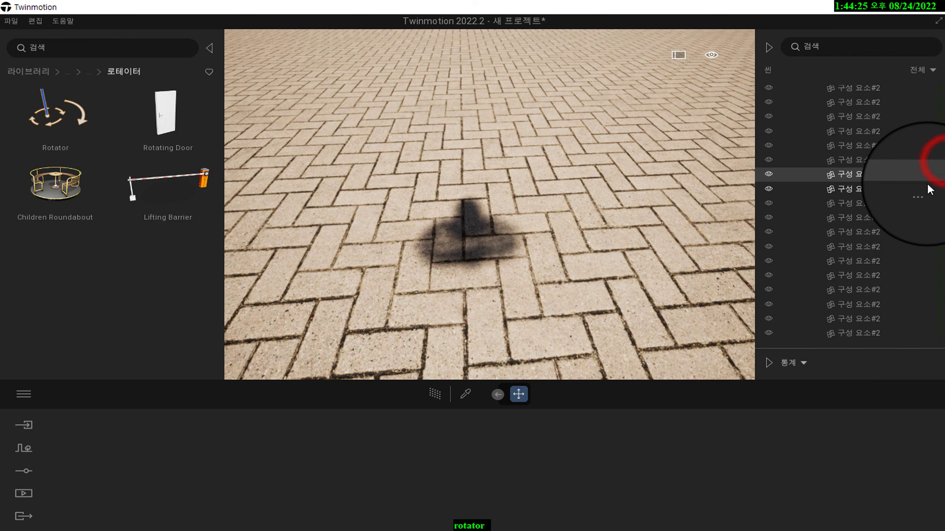
Step: Select the whole run of 구성 요소#2 items in Group 5, together with Group 6, in the scene graph
{"action": "left_click_drag", "start_coordinate": [942, 170], "coordinate": [942, 83]}
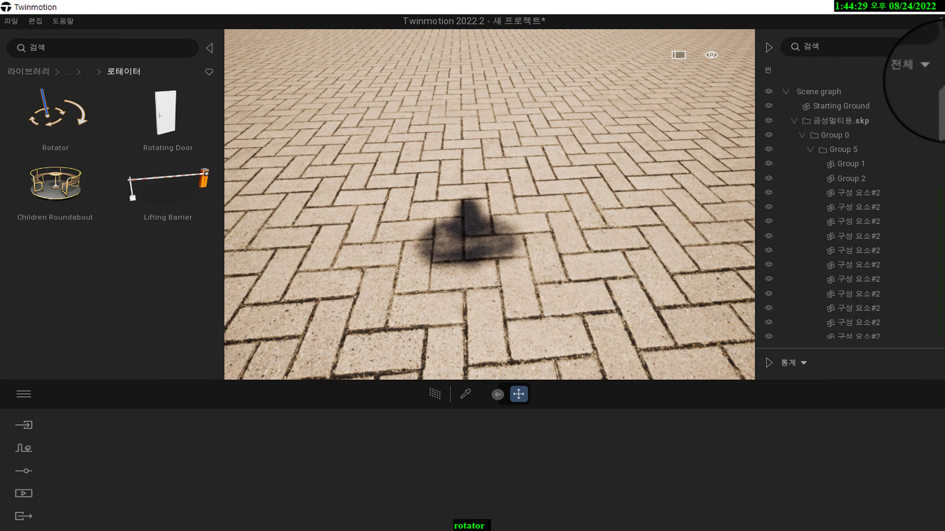
{"action": "left_click", "coordinate": [850, 195]}
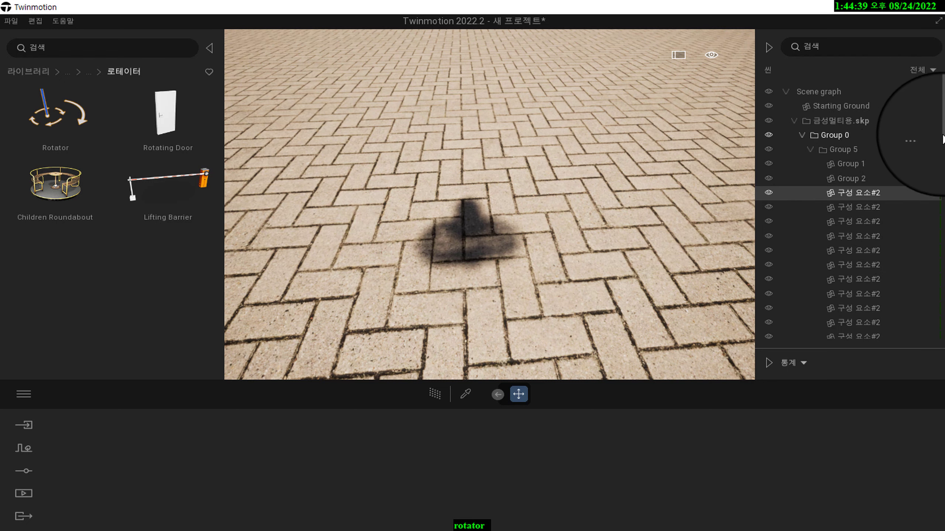
{"action": "left_click_drag", "start_coordinate": [943, 131], "coordinate": [920, 201]}
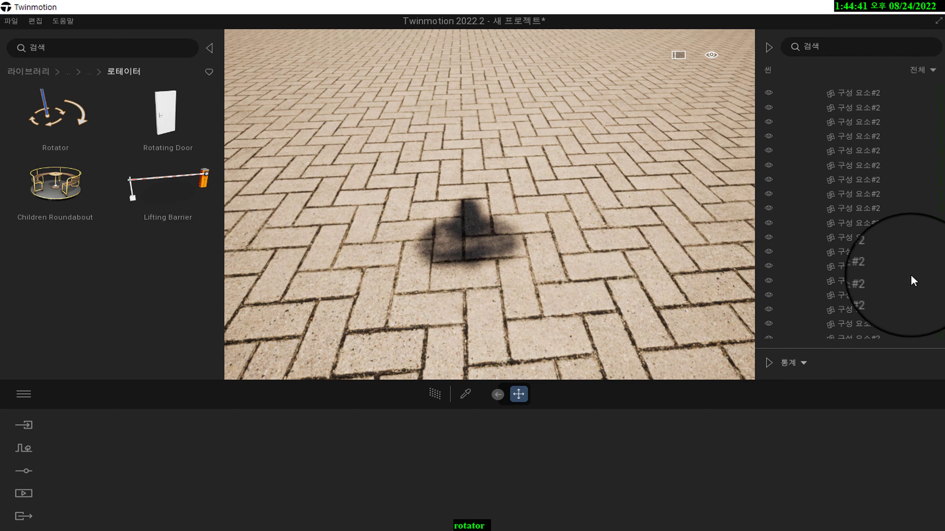
{"action": "scroll", "coordinate": [907, 303], "scroll_direction": "down", "scroll_amount": 3}
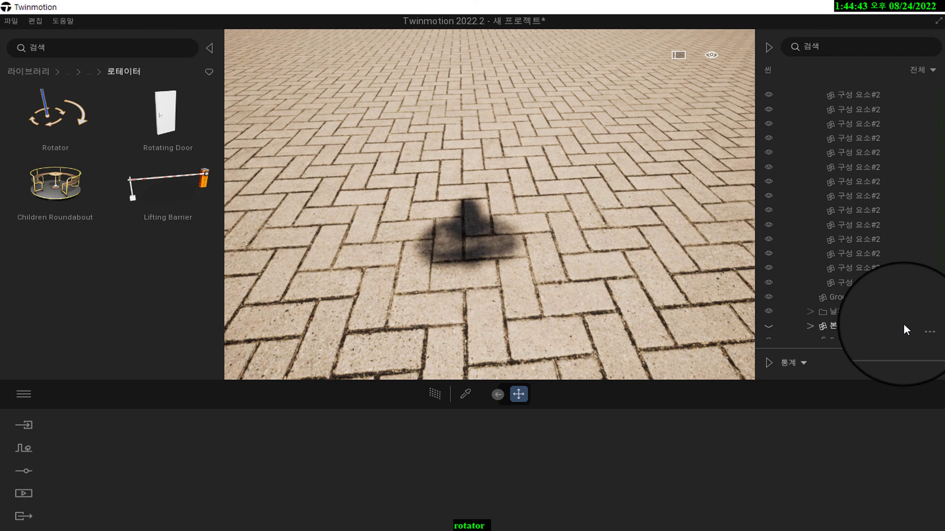
{"action": "left_click", "coordinate": [868, 285]}
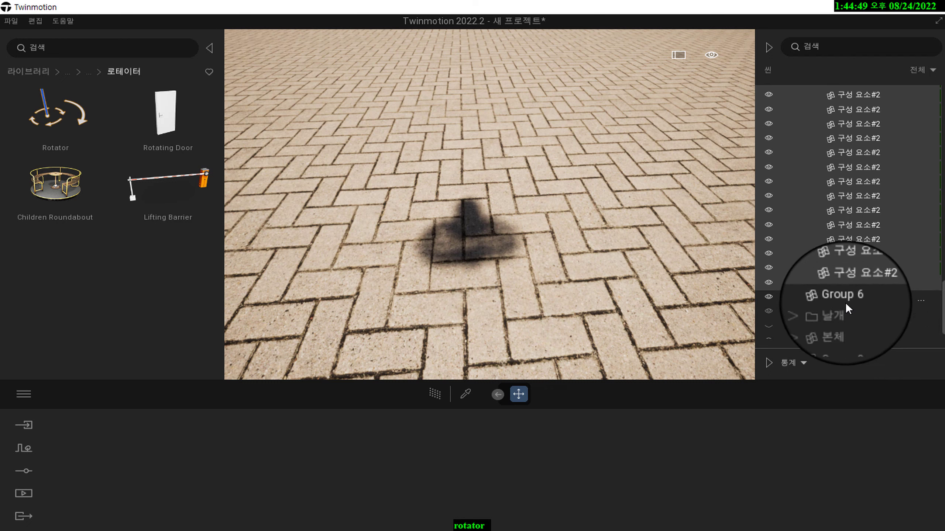
{"action": "left_click", "coordinate": [843, 298]}
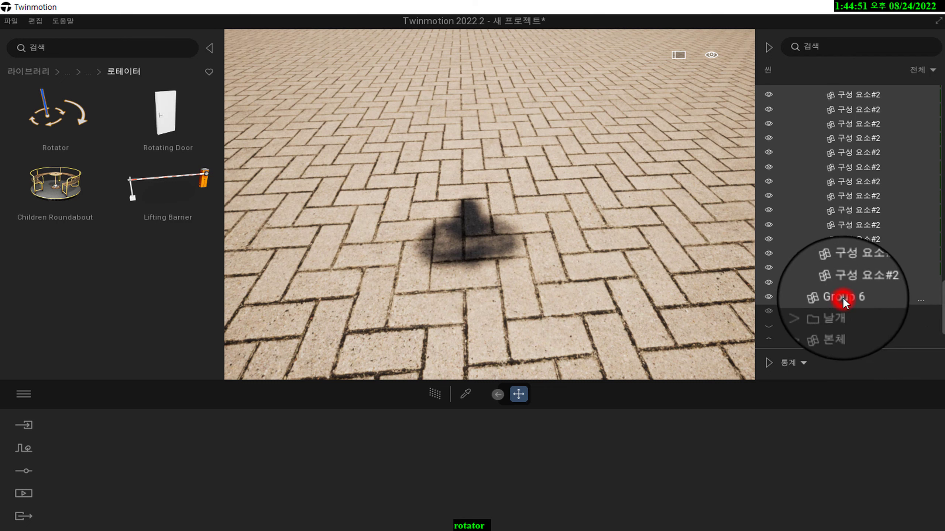
{"action": "left_click", "coordinate": [846, 297], "text": "ctrl"}
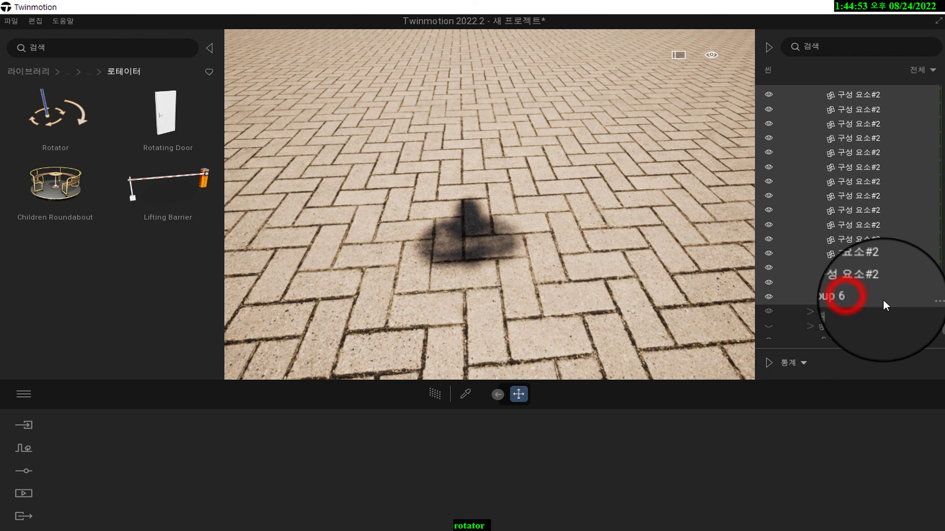
Step: Add Group 9, Group 2 and Group 1 to the selection of 구성 요소#2 items and Group 6
{"action": "left_click_drag", "start_coordinate": [943, 306], "coordinate": [942, 320]}
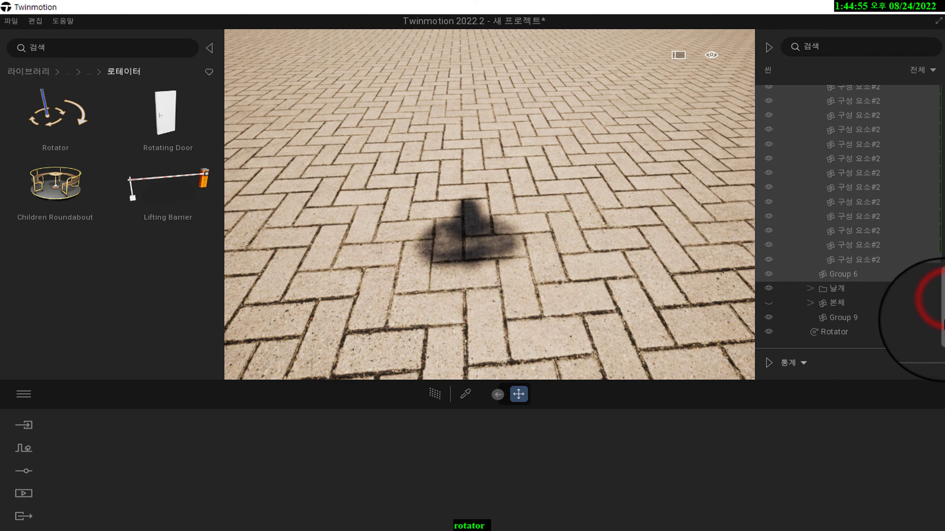
{"action": "left_click", "coordinate": [850, 315]}
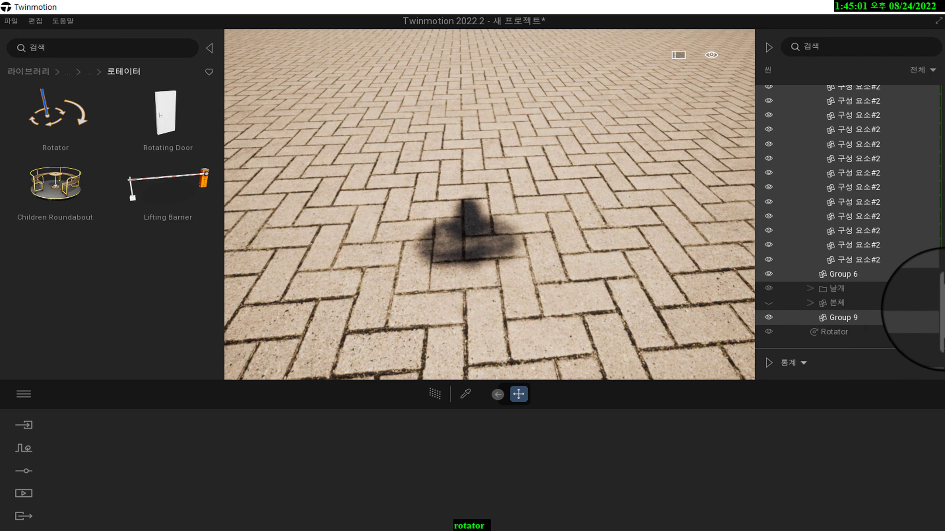
{"action": "left_click_drag", "start_coordinate": [940, 313], "coordinate": [940, 99]}
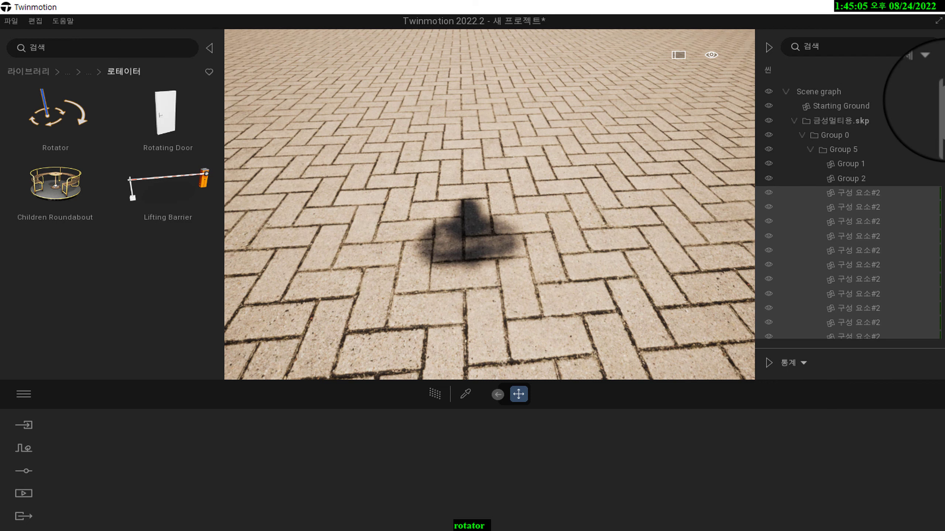
{"action": "left_click", "coordinate": [855, 179]}
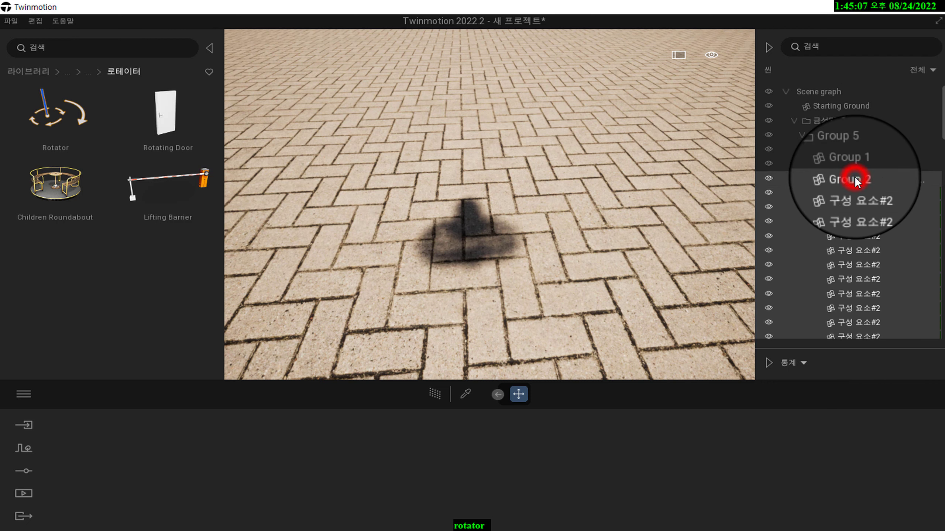
{"action": "left_click", "coordinate": [856, 164]}
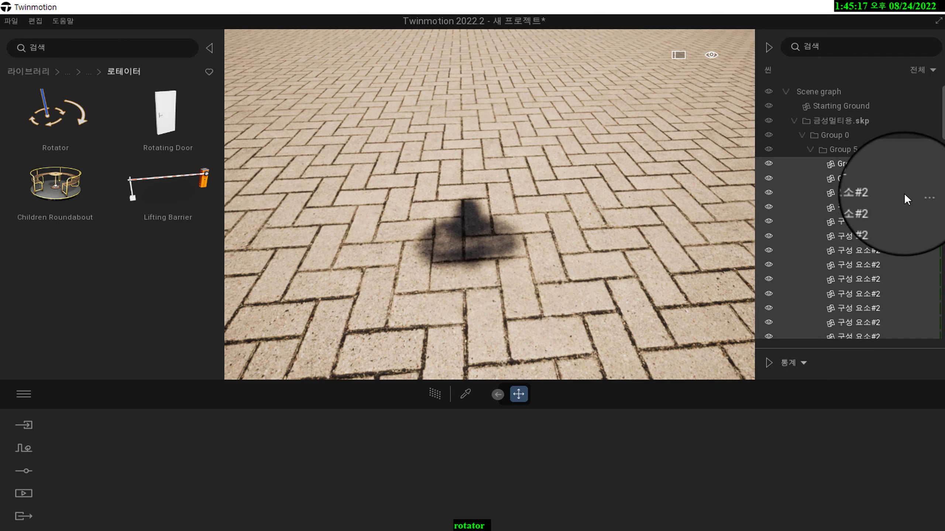
Step: Create a sub-container under 금성멀티용.skp and keep its default name 새 컨테이너
{"action": "right_click", "coordinate": [845, 119]}
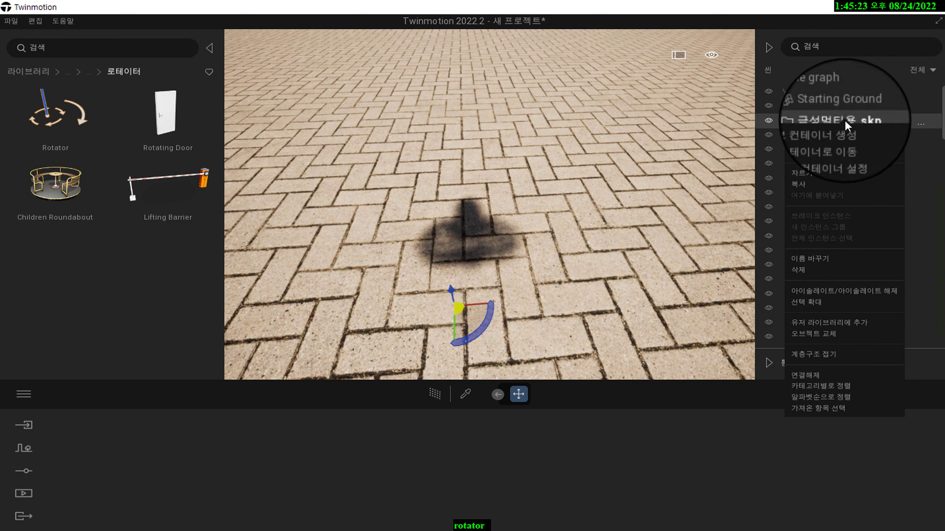
{"action": "left_click", "coordinate": [825, 130]}
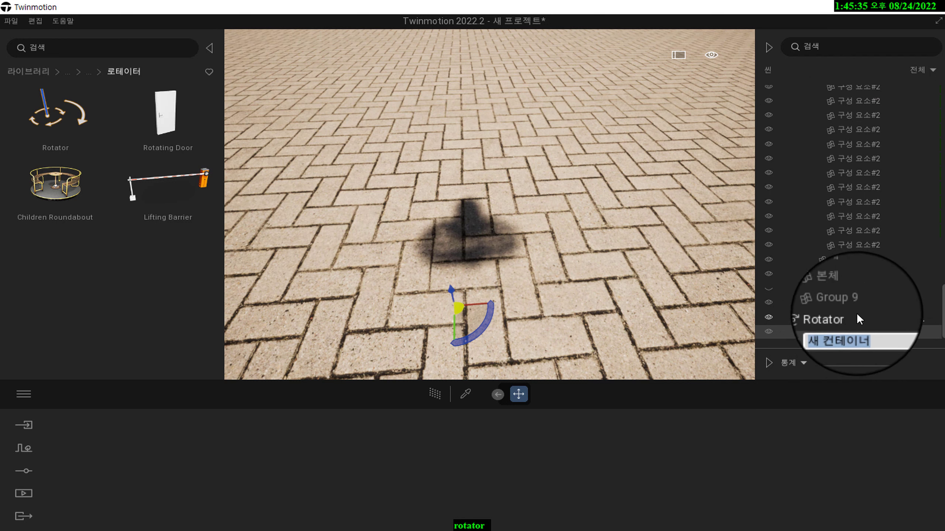
{"action": "left_click", "coordinate": [864, 245]}
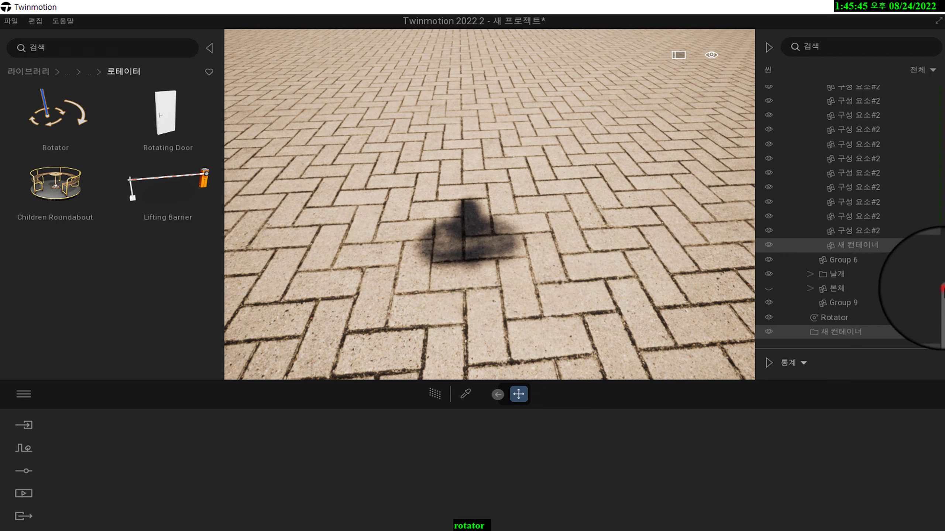
Step: Move everything inside Group 5, from Group 1 through the last item, into the 새 컨테이너 folder and collapse that folder
{"action": "left_click_drag", "start_coordinate": [943, 289], "coordinate": [944, 77]}
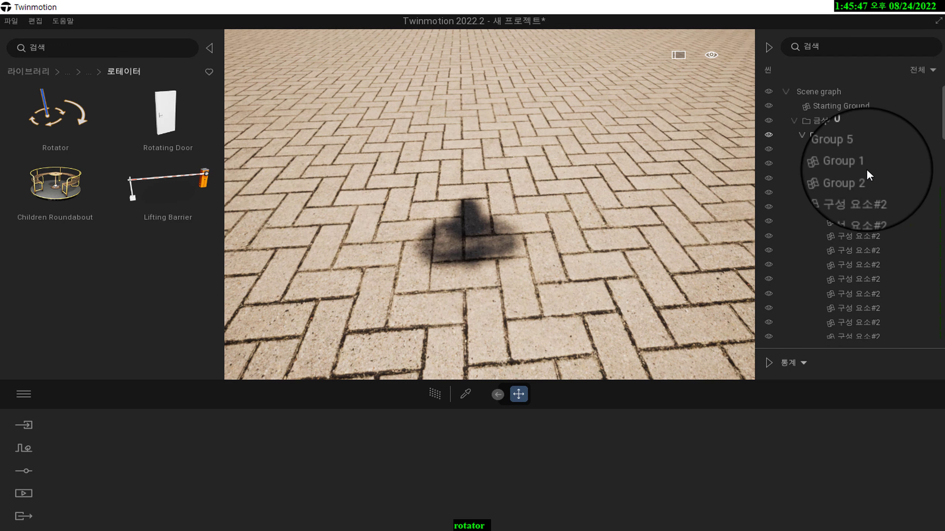
{"action": "left_click", "coordinate": [841, 167]}
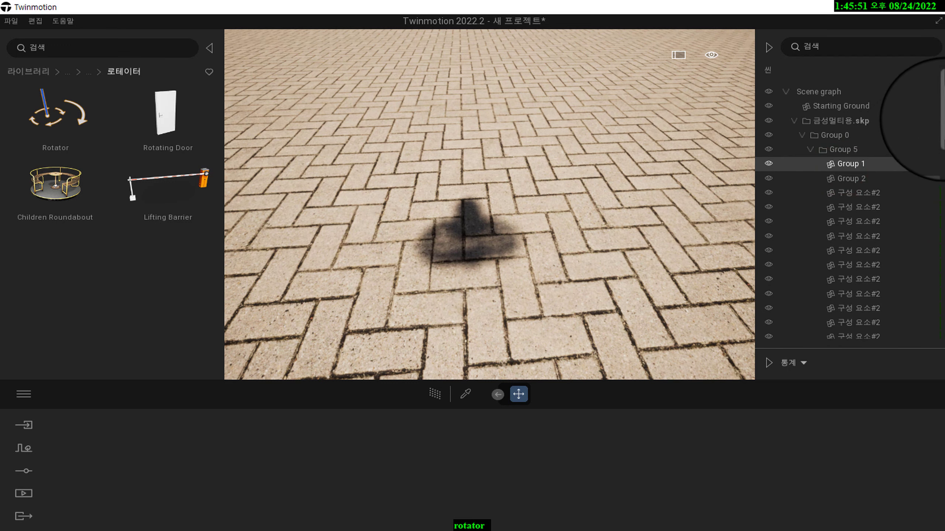
{"action": "scroll", "coordinate": [939, 112], "scroll_direction": "down", "scroll_amount": 5}
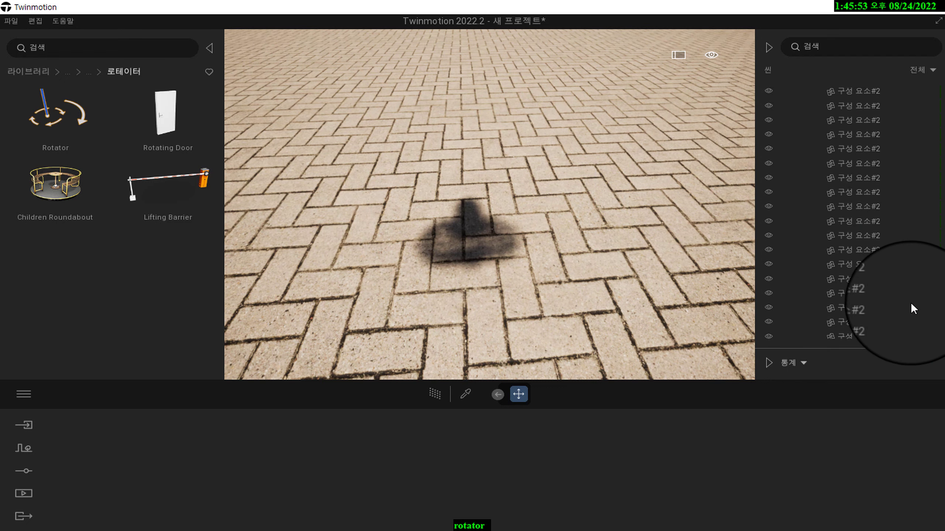
{"action": "scroll", "coordinate": [910, 309], "scroll_direction": "down", "scroll_amount": 3}
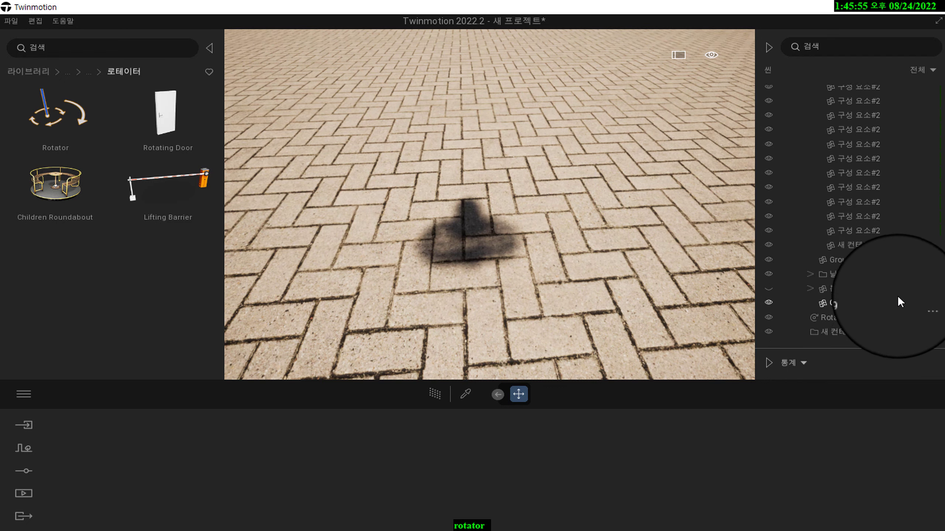
{"action": "left_click", "coordinate": [864, 243]}
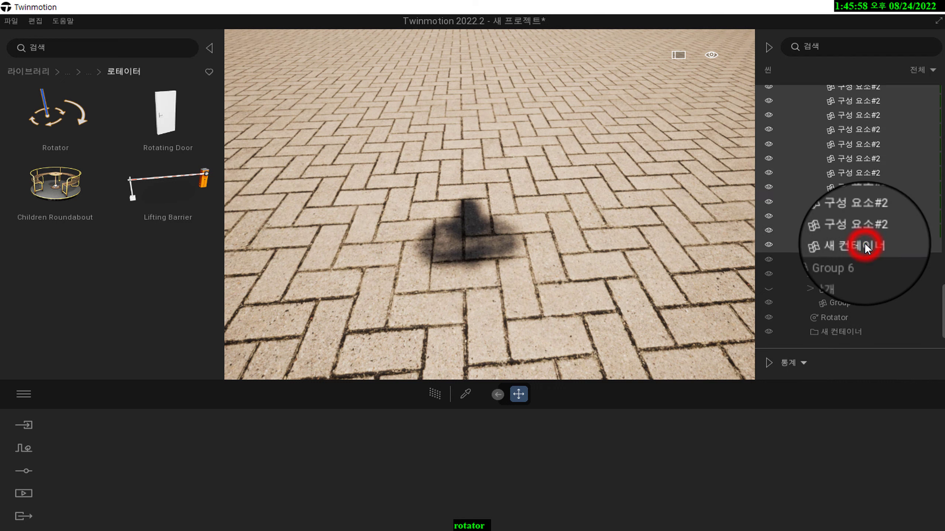
{"action": "left_click", "coordinate": [841, 242]}
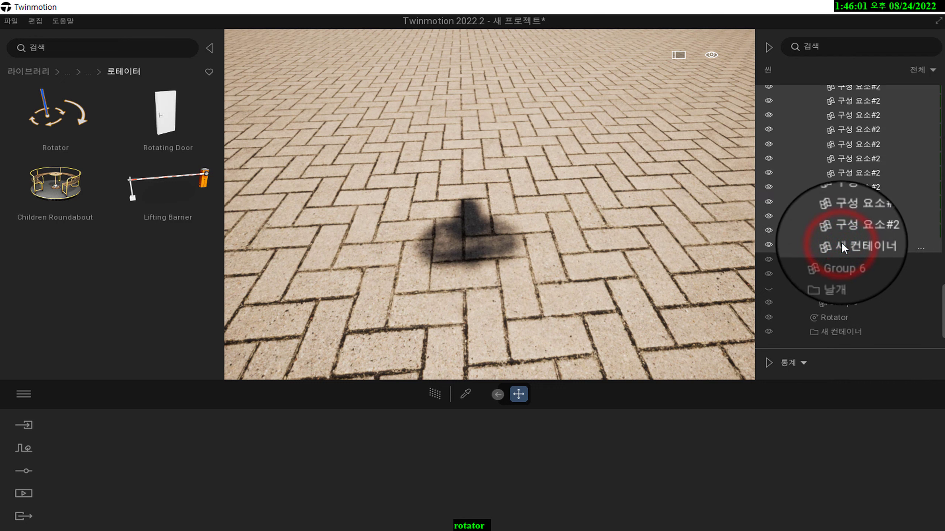
{"action": "left_click_drag", "start_coordinate": [842, 242], "coordinate": [815, 330]}
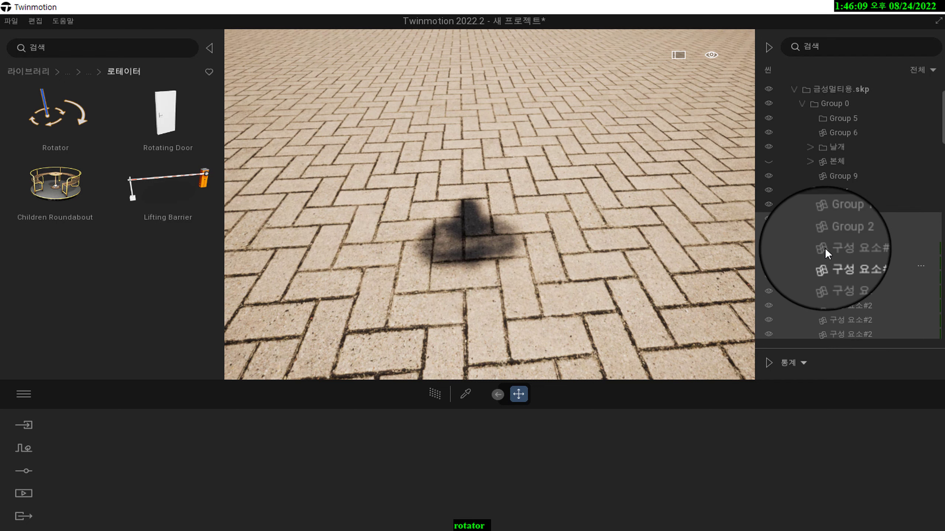
{"action": "left_click", "coordinate": [802, 203]}
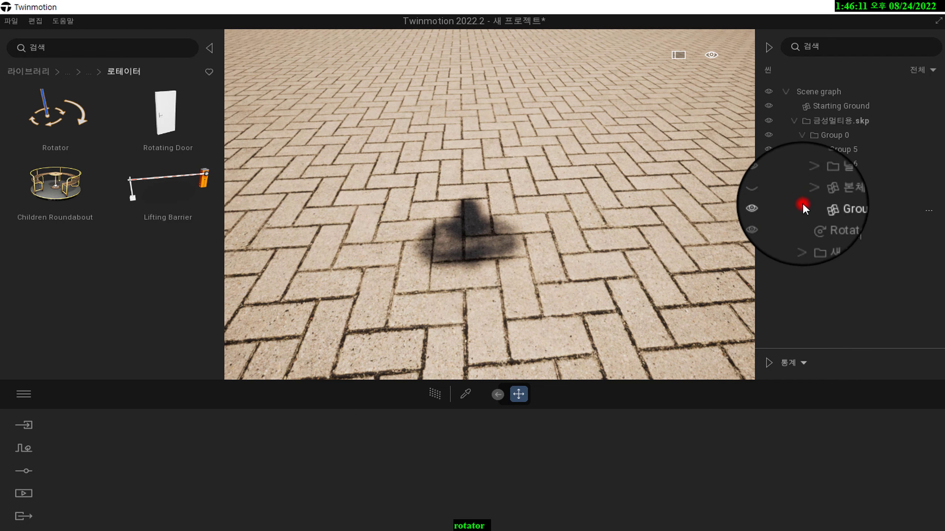
Step: Move Group 6 and Group 9 from Group 0 into the 새 컨테이너 folder and collapse the folder
{"action": "left_click", "coordinate": [841, 147]}
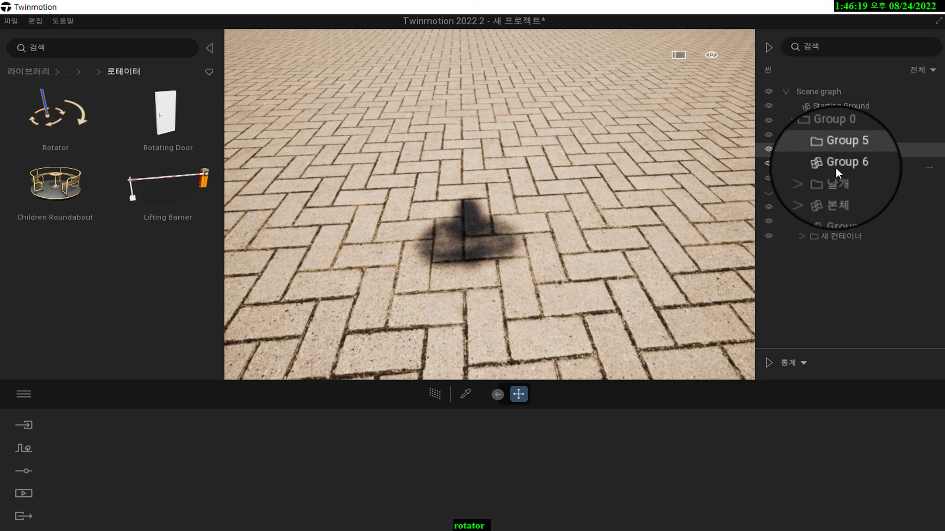
{"action": "left_click", "coordinate": [838, 163]}
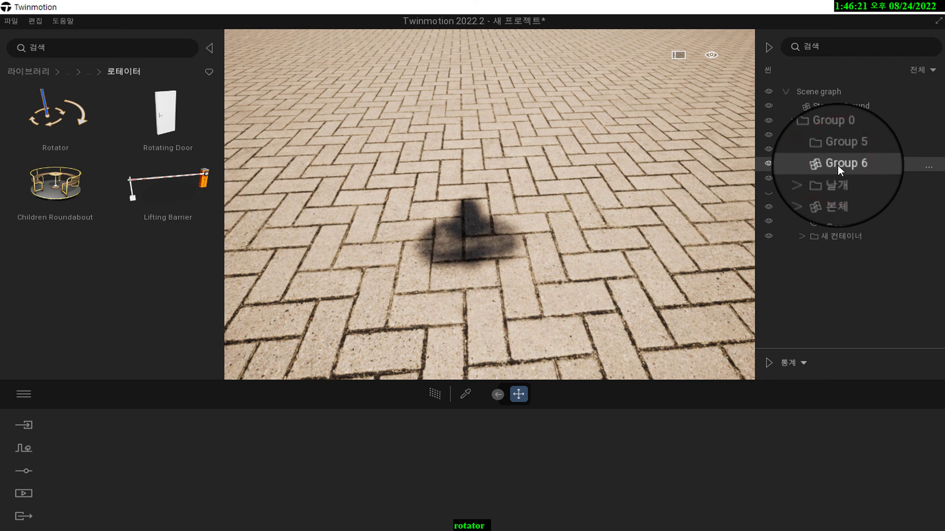
{"action": "left_click", "coordinate": [837, 165]}
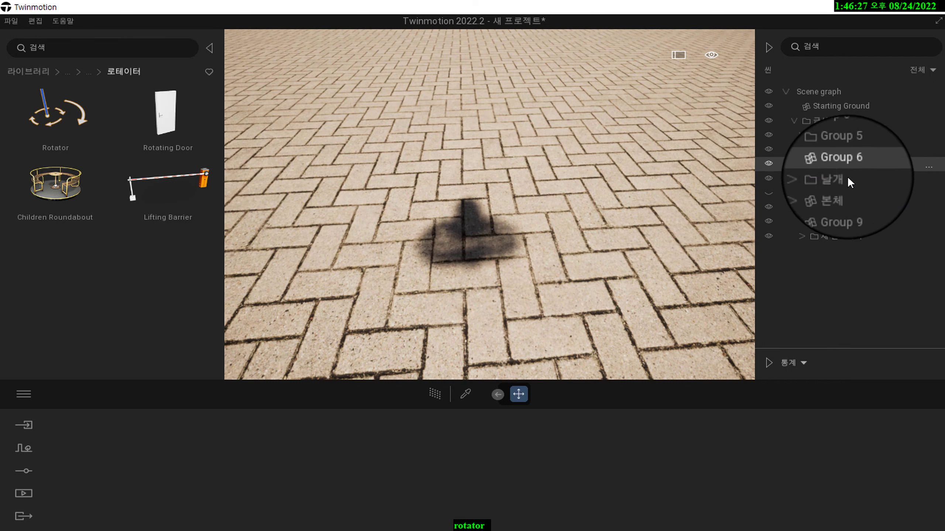
{"action": "left_click", "coordinate": [831, 206]}
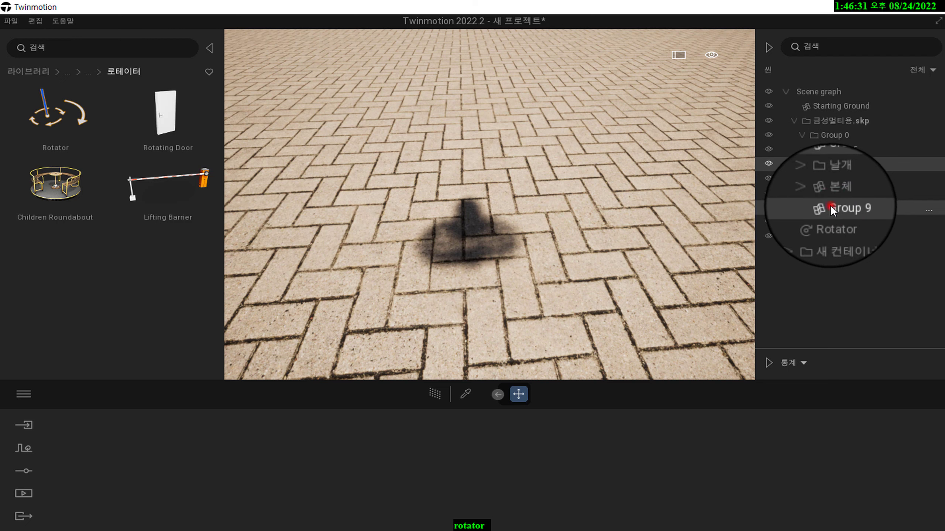
{"action": "left_click_drag", "start_coordinate": [829, 206], "coordinate": [814, 238]}
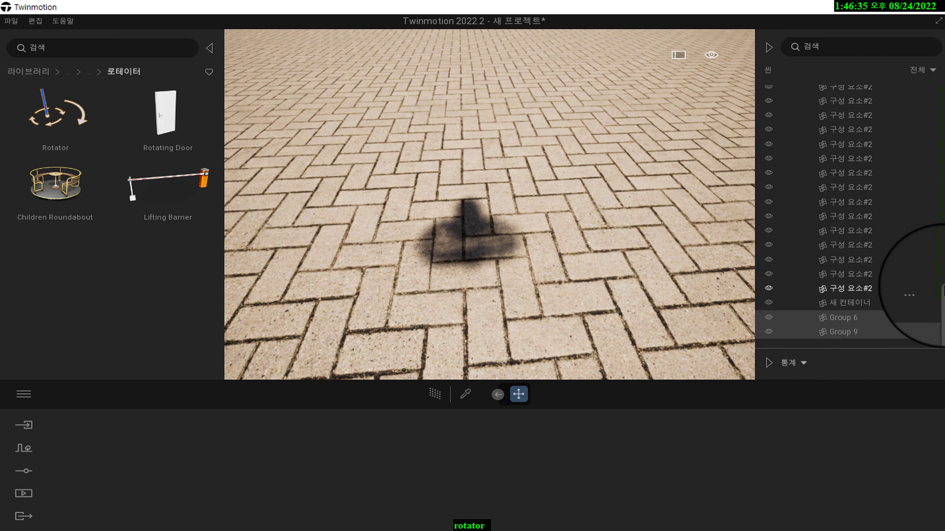
{"action": "mouse_move", "coordinate": [943, 289]}
{"action": "left_mouse_down"}
{"action": "mouse_move", "coordinate": [940, 75]}
{"action": "mouse_move", "coordinate": [936, 98]}
{"action": "left_mouse_up"}
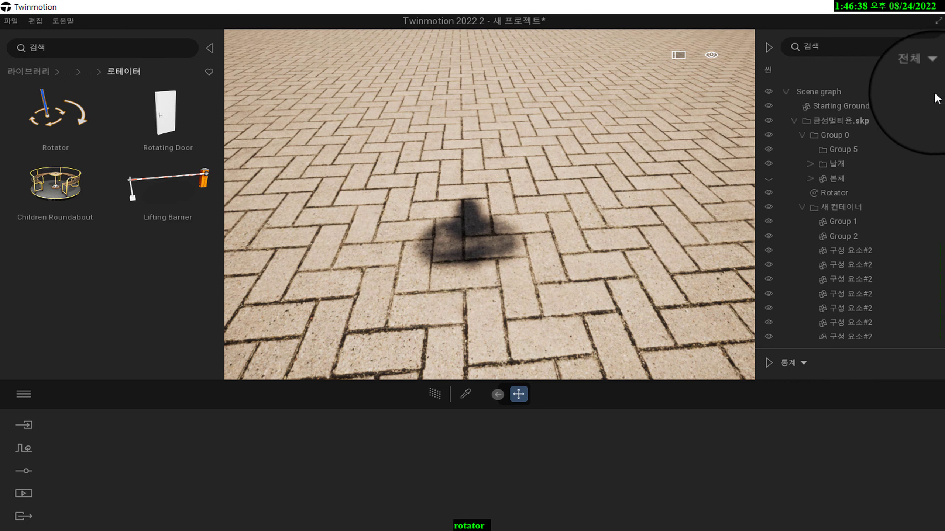
{"action": "left_click", "coordinate": [801, 207]}
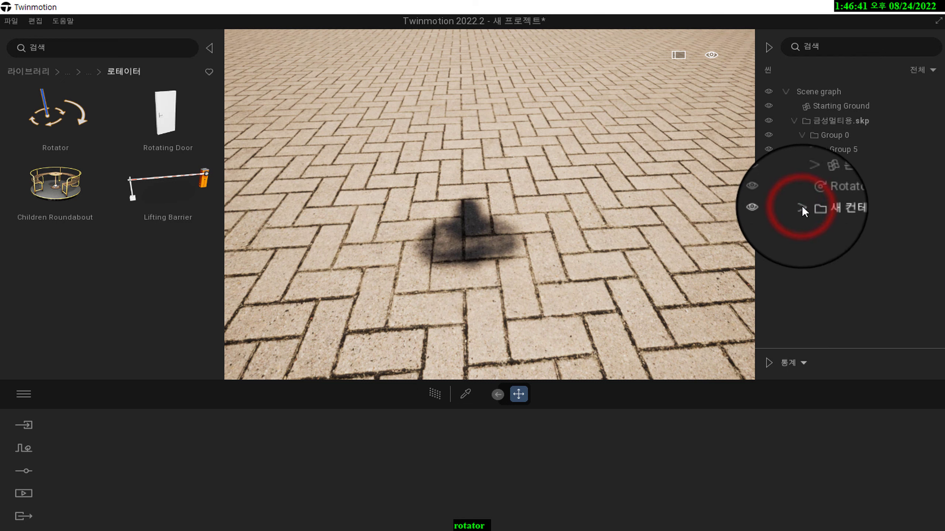
Step: Delete the Rotator from the scene graph and make the hidden 본체 group visible
{"action": "left_click", "coordinate": [830, 193]}
{"action": "right_click", "coordinate": [830, 190]}
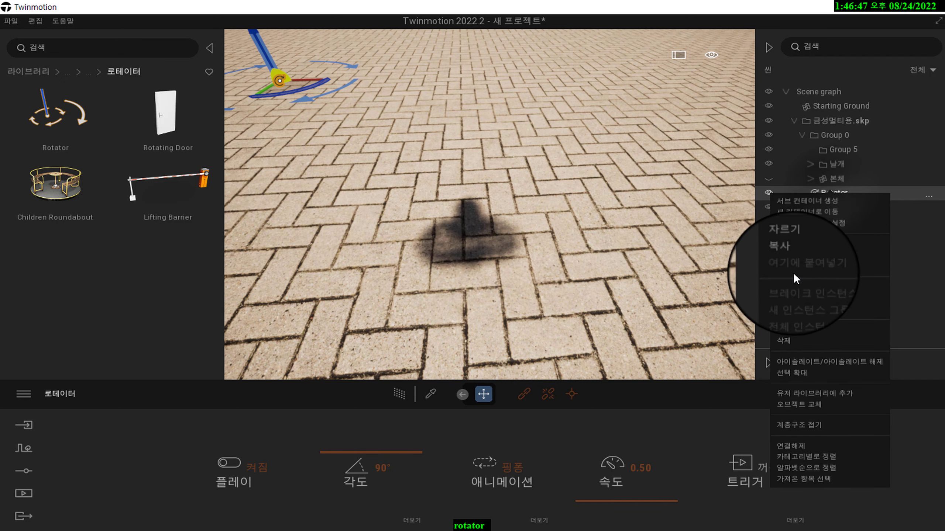
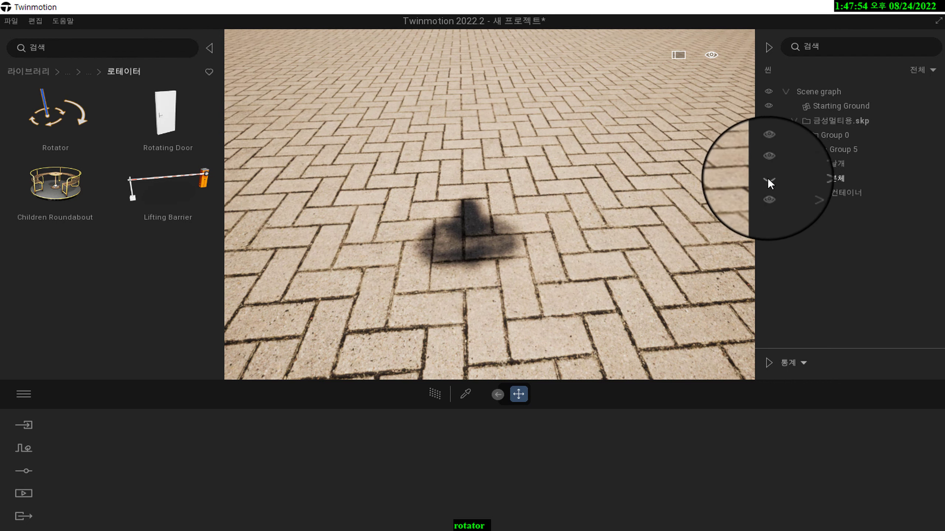
{"action": "left_click", "coordinate": [768, 179]}
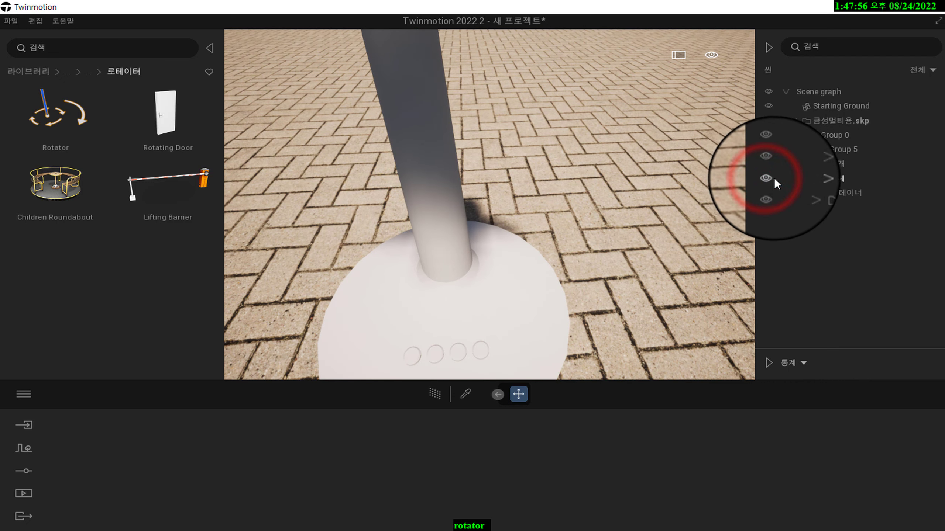
{"action": "left_click", "coordinate": [807, 164]}
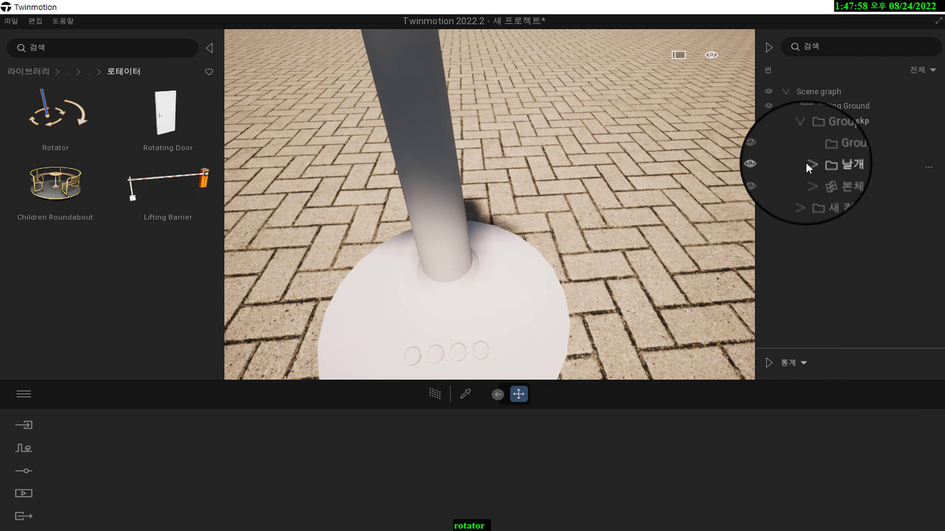
{"action": "left_click", "coordinate": [807, 162]}
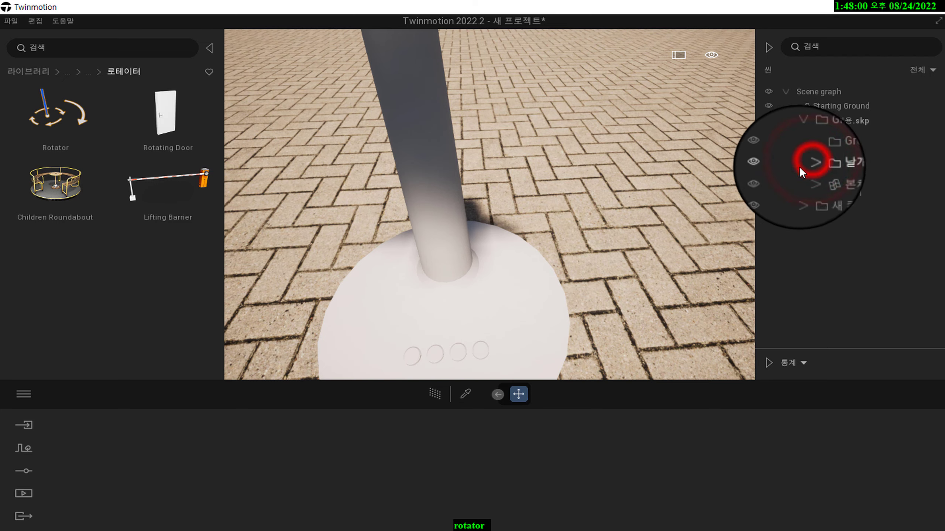
Step: Hide the 날개 folder in the scene graph and make it visible again
{"action": "left_click", "coordinate": [771, 163]}
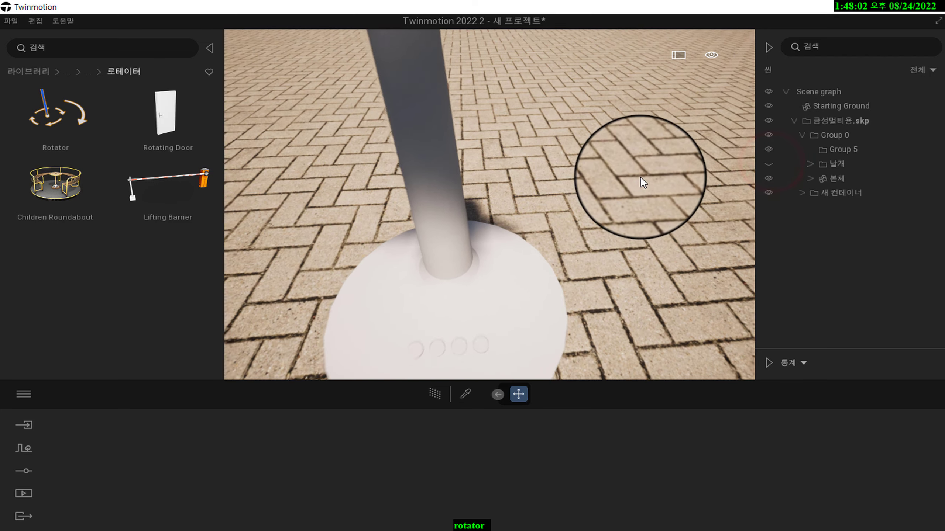
{"action": "scroll", "coordinate": [641, 174], "scroll_direction": "down", "scroll_amount": 5}
{"action": "scroll", "coordinate": [644, 172], "scroll_direction": "down", "scroll_amount": 5}
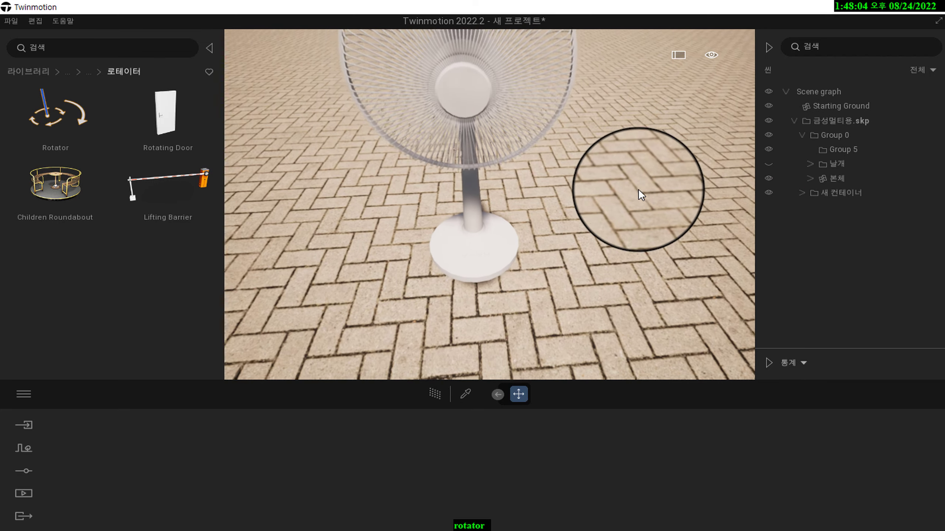
{"action": "left_click", "coordinate": [769, 164]}
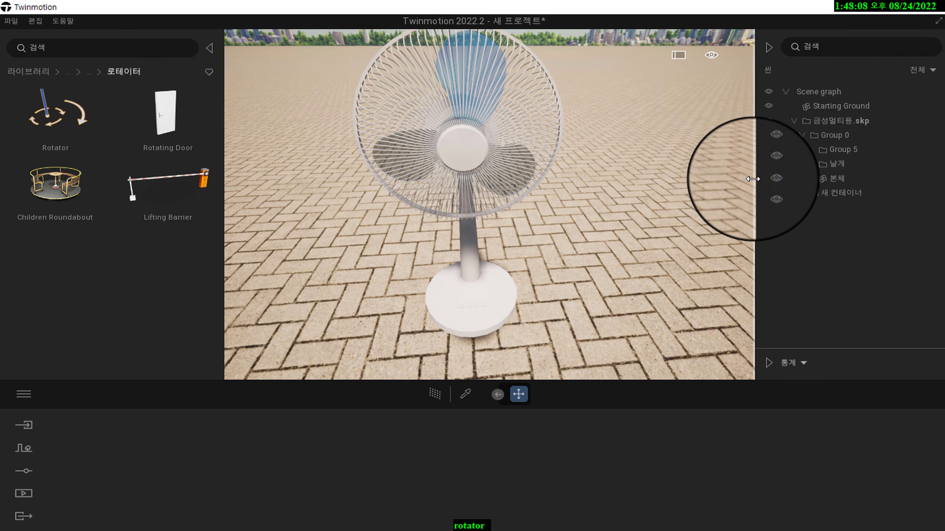
Step: Rename the 새 컨테이너 folder under 금성멀티용.skp as 회전부분
{"action": "left_click", "coordinate": [844, 195]}
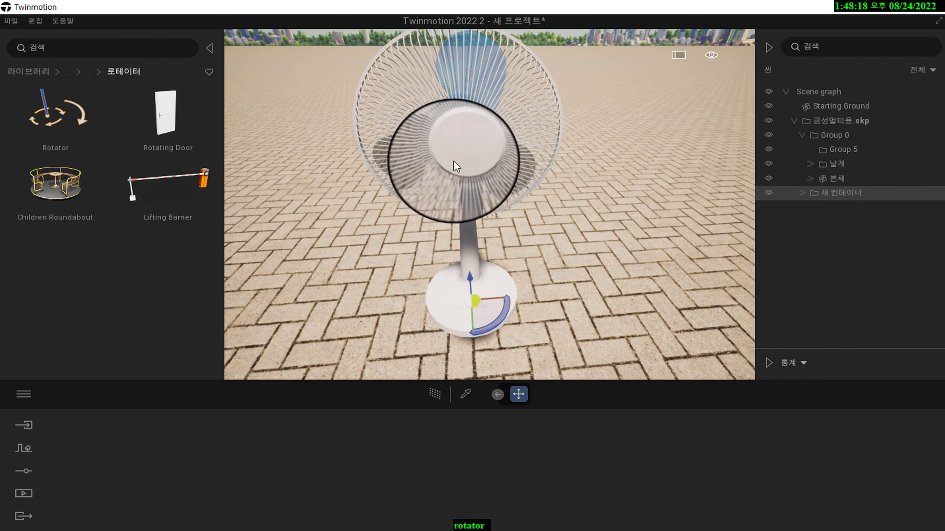
{"action": "right_click", "coordinate": [832, 194]}
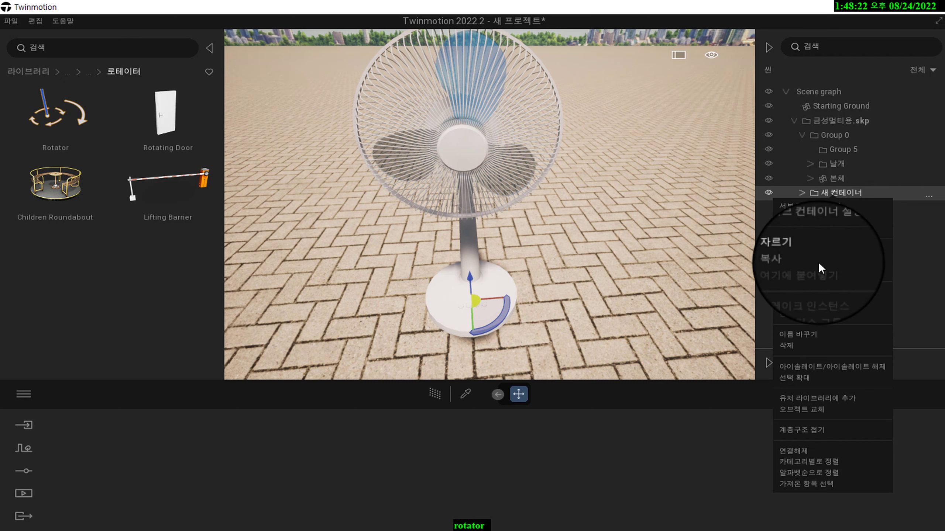
{"action": "left_click", "coordinate": [814, 331]}
{"action": "type", "text": "호"}
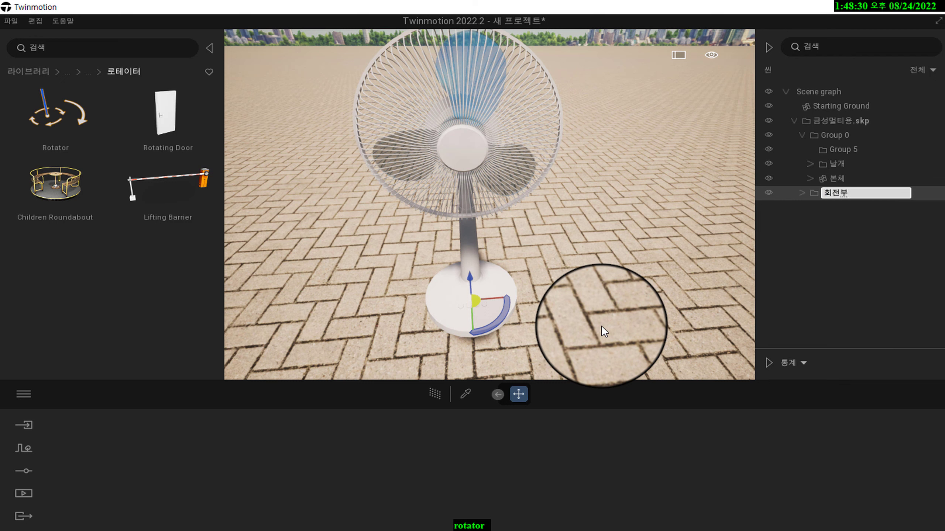
{"action": "type", "text": "전부분"}
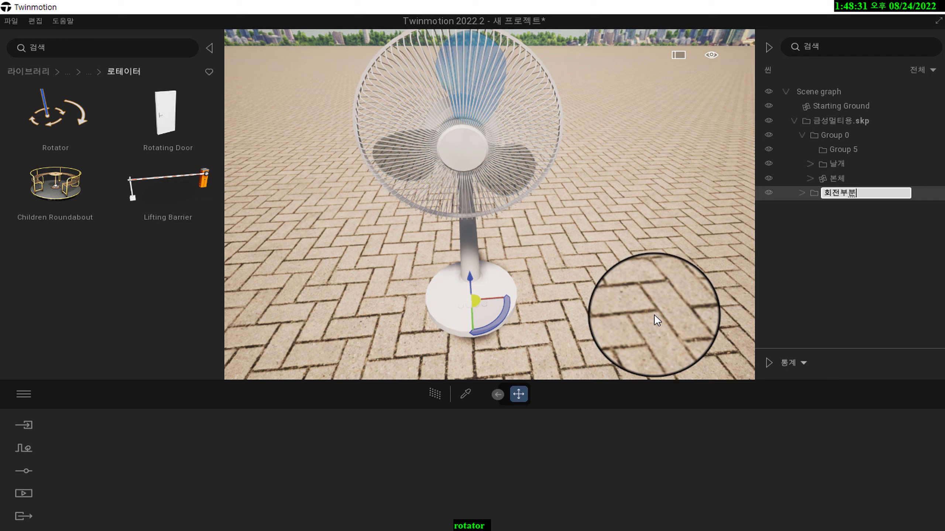
{"action": "left_click", "coordinate": [826, 323]}
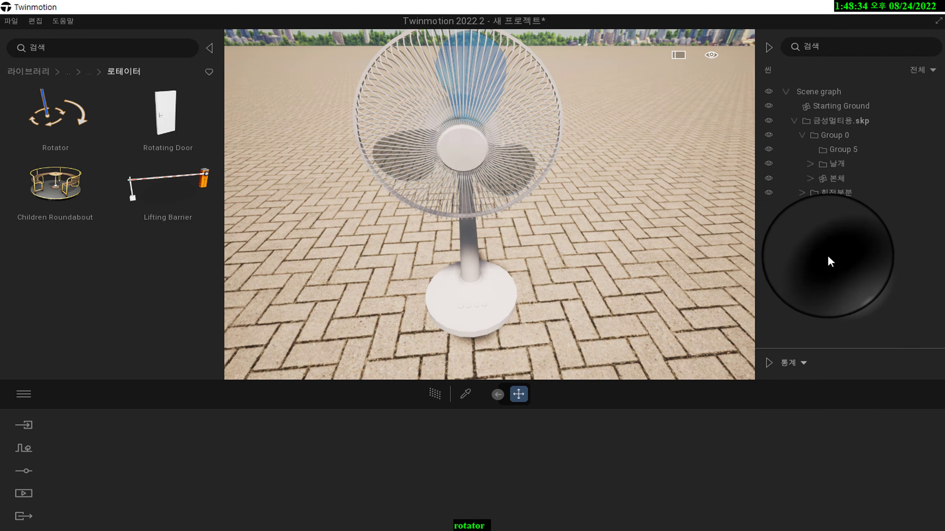
{"action": "right_click", "coordinate": [828, 255]}
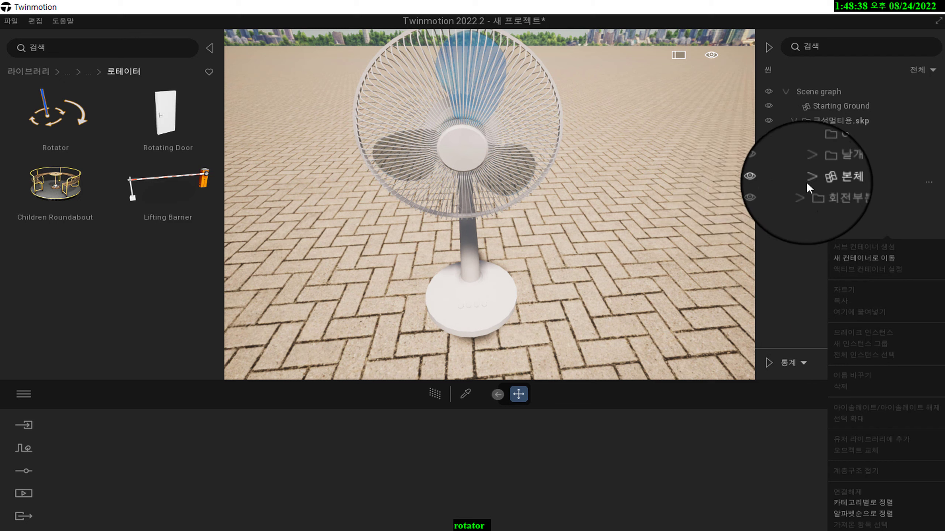
Step: Place a Rotator from the library on the centre of the fan's front hub
{"action": "left_click_drag", "start_coordinate": [50, 117], "coordinate": [465, 149]}
{"action": "right_click_drag", "start_coordinate": [552, 229], "coordinate": [503, 221]}
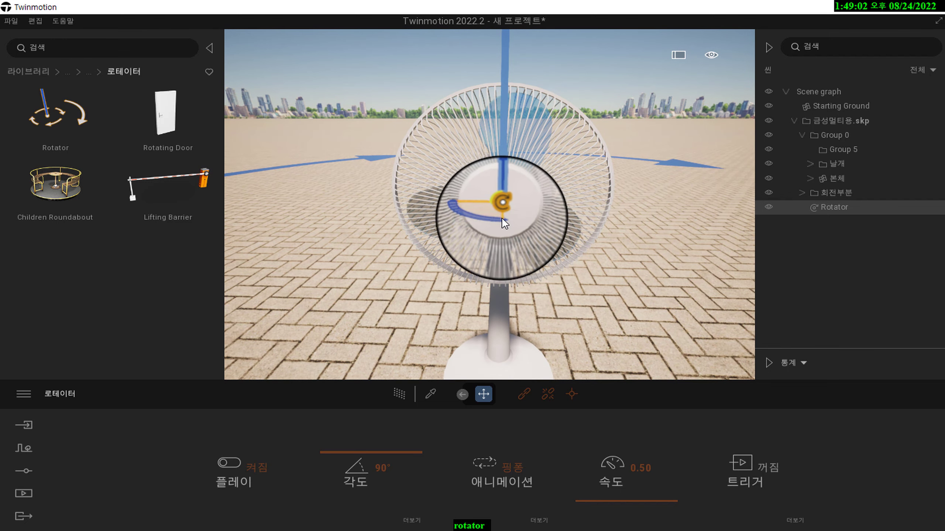
{"action": "left_click", "coordinate": [501, 220]}
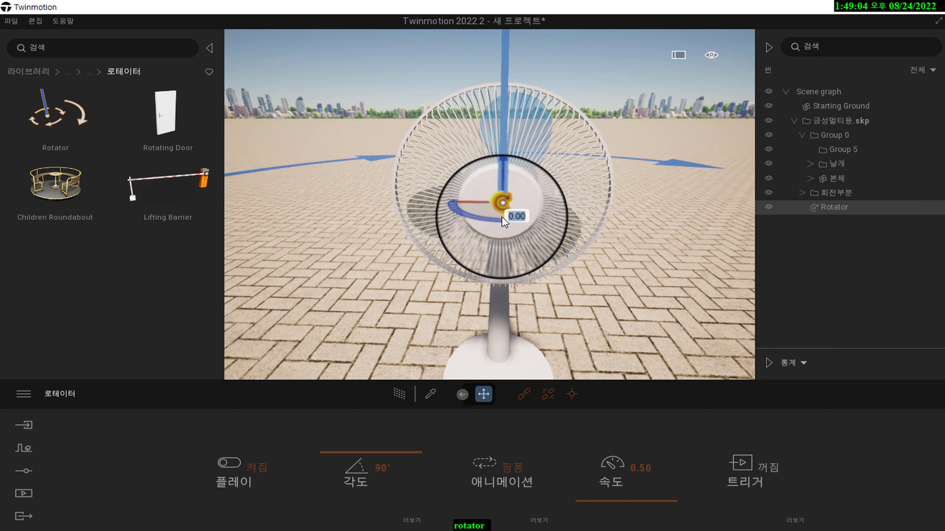
{"action": "left_click", "coordinate": [502, 218]}
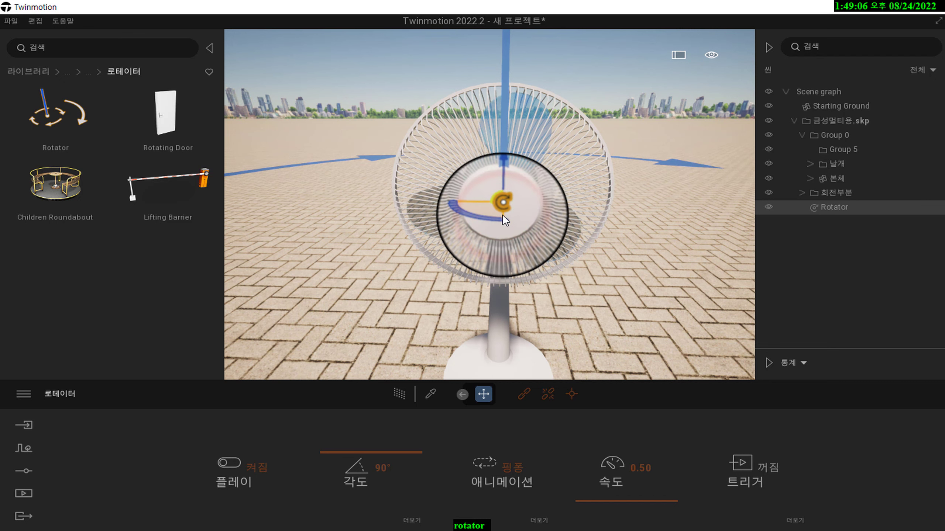
{"action": "scroll", "coordinate": [626, 238], "scroll_direction": "up", "scroll_amount": 5}
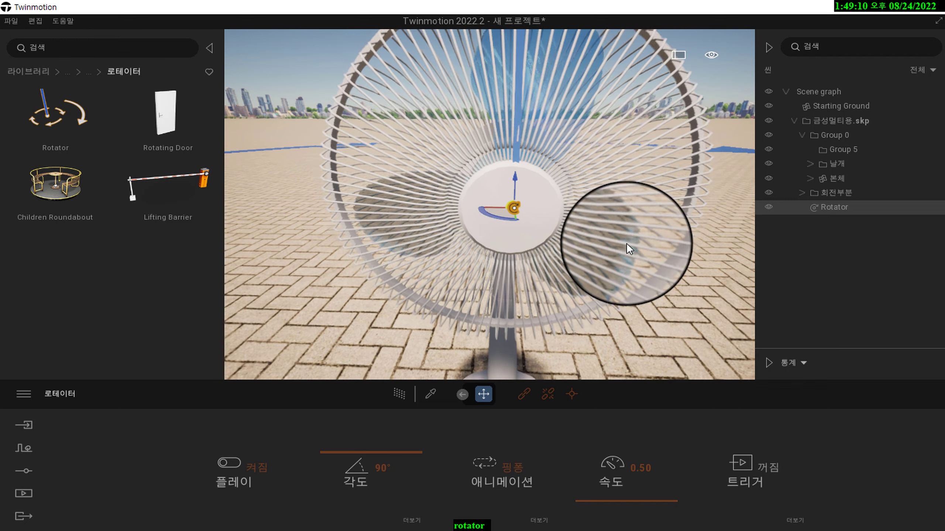
{"action": "scroll", "coordinate": [626, 245], "scroll_direction": "down", "scroll_amount": 2}
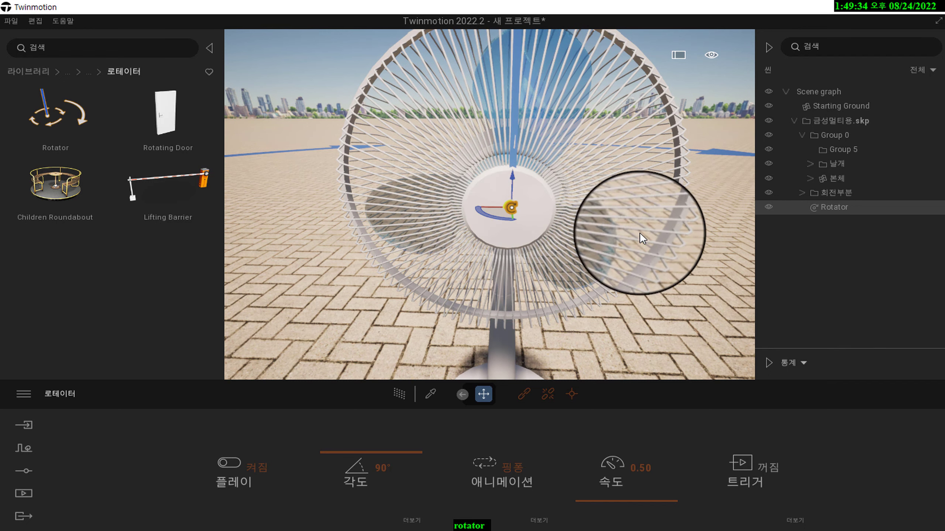
{"action": "right_click_drag", "start_coordinate": [667, 254], "coordinate": [664, 243]}
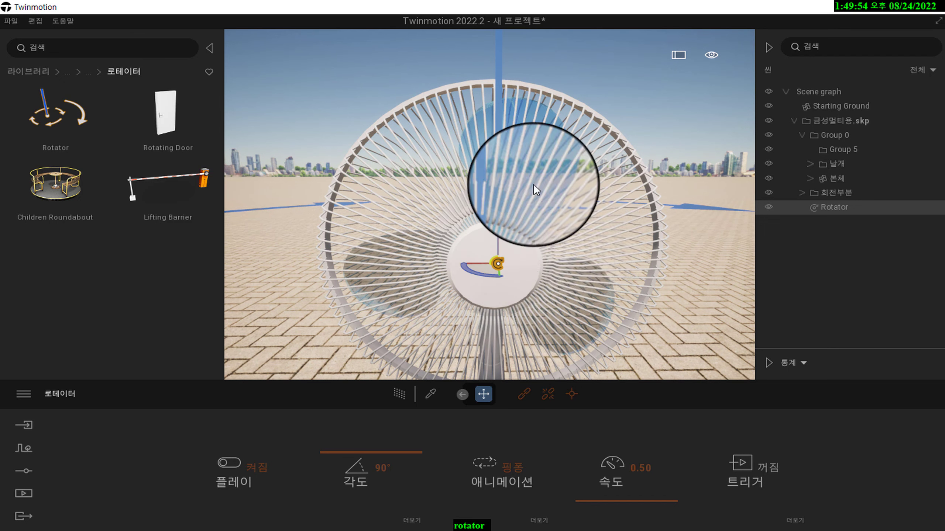
{"action": "left_click", "coordinate": [498, 269]}
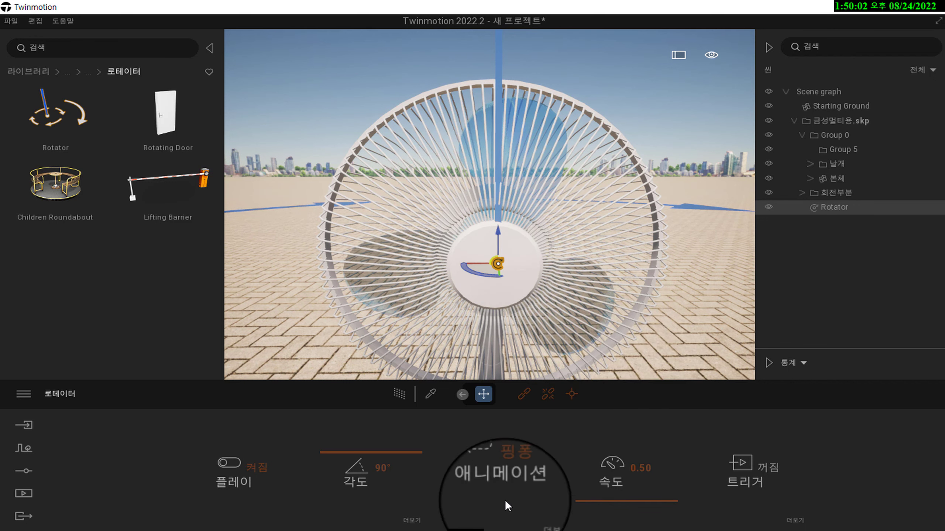
Step: Set the Rotator's rotation axis to Y
{"action": "left_click", "coordinate": [417, 522]}
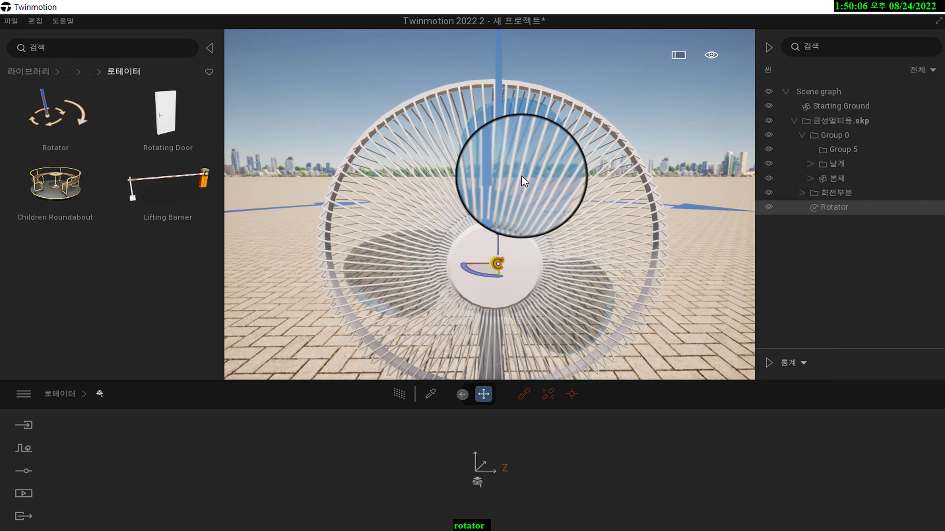
{"action": "left_click", "coordinate": [503, 470]}
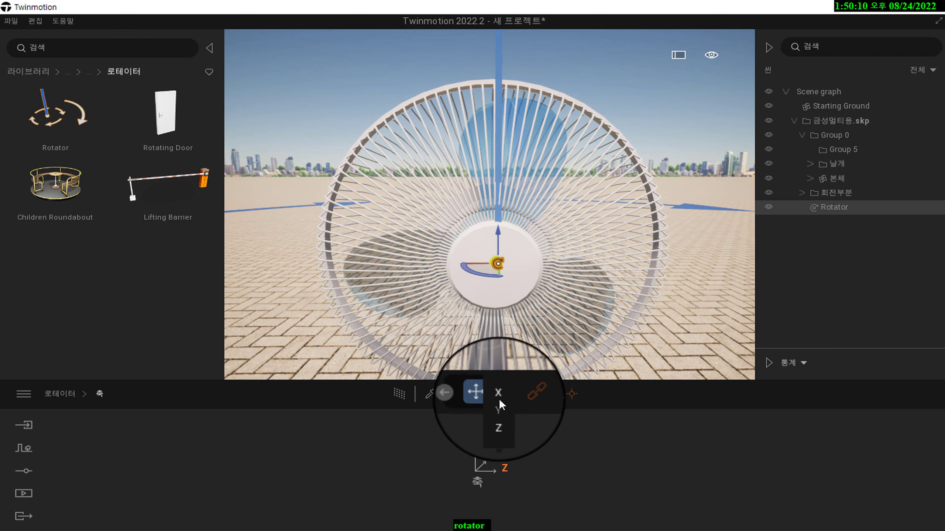
{"action": "left_click", "coordinate": [498, 409]}
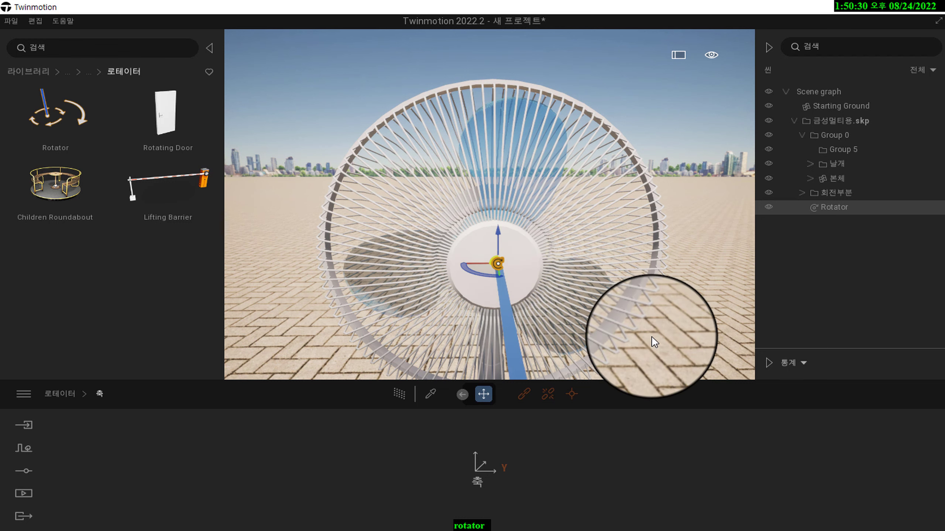
Step: Move the 날개 folder out of Group 0 and into the Rotator in the scene graph
{"action": "scroll", "coordinate": [662, 330], "scroll_direction": "down", "scroll_amount": 5}
{"action": "scroll", "coordinate": [662, 330], "scroll_direction": "down", "scroll_amount": 3}
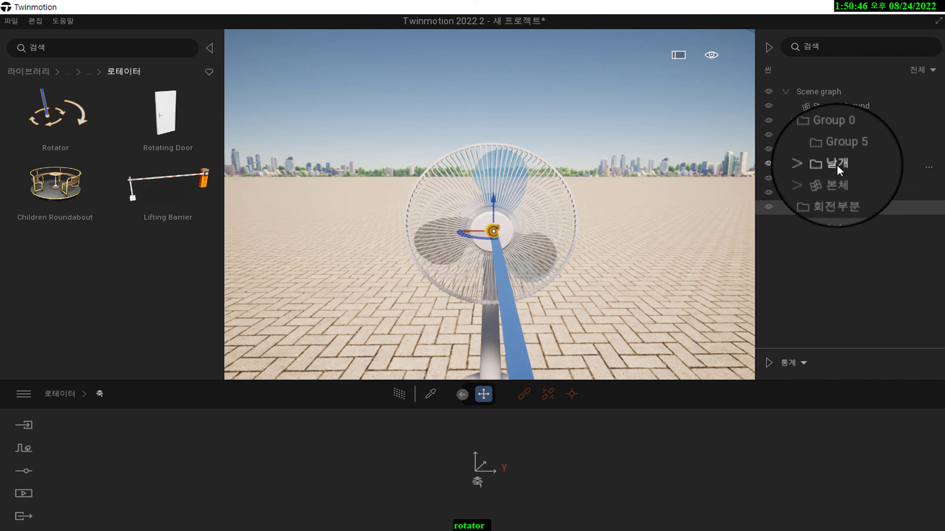
{"action": "left_click", "coordinate": [837, 163]}
{"action": "left_click_drag", "start_coordinate": [837, 163], "coordinate": [821, 205]}
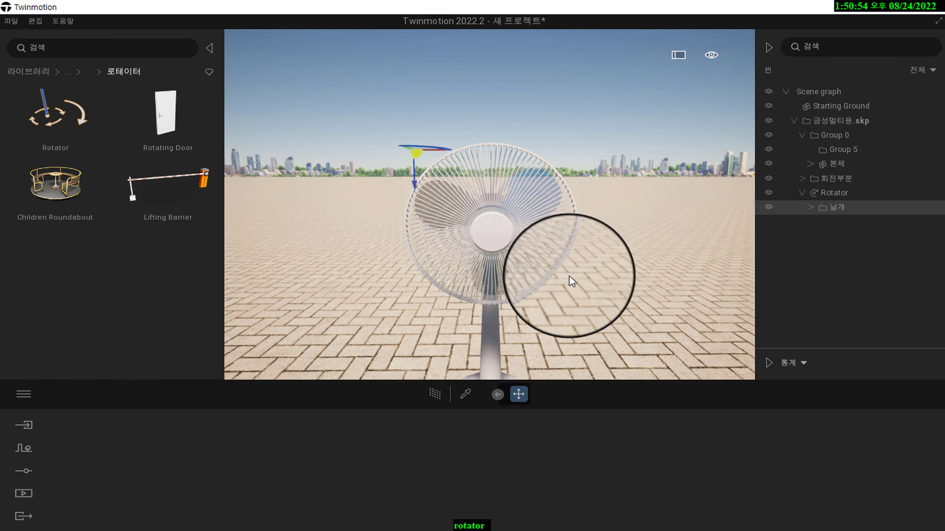
{"action": "scroll", "coordinate": [569, 274], "scroll_direction": "up", "scroll_amount": 1}
{"action": "scroll", "coordinate": [615, 275], "scroll_direction": "up", "scroll_amount": 1}
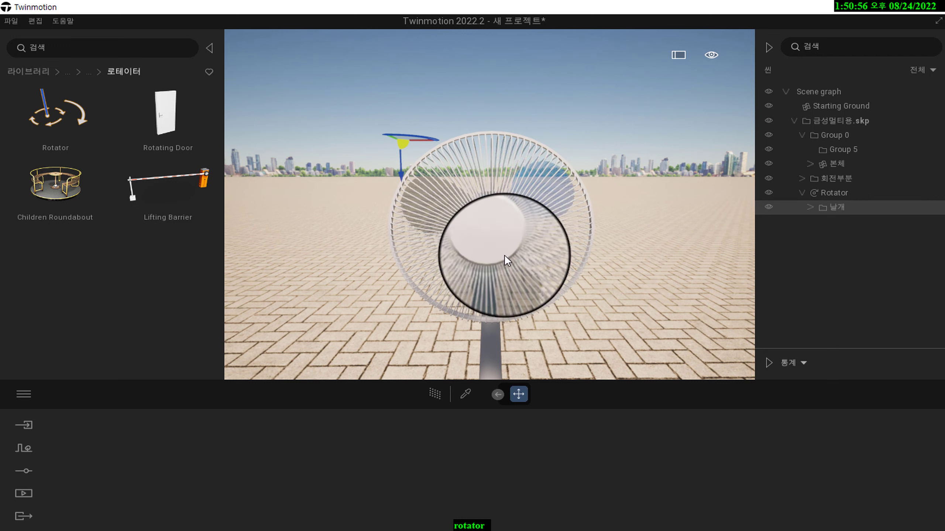
{"action": "scroll", "coordinate": [605, 274], "scroll_direction": "down", "scroll_amount": 1}
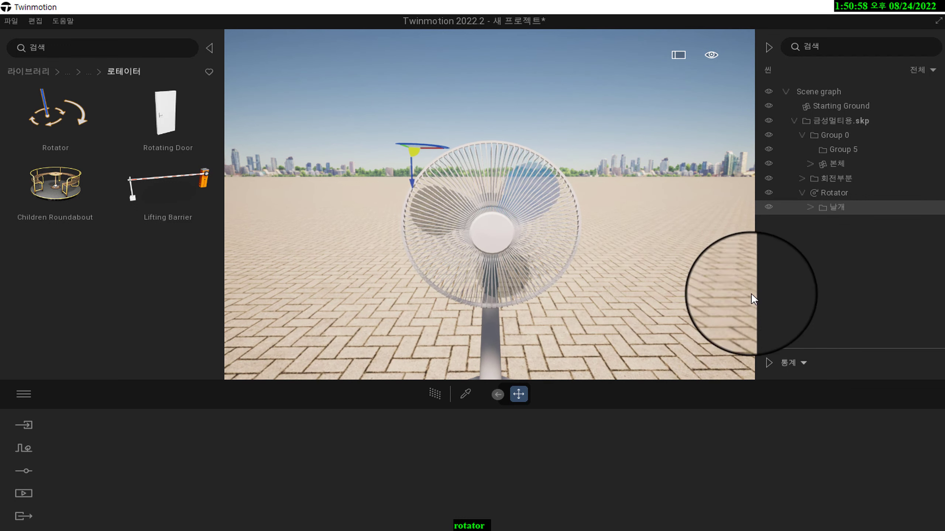
Step: Configure the Rotator's motion with an angle of -360°, the 루프 animation mode and a speed of 7.79
{"action": "left_click", "coordinate": [829, 193]}
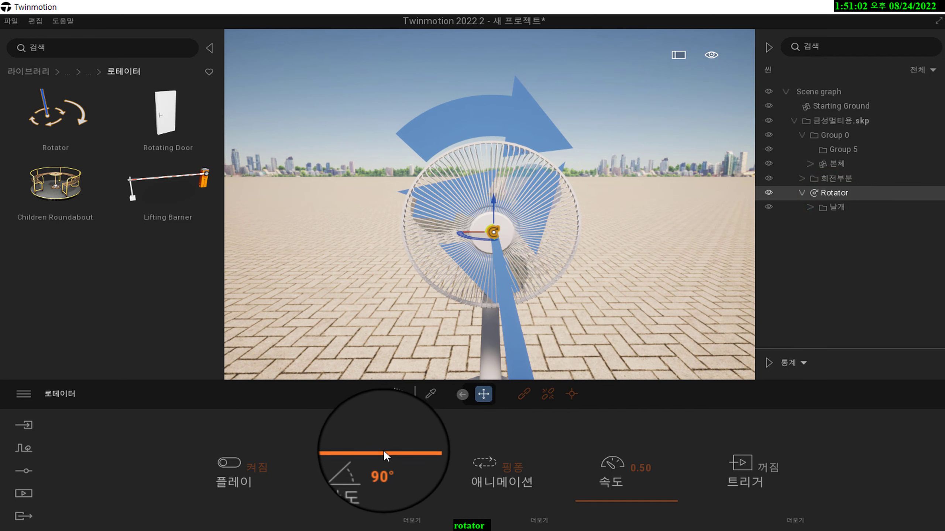
{"action": "left_click", "coordinate": [381, 452]}
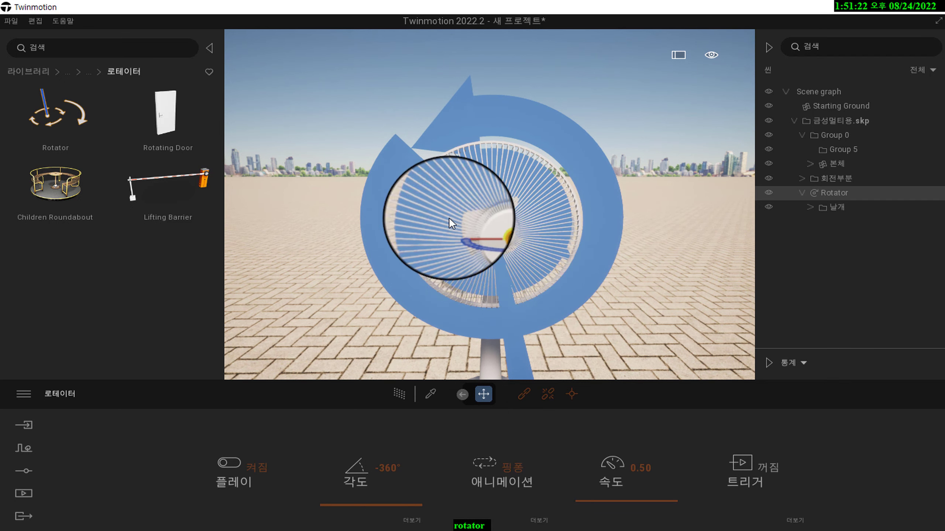
{"action": "left_click", "coordinate": [508, 463]}
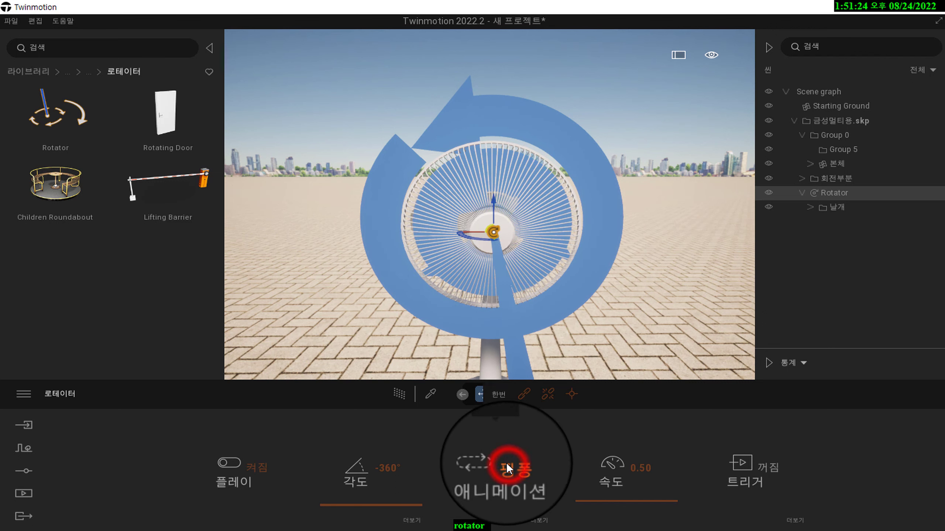
{"action": "left_click", "coordinate": [496, 418]}
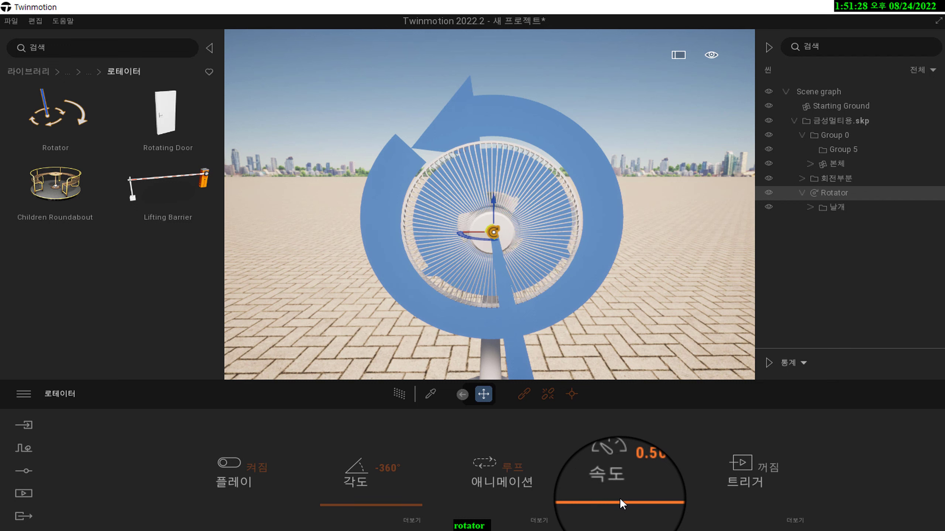
{"action": "left_click_drag", "start_coordinate": [620, 498], "coordinate": [627, 439]}
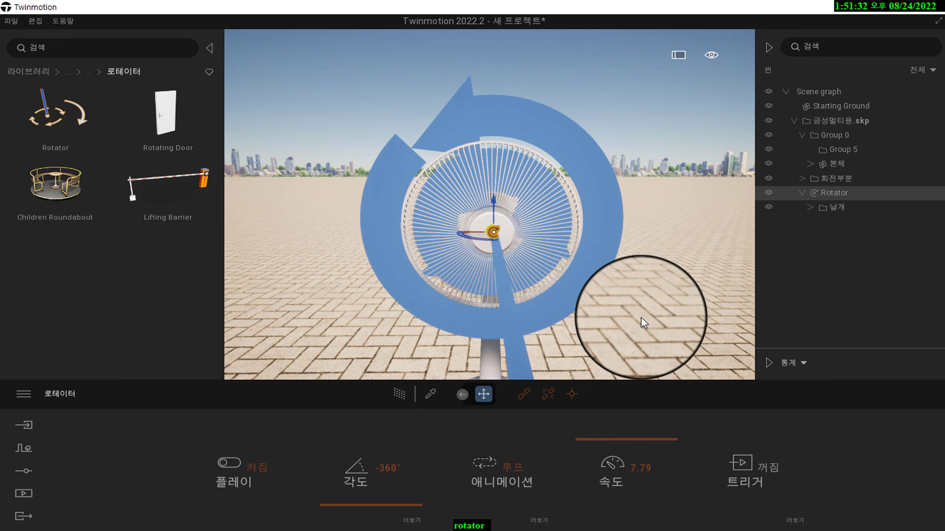
{"action": "left_click", "coordinate": [652, 301]}
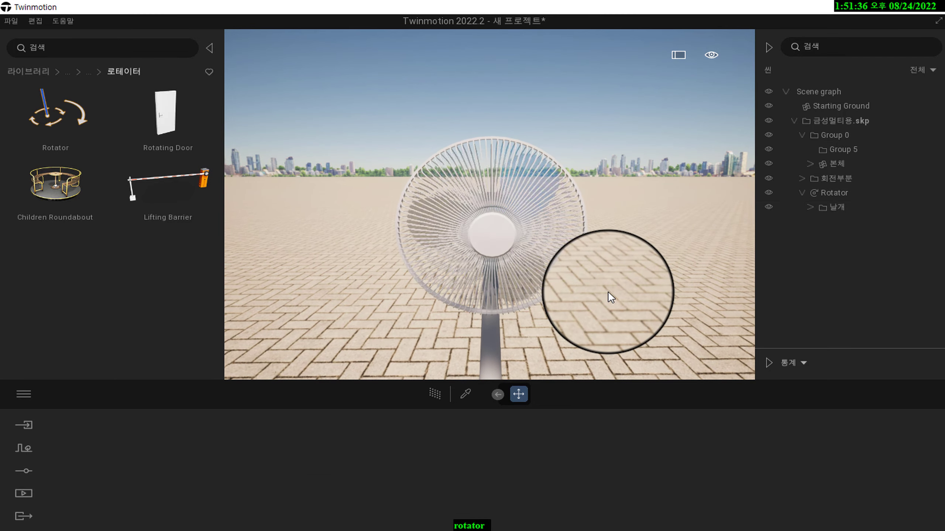
Step: Examine the fan blades' rotation inside the guard from nearer and farther views
{"action": "scroll", "coordinate": [620, 292], "scroll_direction": "up", "scroll_amount": 2}
{"action": "scroll", "coordinate": [611, 305], "scroll_direction": "up", "scroll_amount": 3}
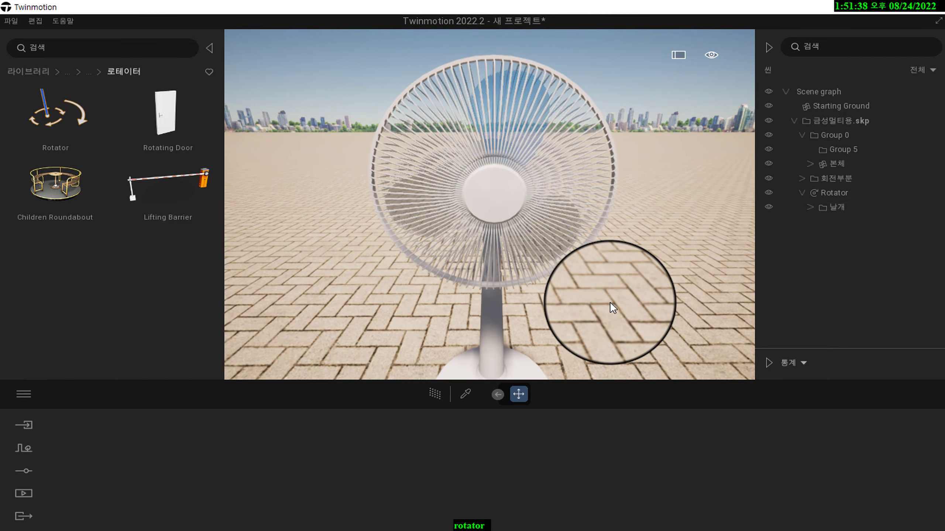
{"action": "scroll", "coordinate": [610, 302], "scroll_direction": "down", "scroll_amount": 5}
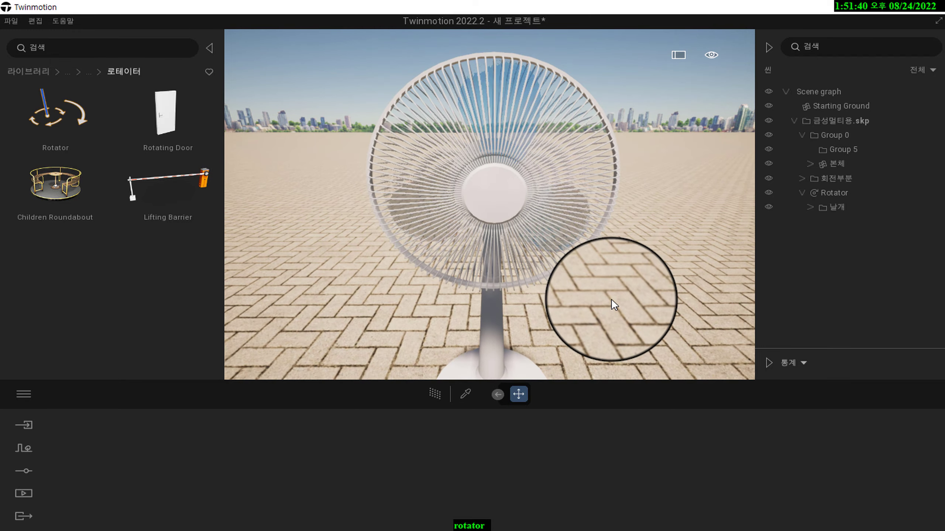
{"action": "scroll", "coordinate": [610, 300], "scroll_direction": "up", "scroll_amount": 1}
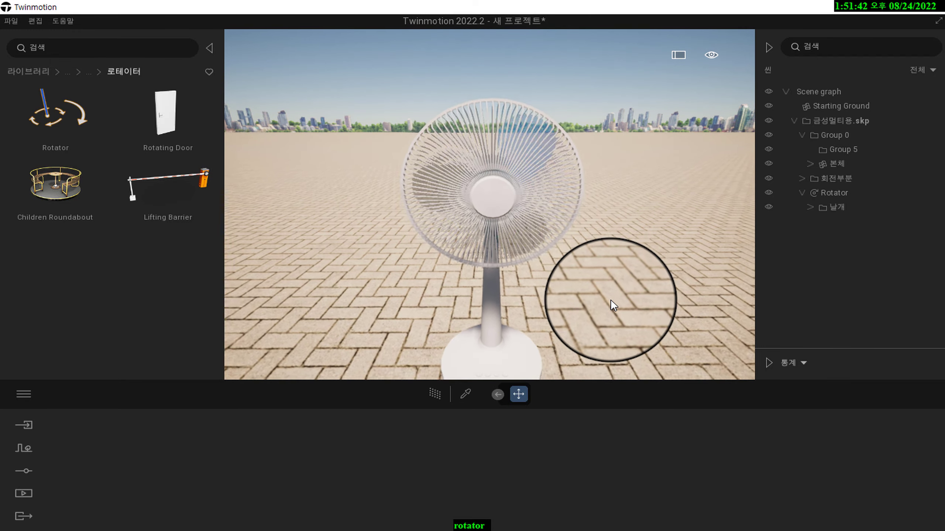
{"action": "scroll", "coordinate": [613, 301], "scroll_direction": "up", "scroll_amount": 3}
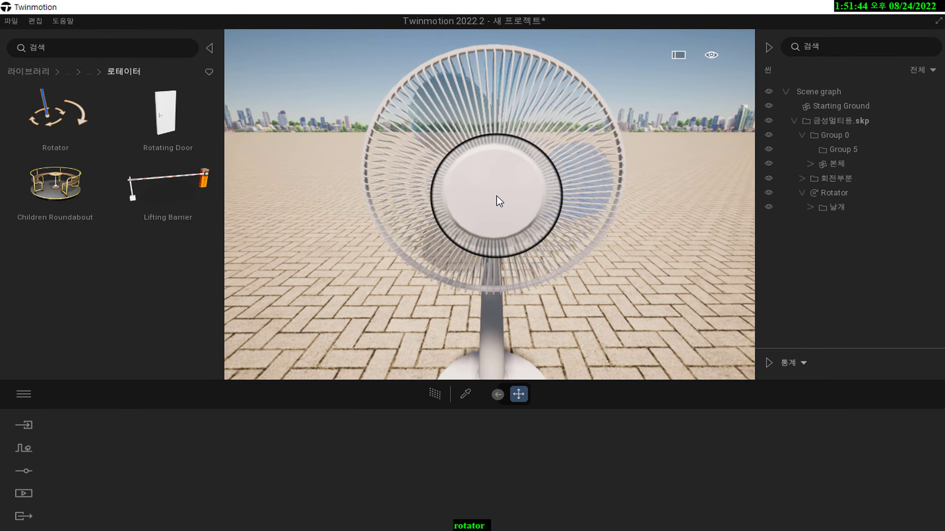
{"action": "scroll", "coordinate": [634, 283], "scroll_direction": "down", "scroll_amount": 2}
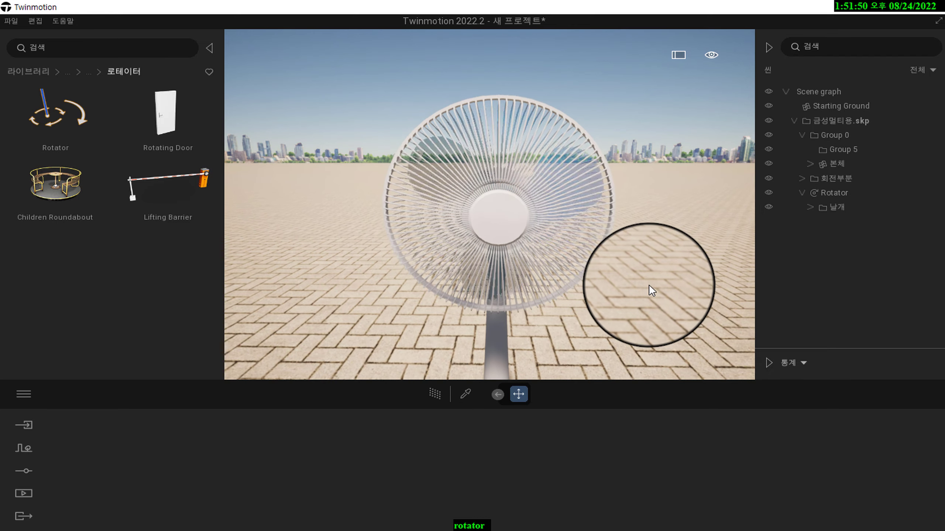
{"action": "scroll", "coordinate": [648, 284], "scroll_direction": "down", "scroll_amount": 2}
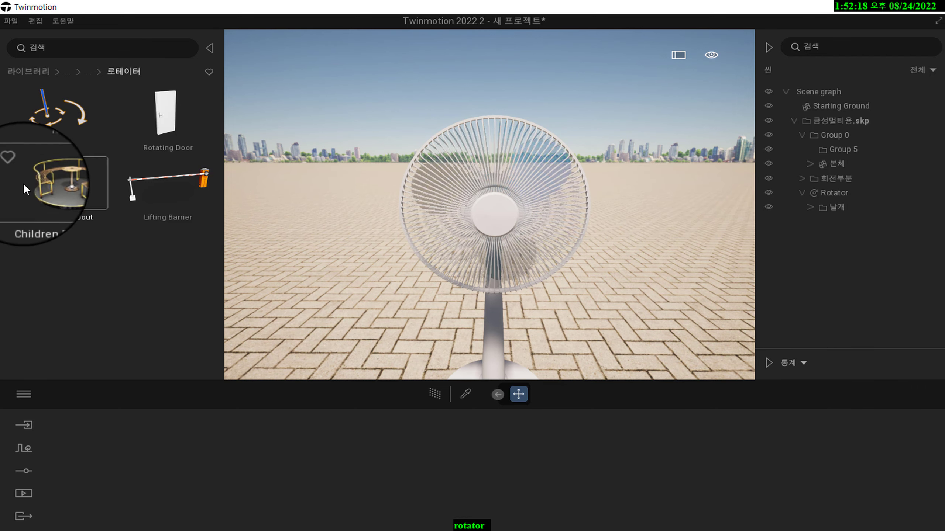
Step: Place a second Rotator from the library on the fan's base, at the foot of the stand
{"action": "left_click", "coordinate": [48, 116]}
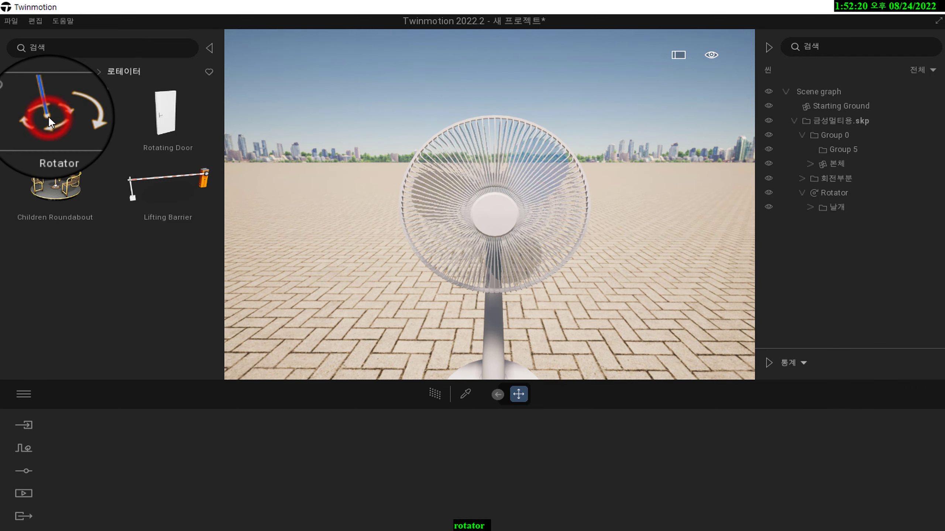
{"action": "left_click_drag", "start_coordinate": [49, 116], "coordinate": [494, 363]}
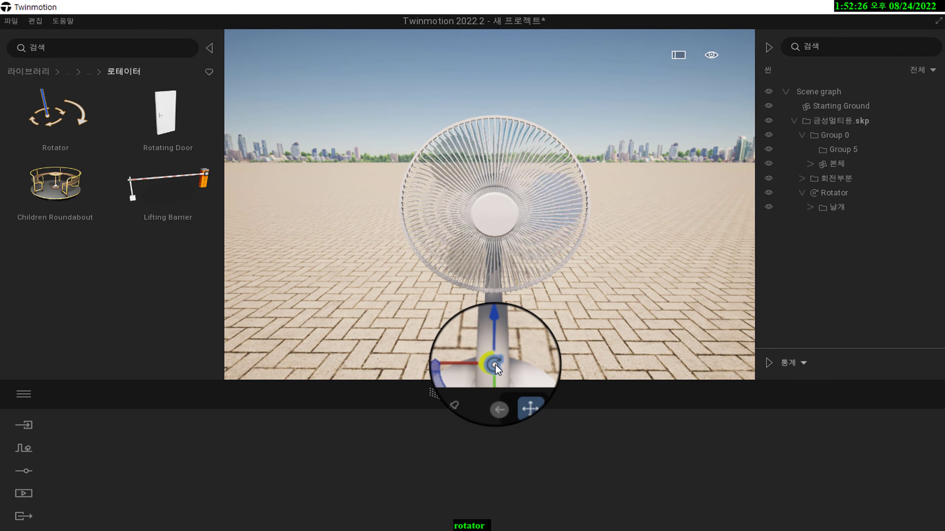
{"action": "left_click", "coordinate": [495, 363]}
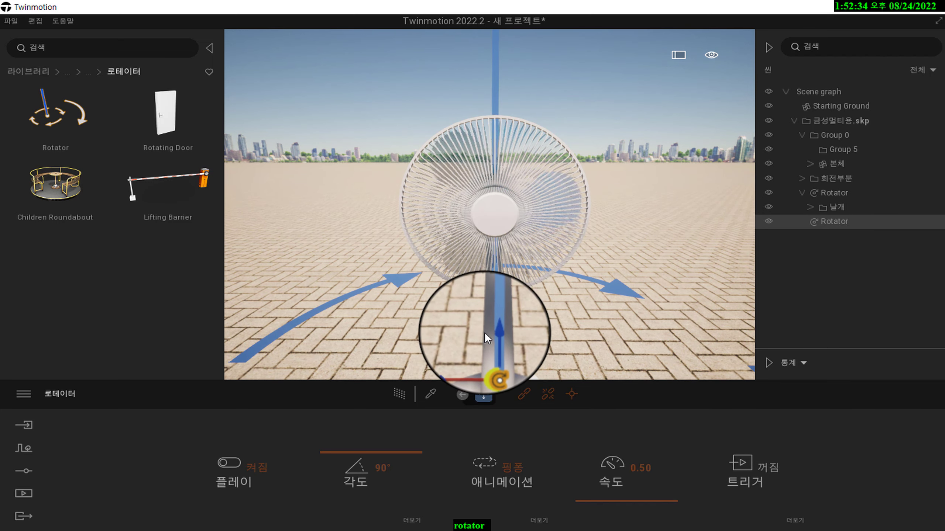
{"action": "left_click", "coordinate": [566, 345]}
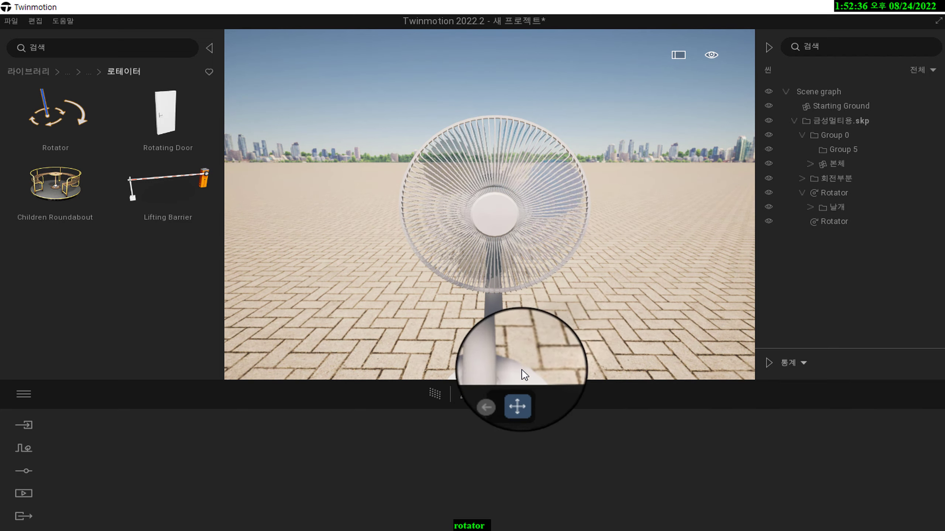
Step: Select the new Rotator at the stand's foot and switch the viewport to the top view
{"action": "left_click", "coordinate": [828, 221]}
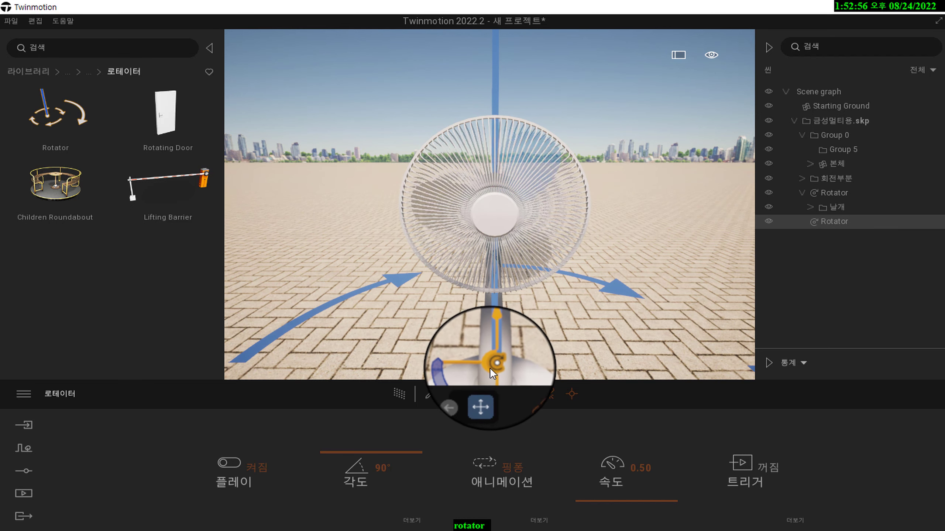
{"action": "left_click", "coordinate": [495, 358]}
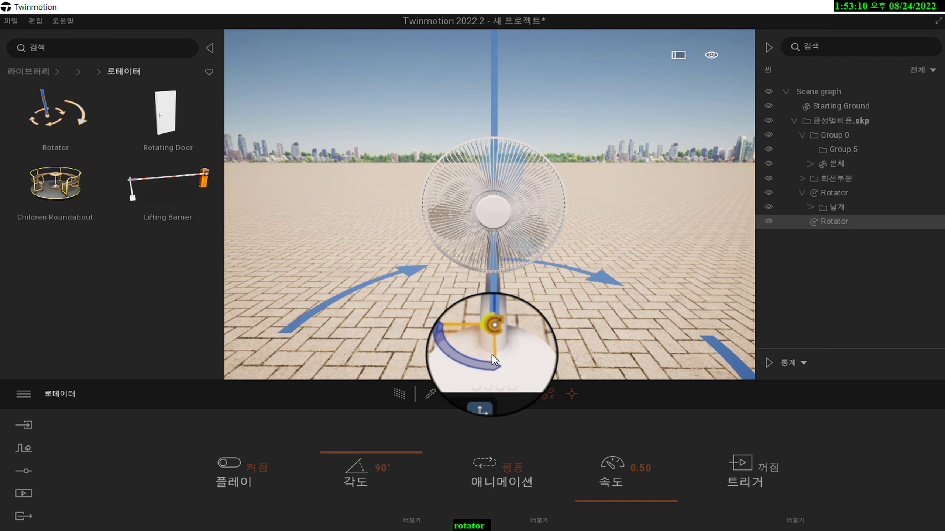
{"action": "left_click", "coordinate": [492, 357]}
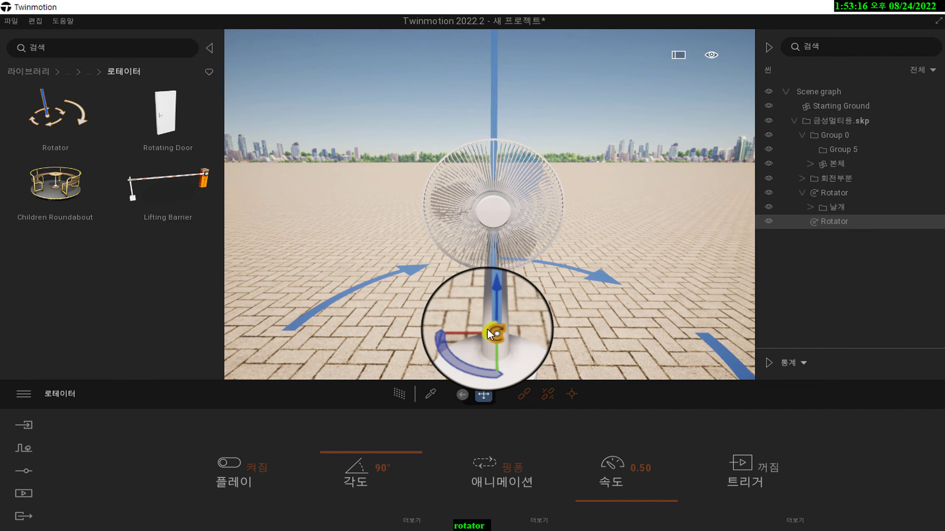
{"action": "left_click", "coordinate": [491, 358]}
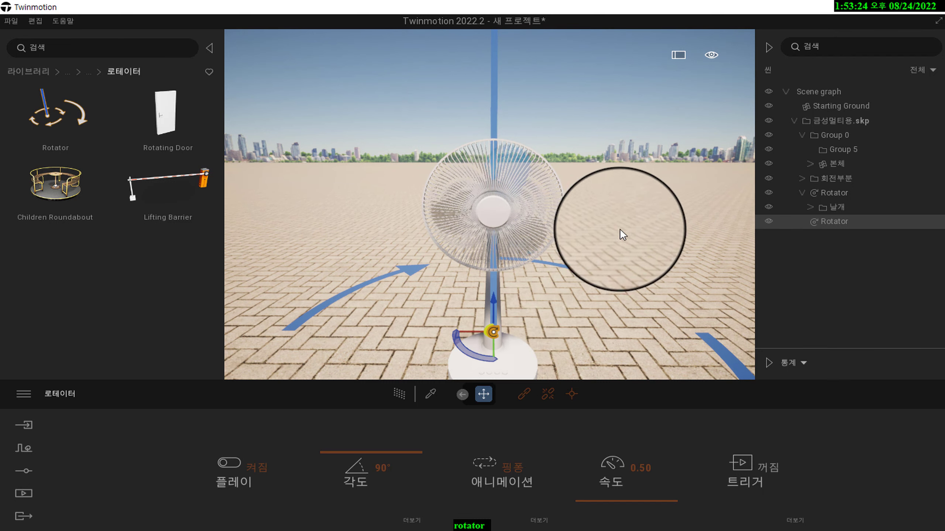
{"action": "left_click", "coordinate": [710, 57]}
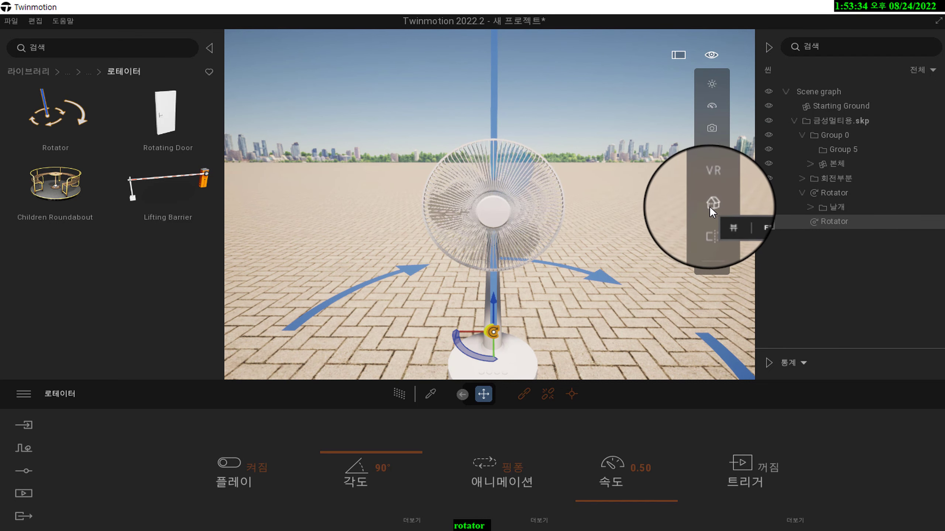
{"action": "left_click", "coordinate": [710, 205]}
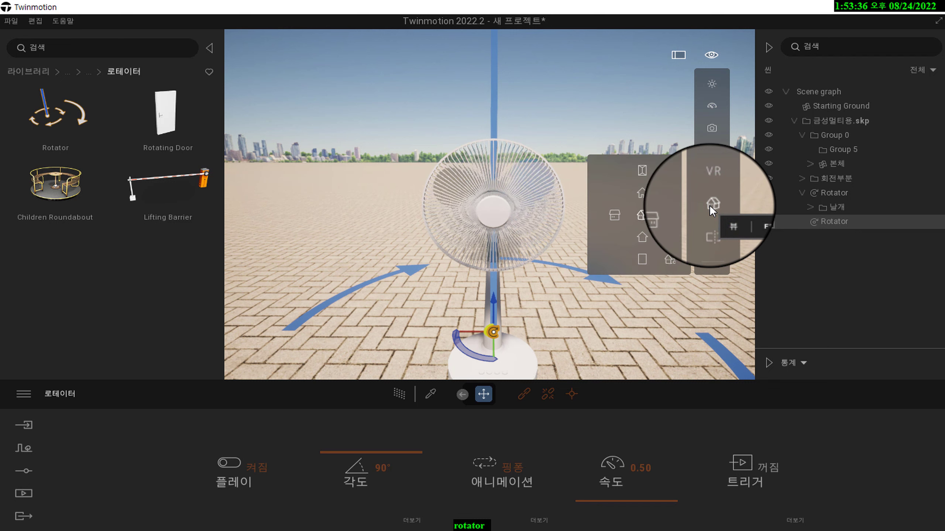
{"action": "left_click", "coordinate": [645, 170]}
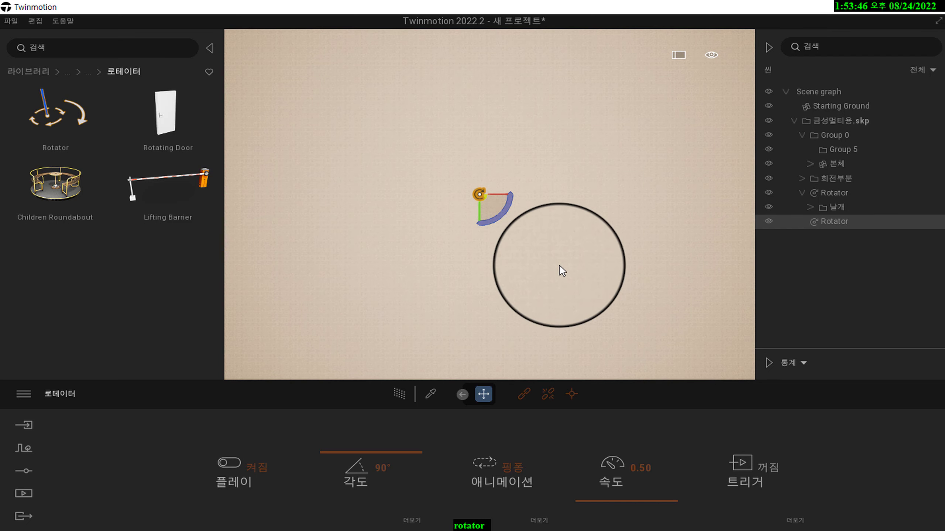
Step: Examine the new Rotator's position relative to the fan's stand and head from above at close range
{"action": "scroll", "coordinate": [587, 254], "scroll_direction": "up", "scroll_amount": 1}
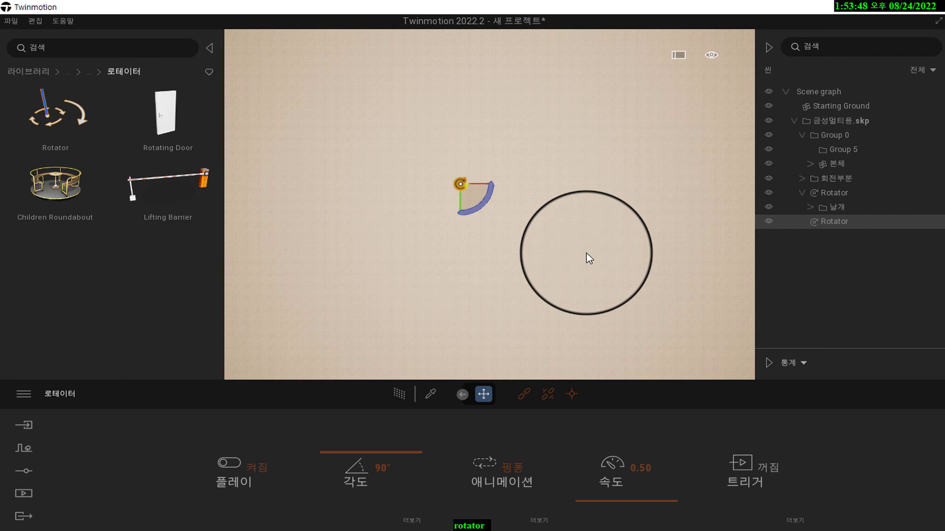
{"action": "scroll", "coordinate": [540, 294], "scroll_direction": "up", "scroll_amount": 1}
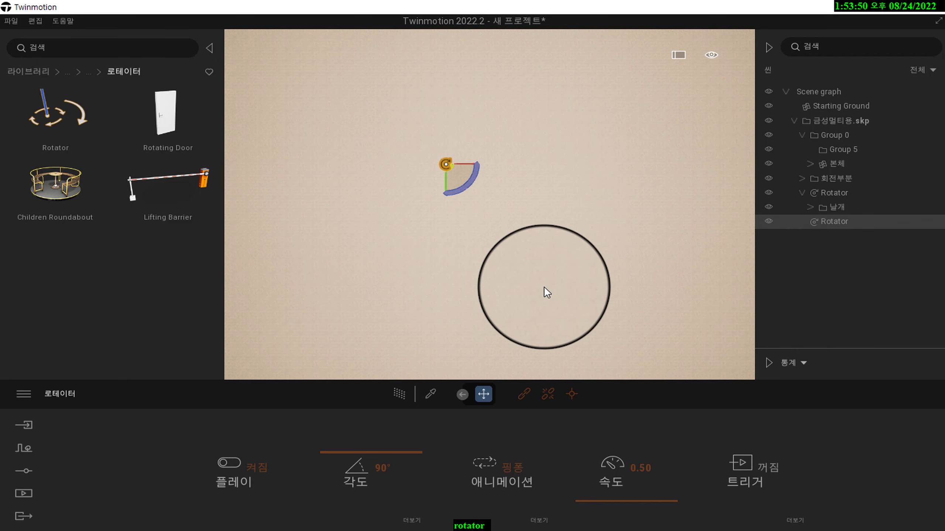
{"action": "scroll", "coordinate": [544, 293], "scroll_direction": "down", "scroll_amount": 1}
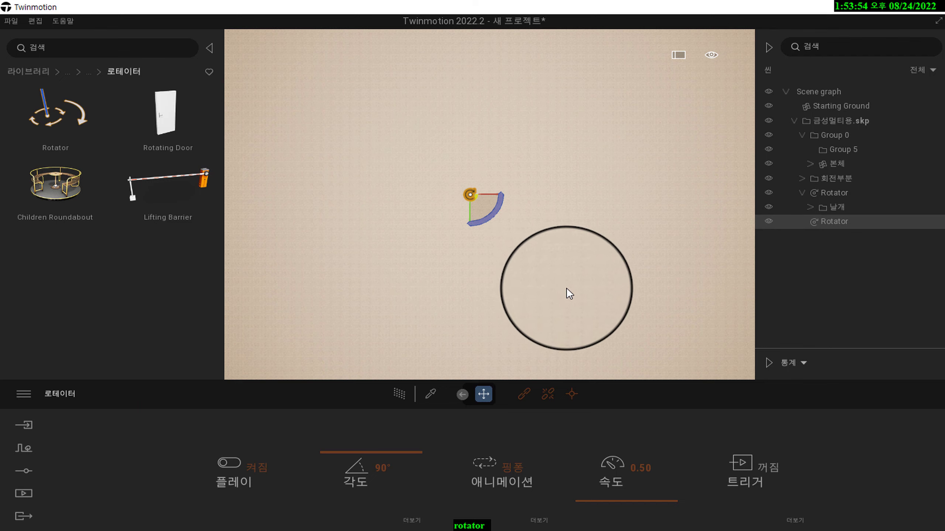
{"action": "scroll", "coordinate": [562, 299], "scroll_direction": "up", "scroll_amount": 1}
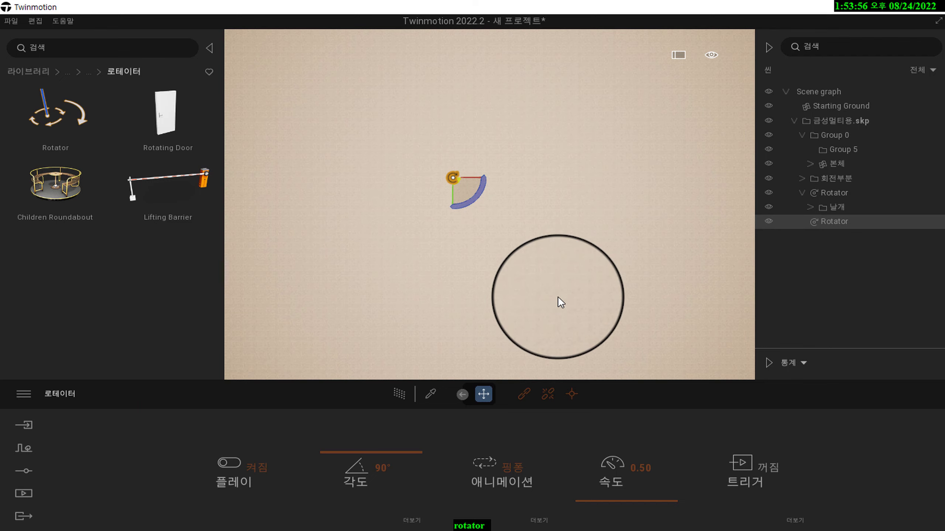
{"action": "scroll", "coordinate": [558, 297], "scroll_direction": "up", "scroll_amount": 1}
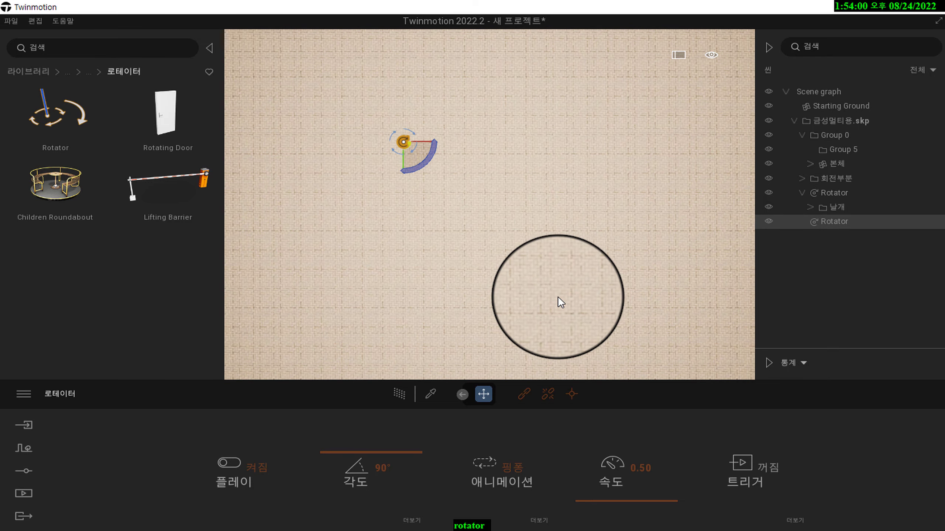
{"action": "scroll", "coordinate": [558, 296], "scroll_direction": "up", "scroll_amount": 1}
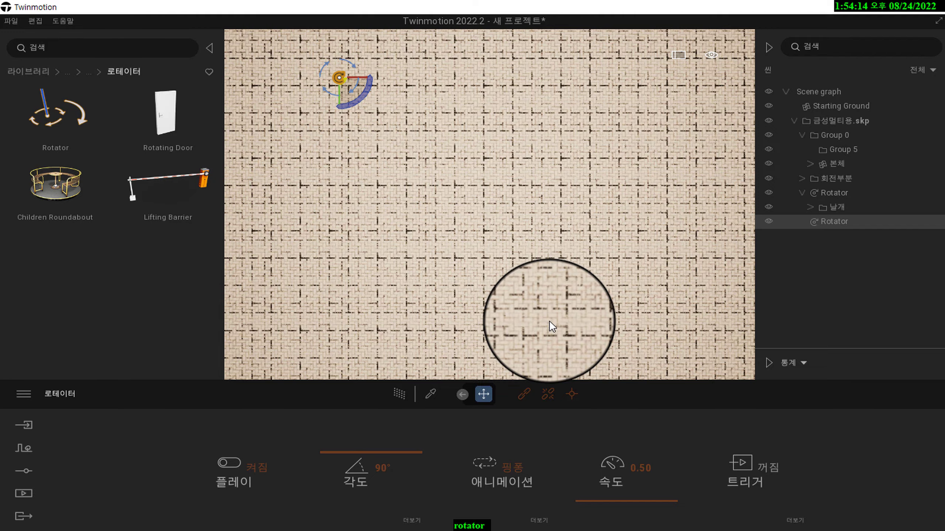
{"action": "key", "text": "Up"}
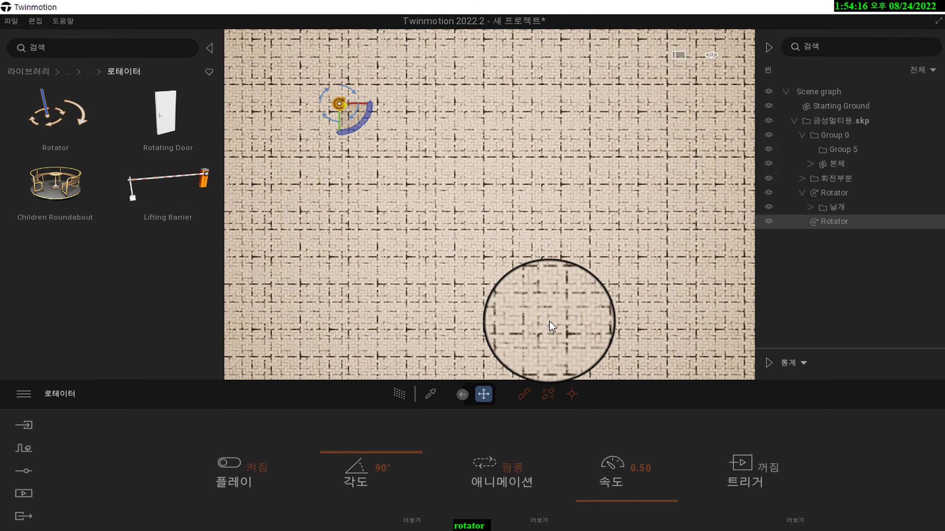
{"action": "key", "text": "Up"}
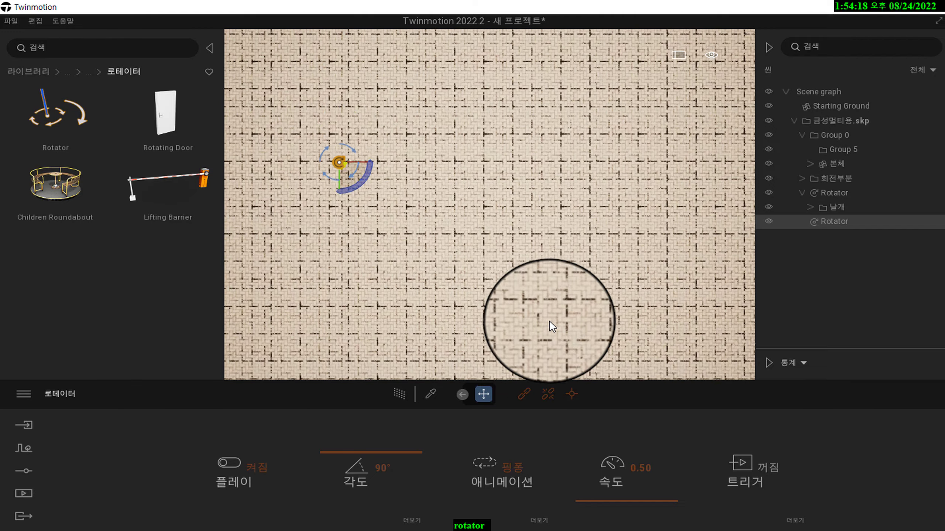
{"action": "key", "text": "Left"}
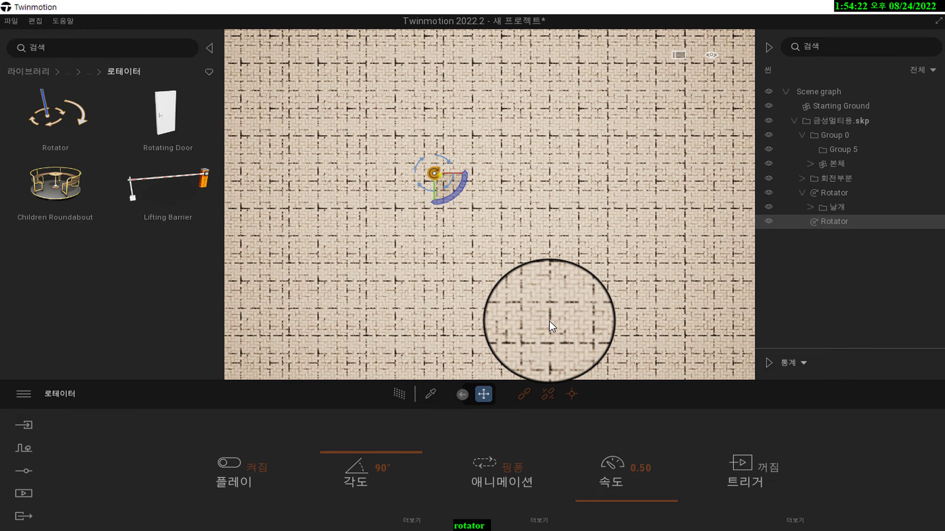
{"action": "key", "text": "Right"}
{"action": "key", "text": "Left"}
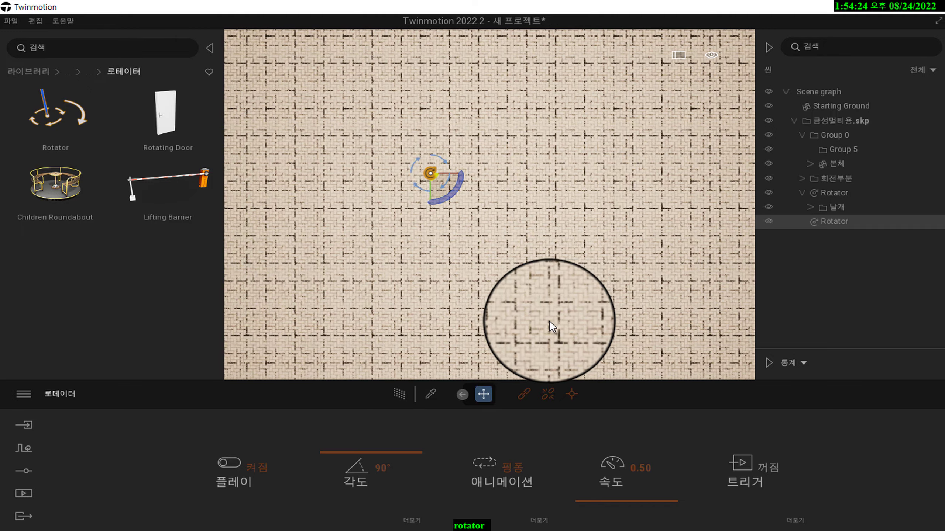
{"action": "key", "text": "Left"}
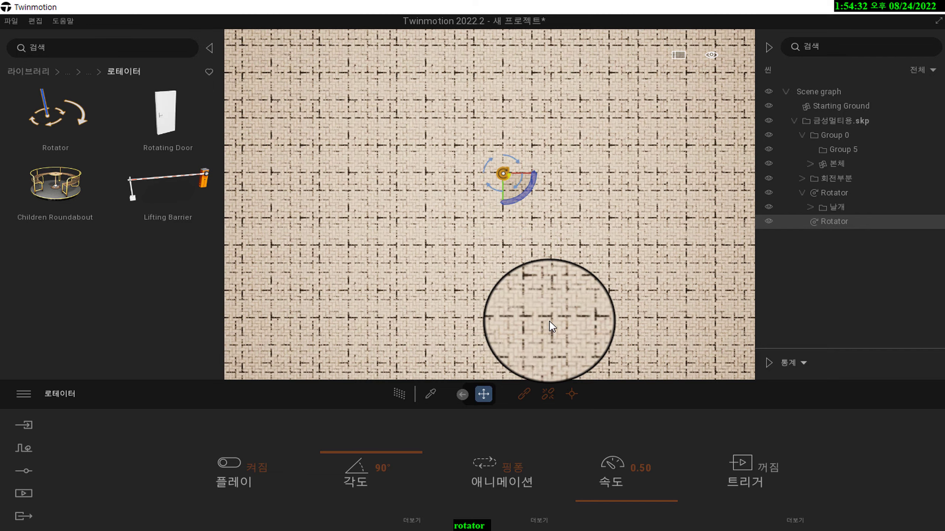
{"action": "scroll", "coordinate": [551, 327], "scroll_direction": "up", "scroll_amount": 2}
{"action": "scroll", "coordinate": [552, 326], "scroll_direction": "up", "scroll_amount": 3}
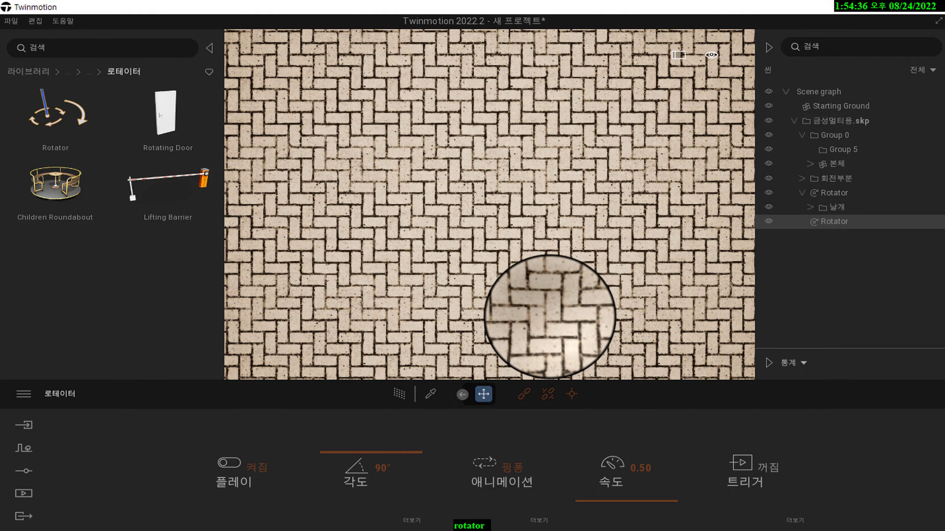
{"action": "scroll", "coordinate": [549, 317], "scroll_direction": "down", "scroll_amount": 2}
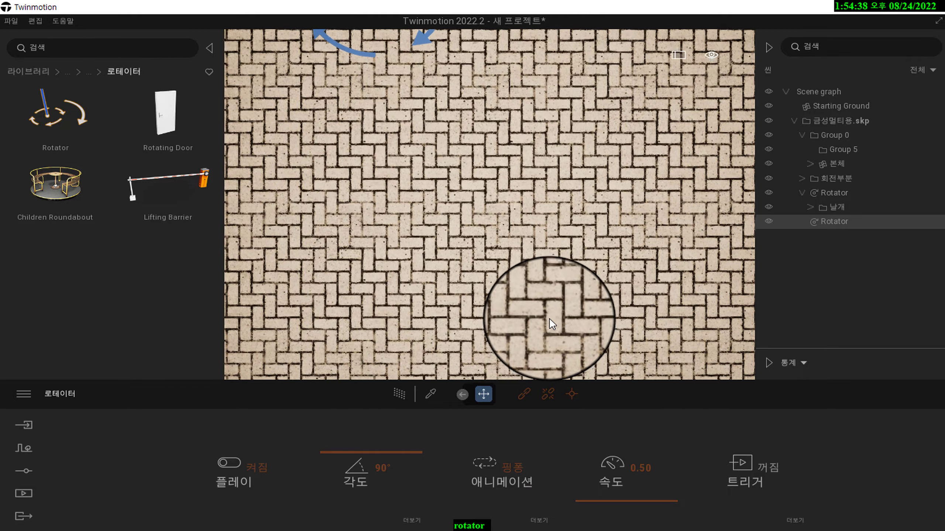
{"action": "scroll", "coordinate": [553, 324], "scroll_direction": "up", "scroll_amount": 2}
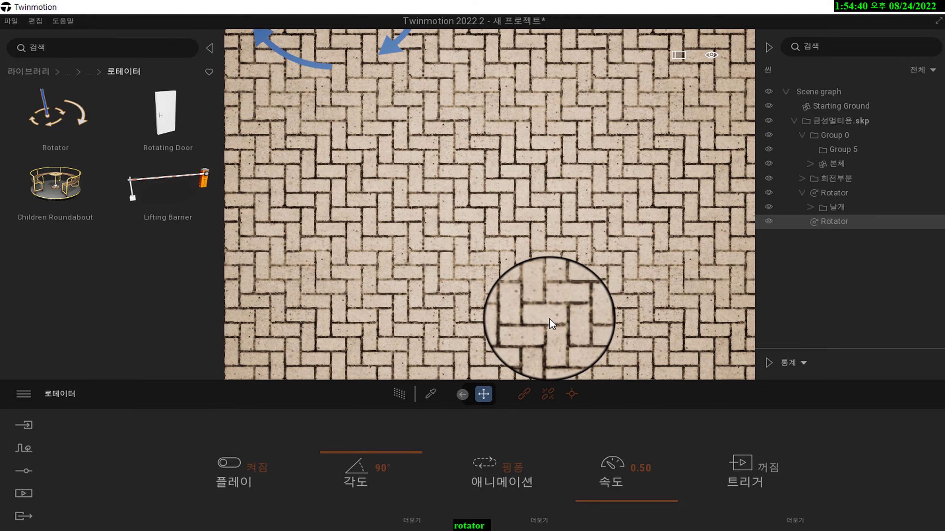
{"action": "scroll", "coordinate": [550, 319], "scroll_direction": "down", "scroll_amount": 3}
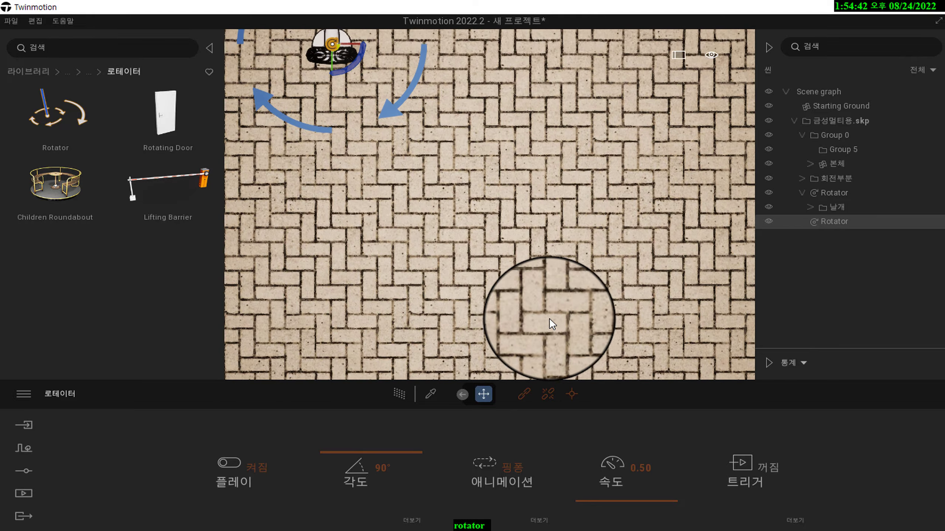
{"action": "key", "text": "Up"}
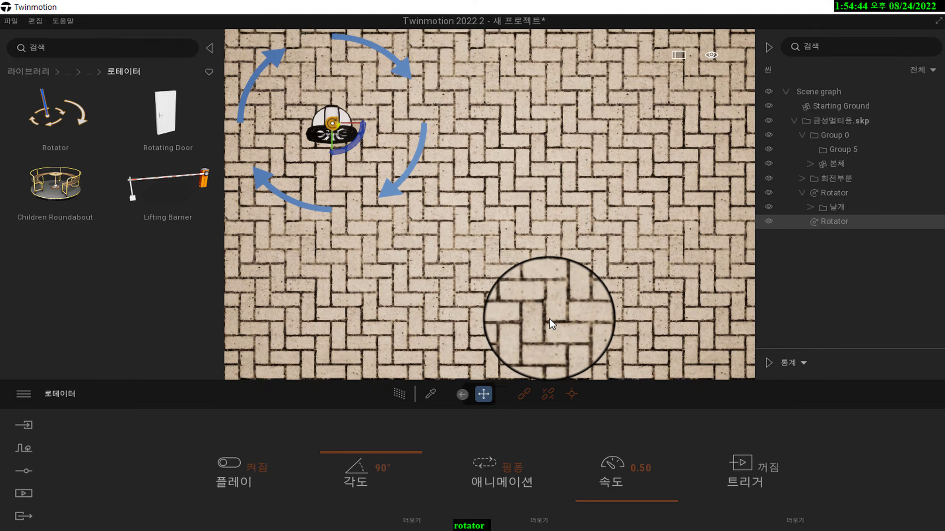
{"action": "key", "text": "Up"}
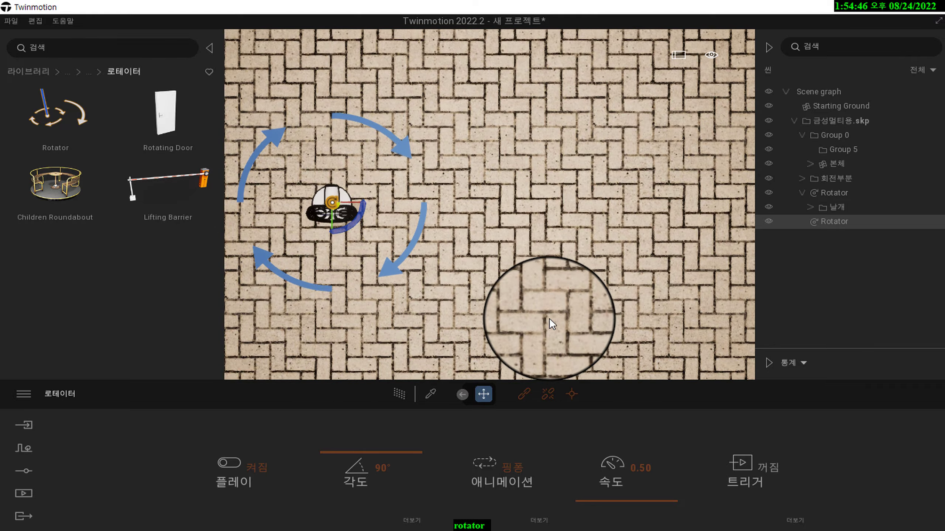
{"action": "key", "text": "Left"}
{"action": "key", "text": "Left"}
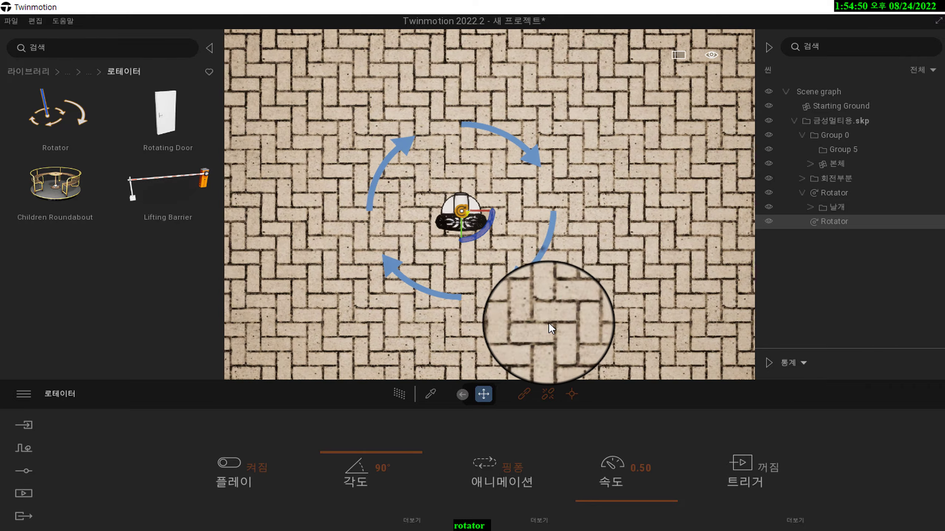
{"action": "scroll", "coordinate": [549, 321], "scroll_direction": "up", "scroll_amount": 2}
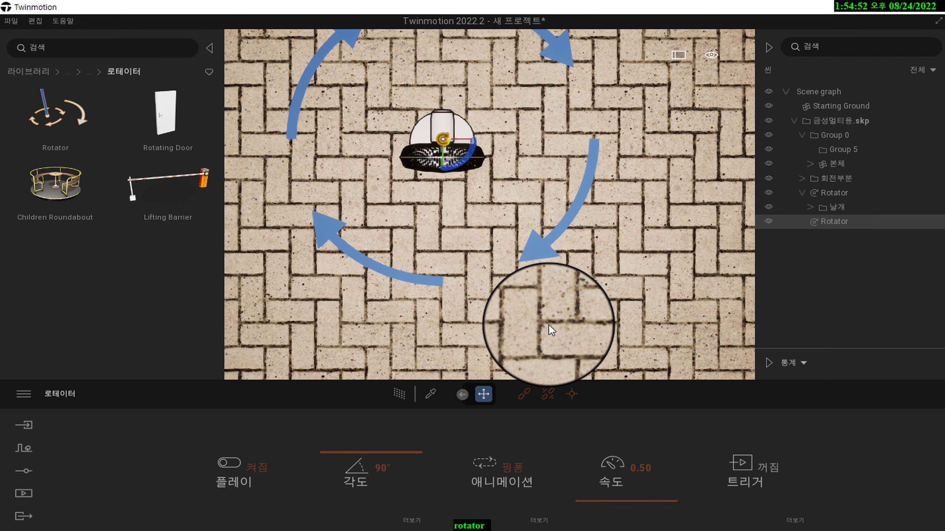
{"action": "scroll", "coordinate": [548, 324], "scroll_direction": "up", "scroll_amount": 2}
{"action": "scroll", "coordinate": [549, 326], "scroll_direction": "up", "scroll_amount": 3}
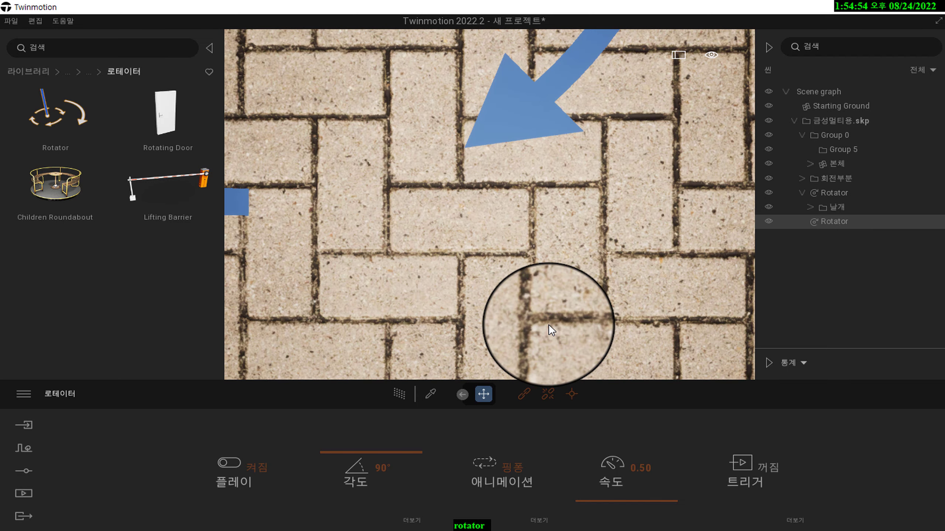
{"action": "key", "text": "Up"}
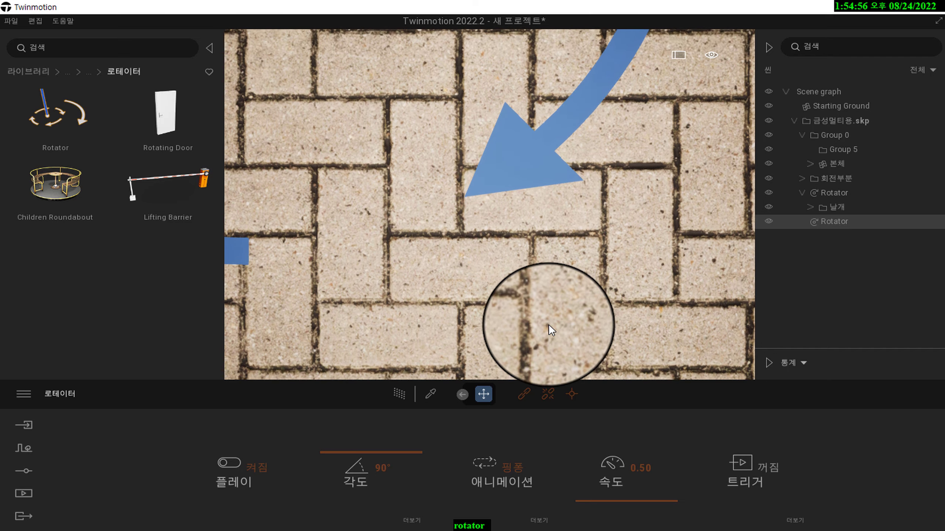
{"action": "key", "text": "Up"}
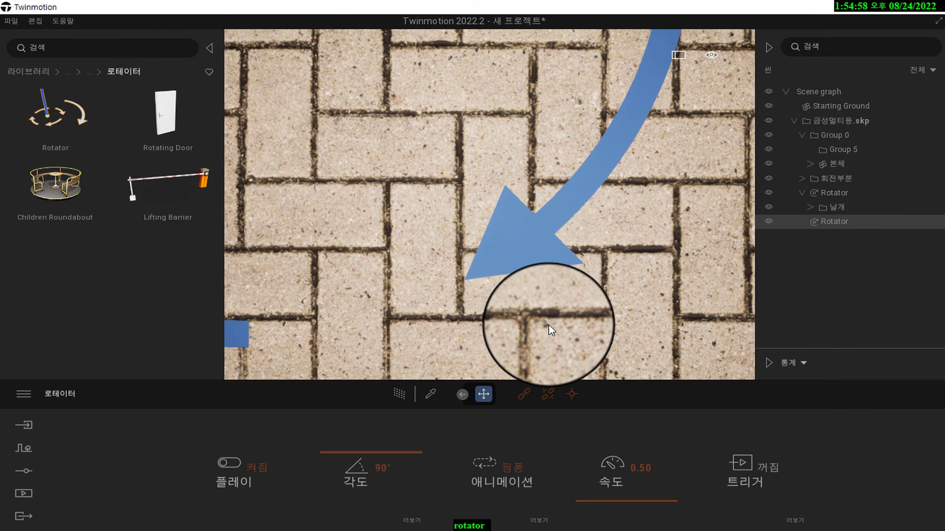
{"action": "key", "text": "Up"}
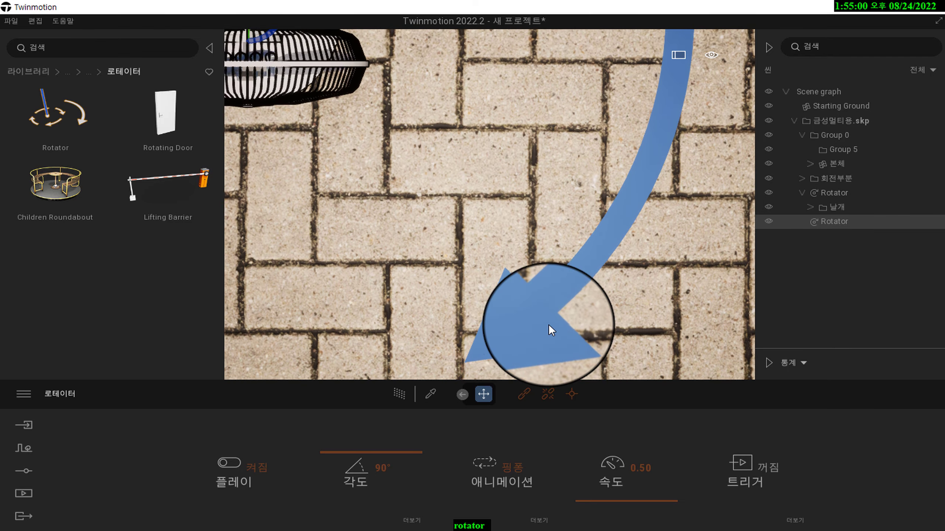
{"action": "key", "text": "Up"}
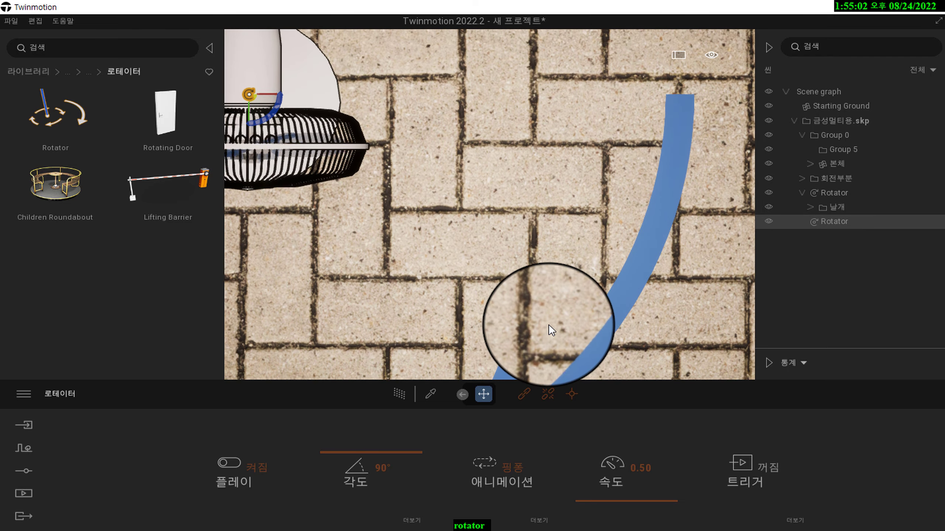
Step: Move the new Rotator in the top view back to the middle of the fan's motor housing
{"action": "key", "text": "Up"}
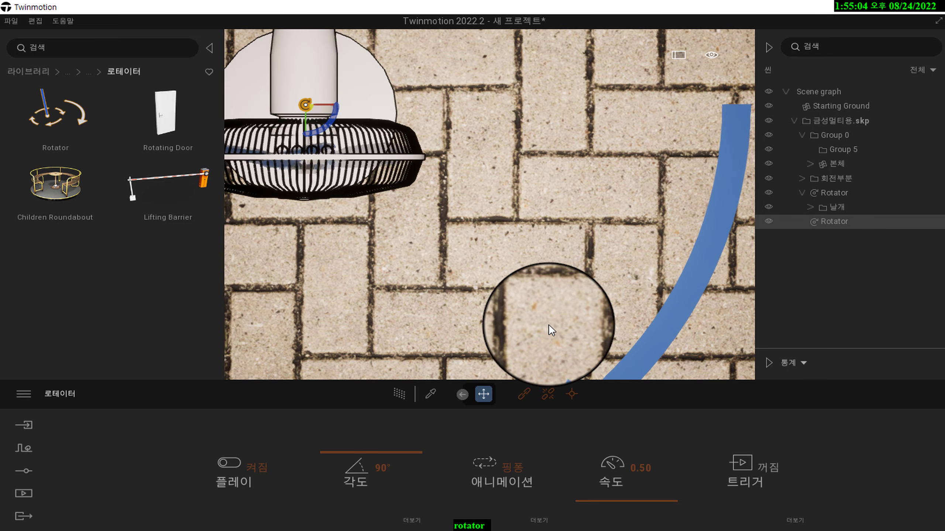
{"action": "key", "text": "Left"}
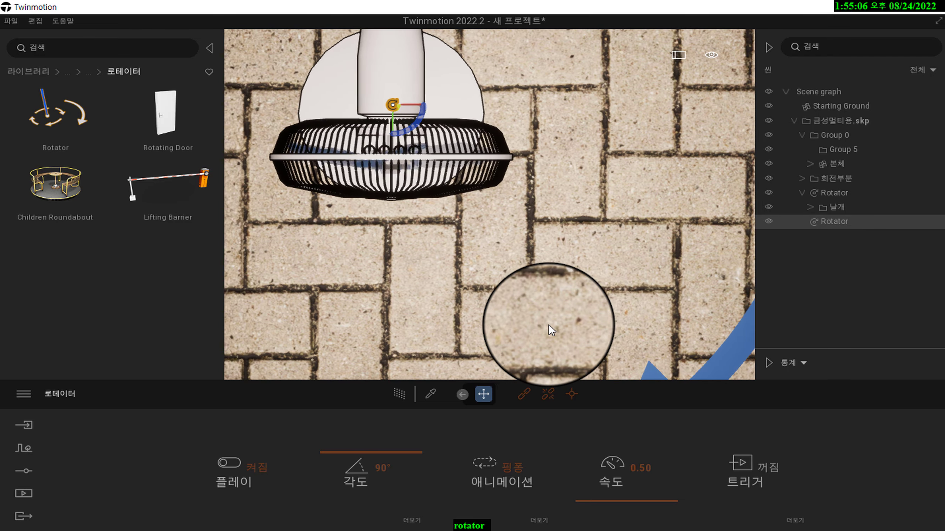
{"action": "key", "text": "Left"}
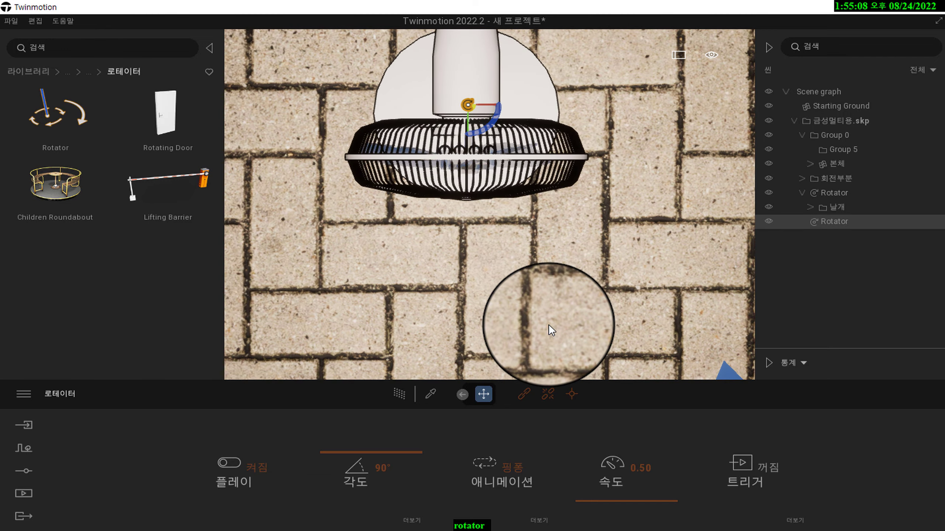
{"action": "key", "text": "Up"}
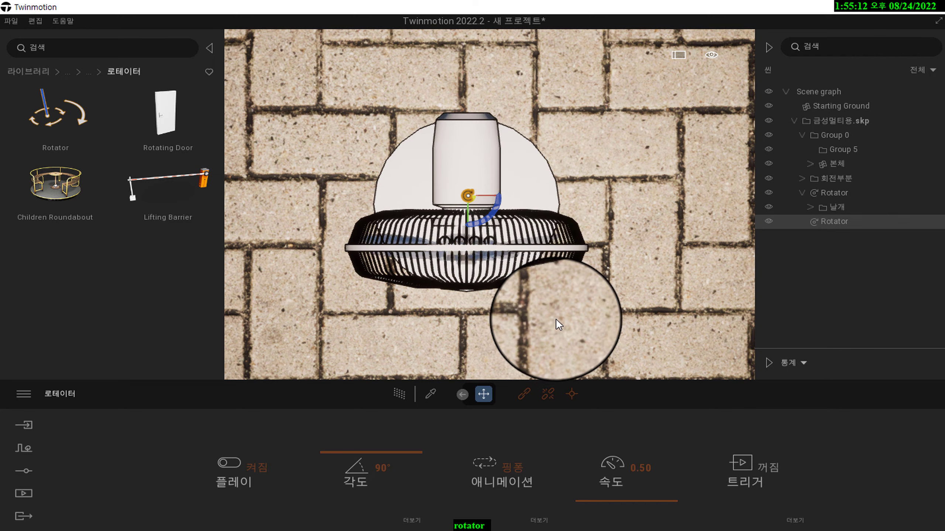
{"action": "scroll", "coordinate": [555, 313], "scroll_direction": "up", "scroll_amount": 3}
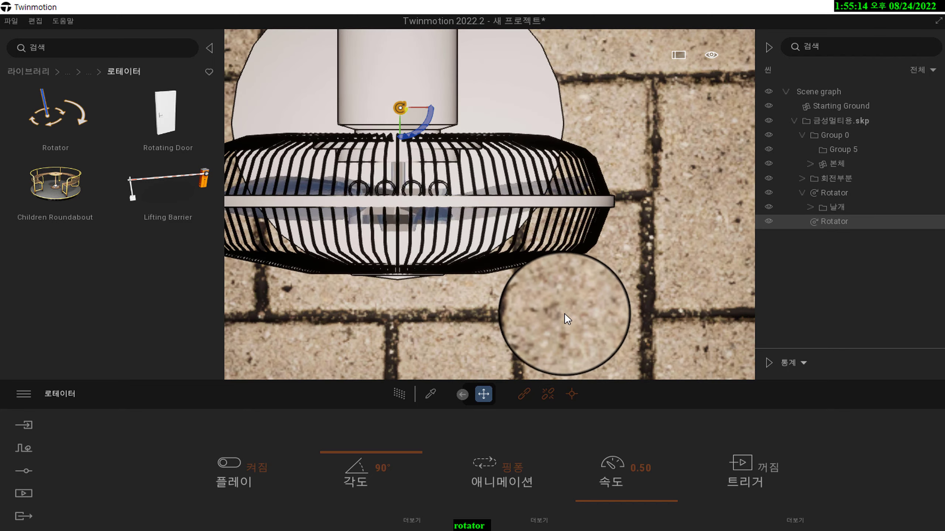
{"action": "key", "text": "Up"}
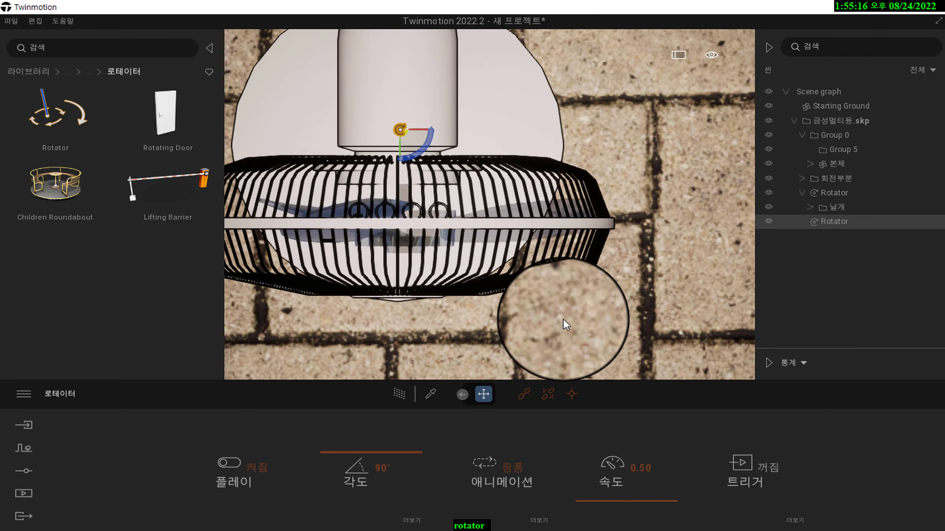
{"action": "key", "text": "Left"}
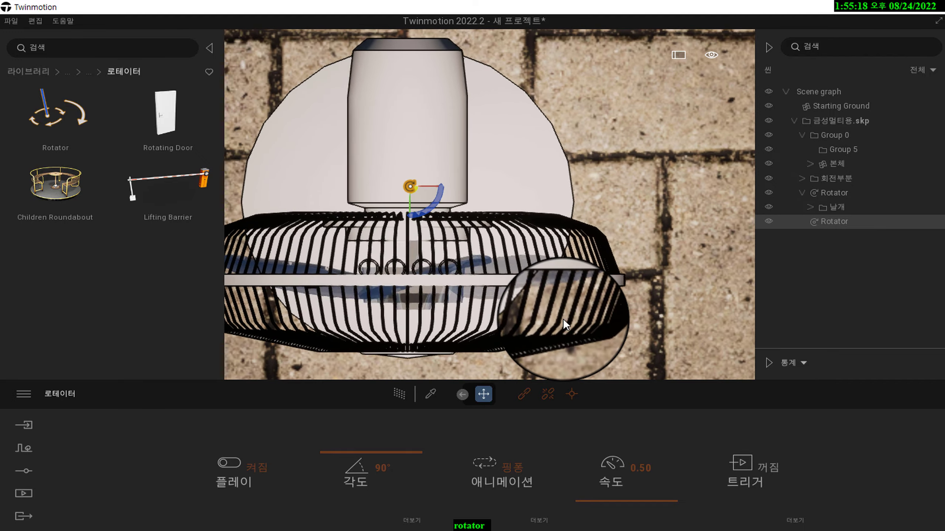
{"action": "key", "text": "Left"}
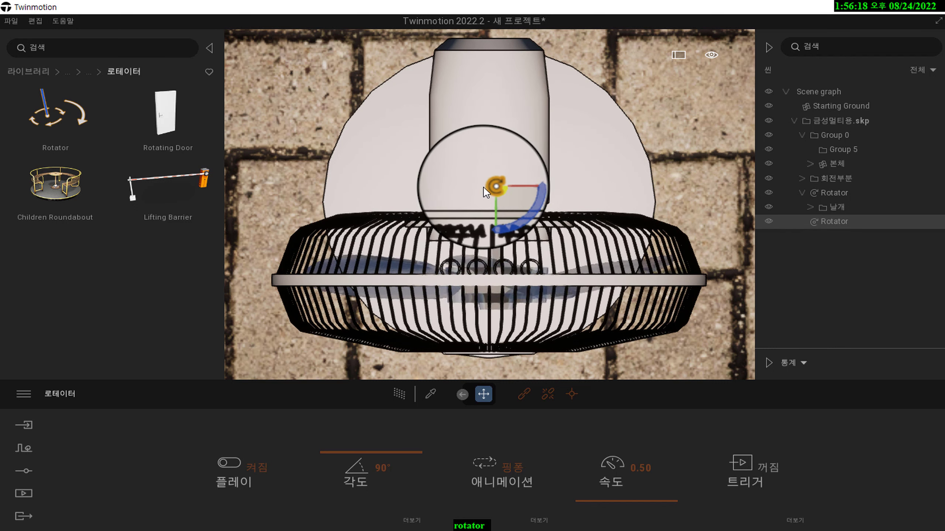
{"action": "left_click_drag", "start_coordinate": [491, 211], "coordinate": [490, 213]}
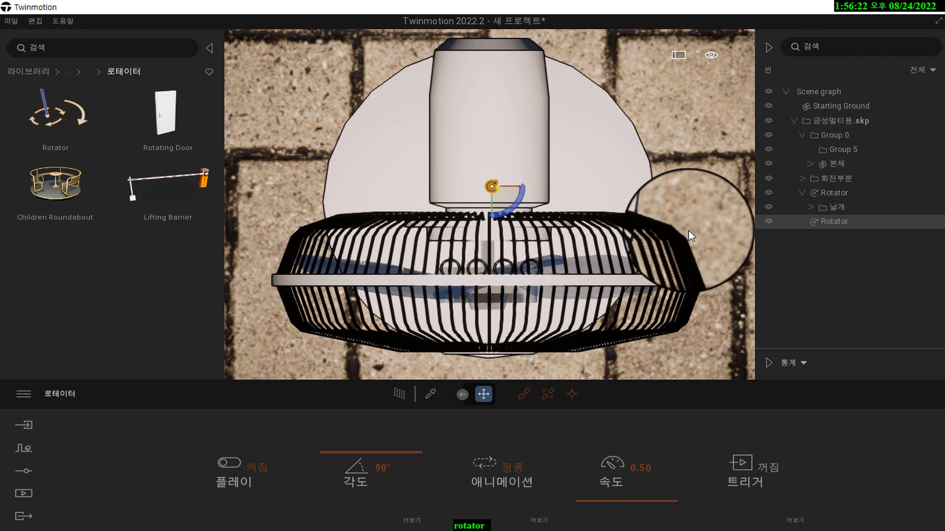
{"action": "left_click", "coordinate": [815, 222]}
{"action": "left_click_drag", "start_coordinate": [491, 215], "coordinate": [491, 217]}
{"action": "left_click", "coordinate": [491, 214]}
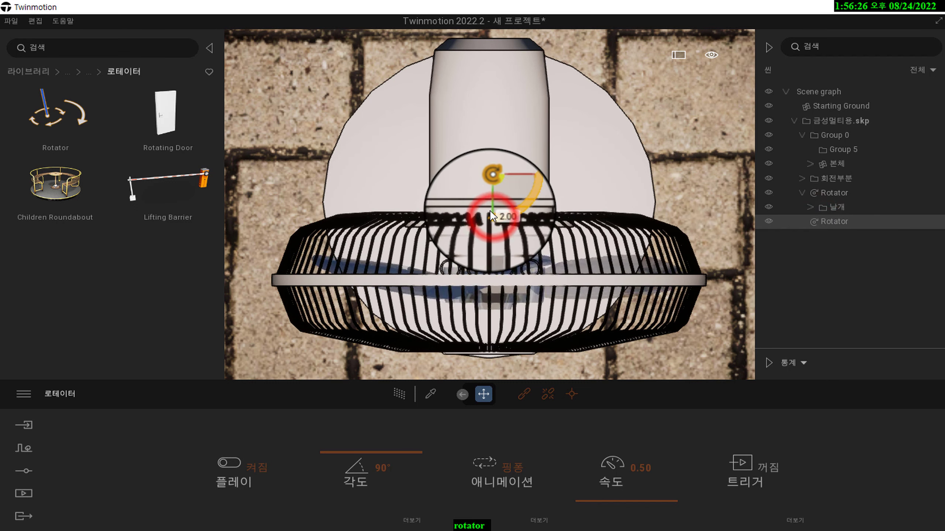
{"action": "left_click", "coordinate": [490, 186]}
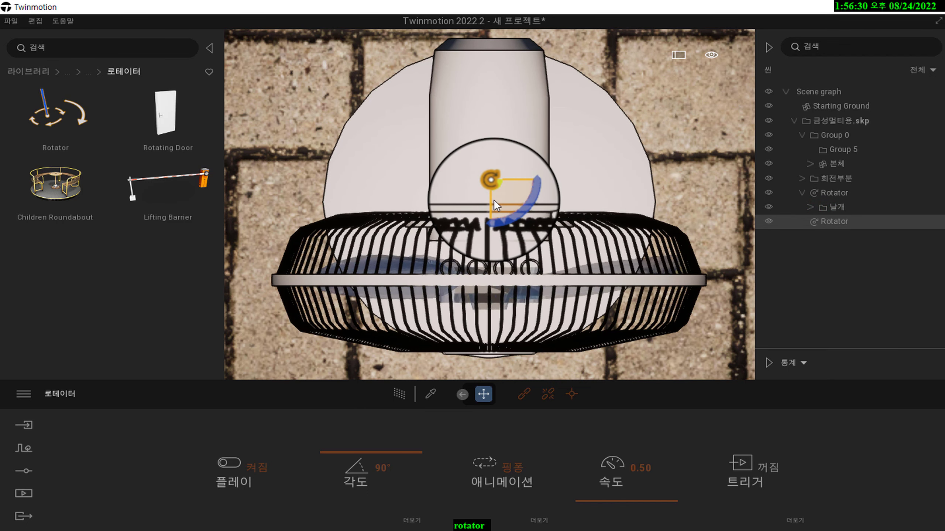
{"action": "left_click_drag", "start_coordinate": [491, 201], "coordinate": [499, 143]}
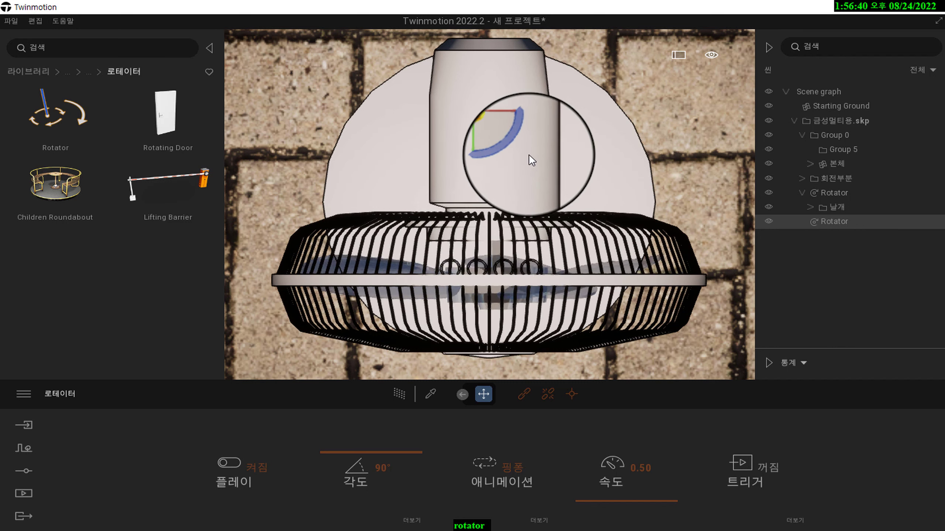
Step: Fine-tune the new Rotator's position along its red axis to line it up with the motor housing's centreline
{"action": "left_click_drag", "start_coordinate": [513, 127], "coordinate": [508, 125]}
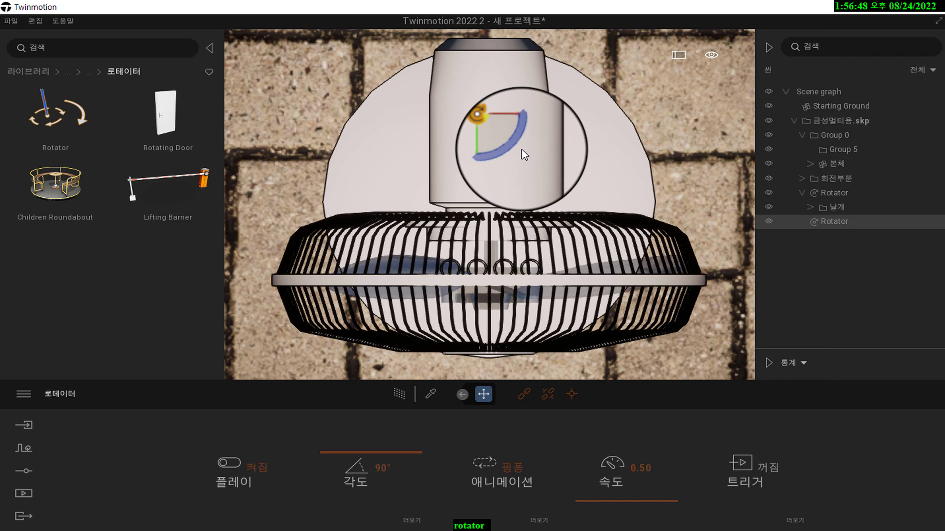
{"action": "left_click", "coordinate": [508, 126]}
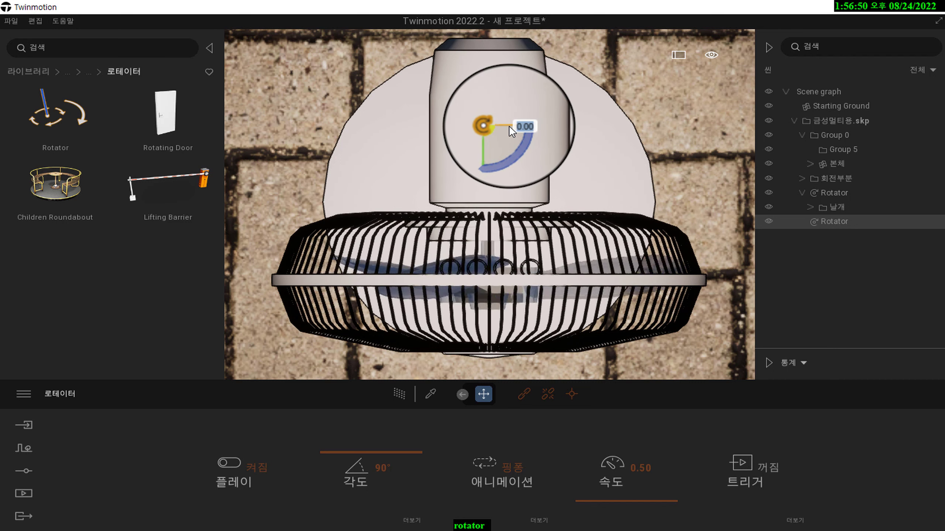
{"action": "left_click", "coordinate": [509, 126]}
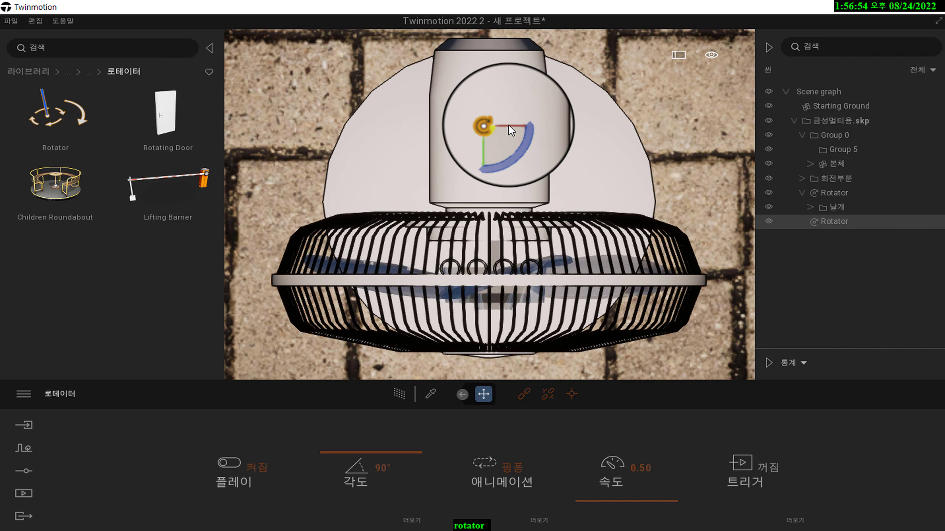
{"action": "left_click", "coordinate": [508, 125]}
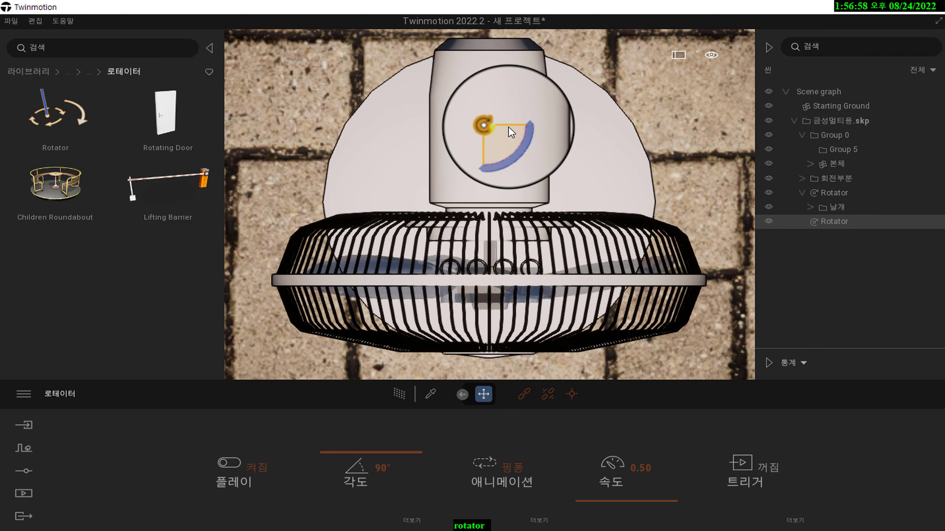
{"action": "left_click", "coordinate": [508, 126]}
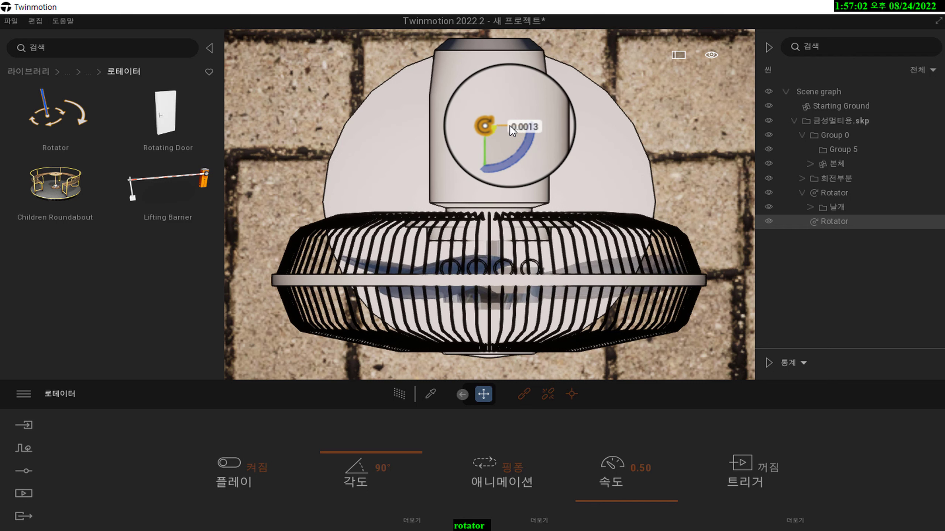
{"action": "left_click_drag", "start_coordinate": [512, 128], "coordinate": [527, 143]}
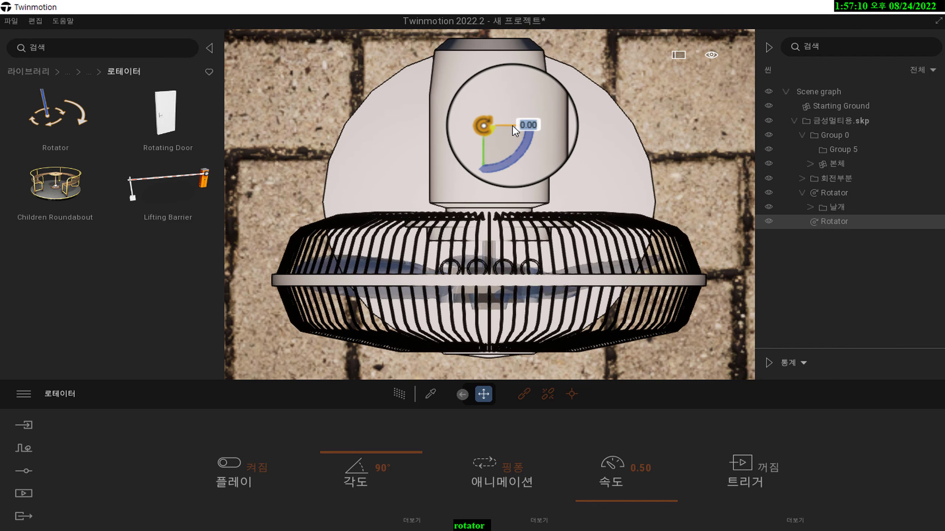
{"action": "left_click", "coordinate": [511, 126]}
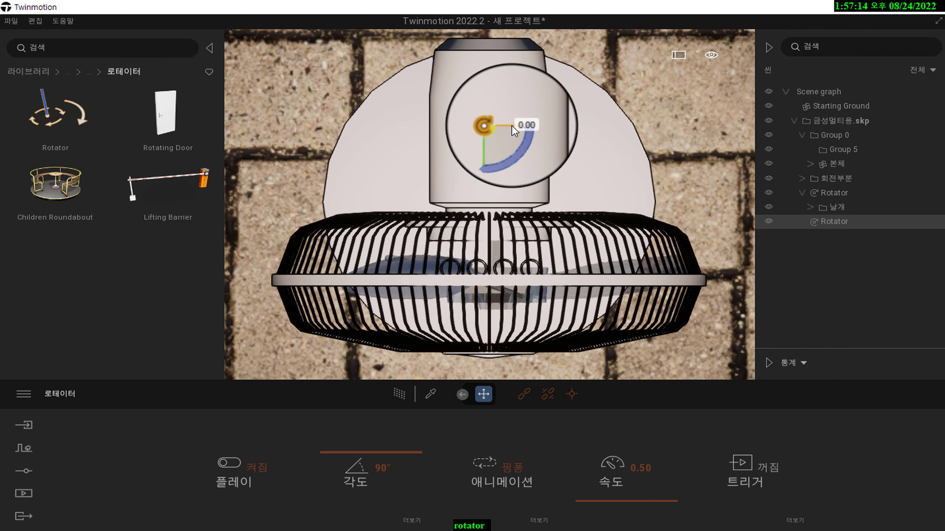
{"action": "left_click", "coordinate": [513, 126]}
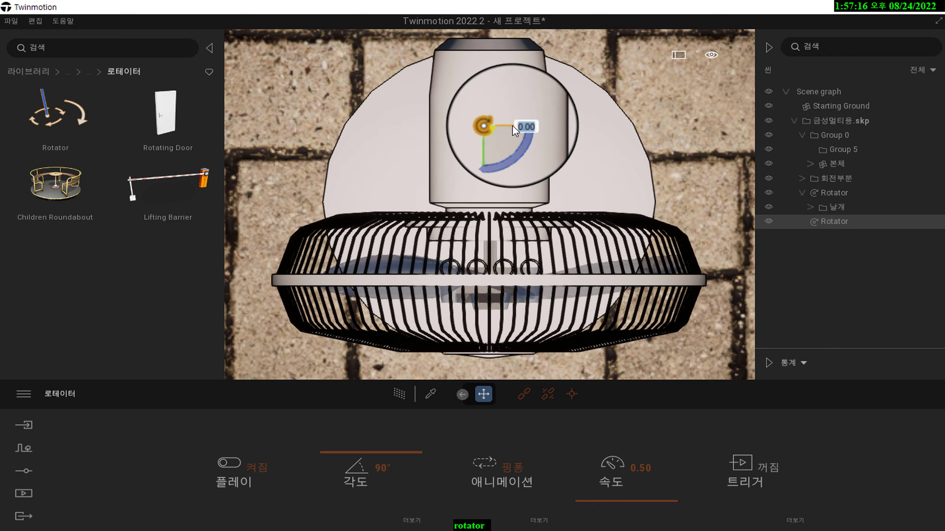
{"action": "left_click_drag", "start_coordinate": [512, 126], "coordinate": [513, 125]}
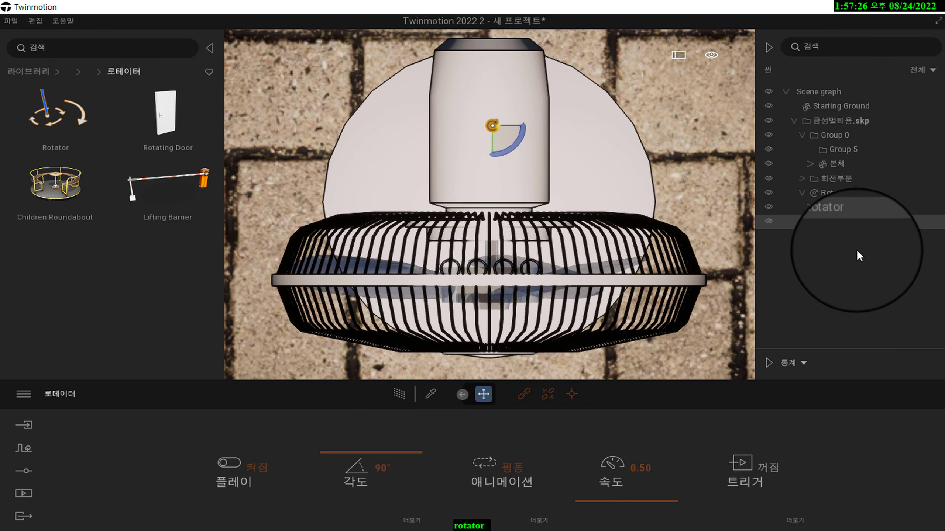
Step: Nest the 회전부분 group under the second Rotator in the scene graph and turn that Rotator's play off
{"action": "left_click_drag", "start_coordinate": [856, 240], "coordinate": [836, 226]}
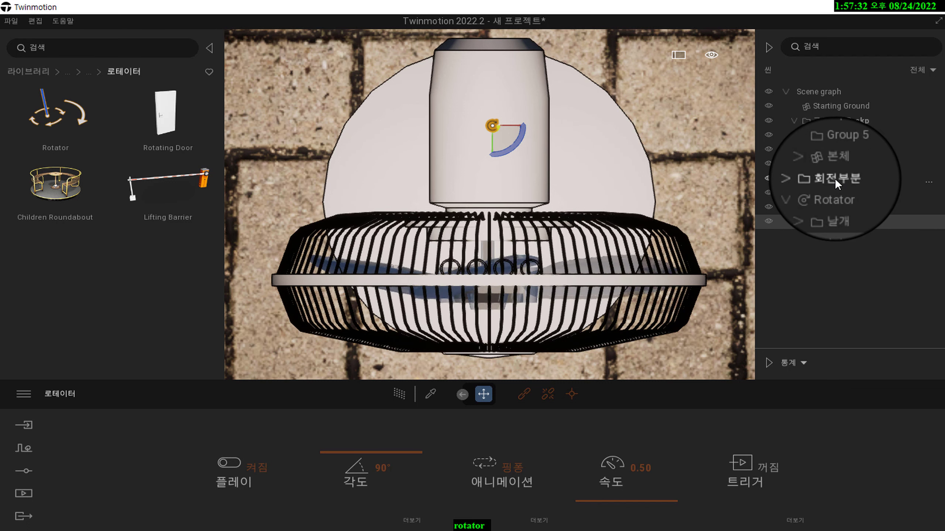
{"action": "left_click", "coordinate": [835, 179]}
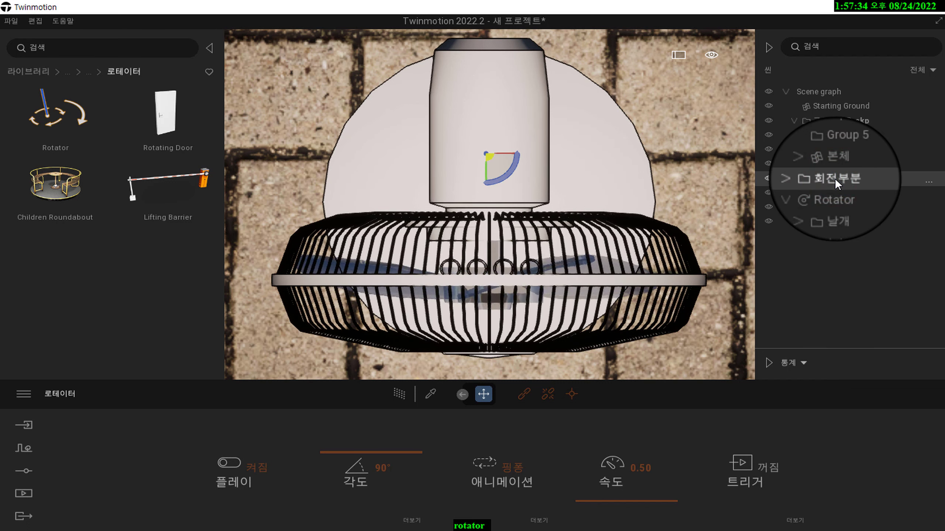
{"action": "left_click_drag", "start_coordinate": [834, 179], "coordinate": [822, 221]}
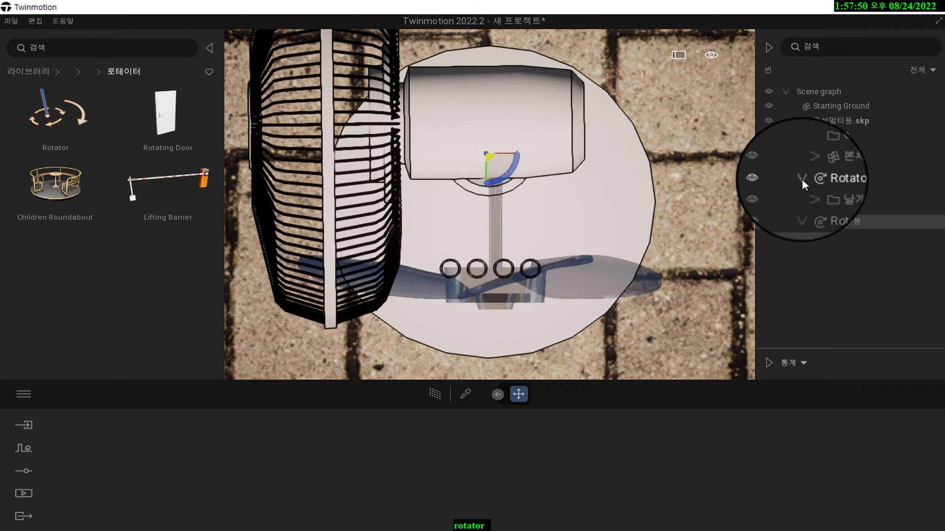
{"action": "left_click", "coordinate": [801, 178]}
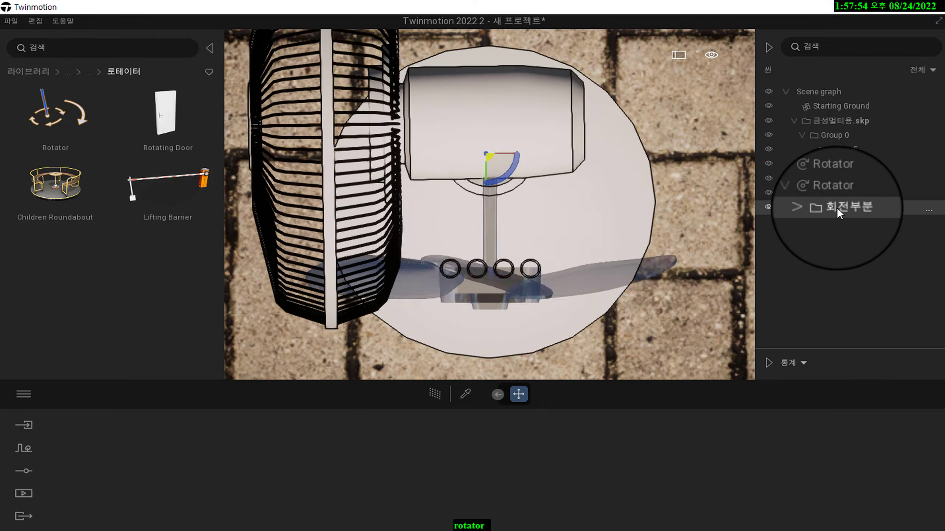
{"action": "left_click", "coordinate": [828, 194]}
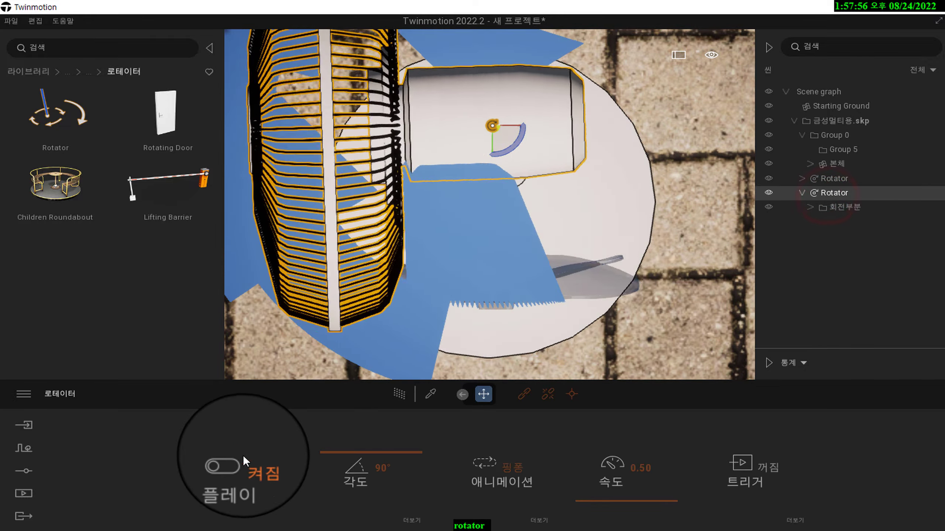
{"action": "left_click", "coordinate": [245, 456]}
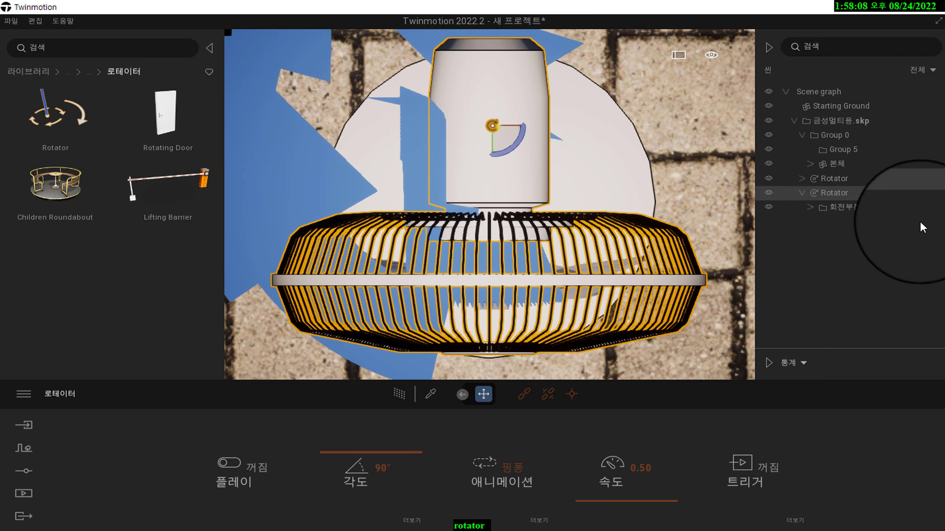
Step: Rename the Rotator that drives the fan blades to Rotator+날개
{"action": "left_click", "coordinate": [845, 178]}
{"action": "right_click", "coordinate": [845, 179]}
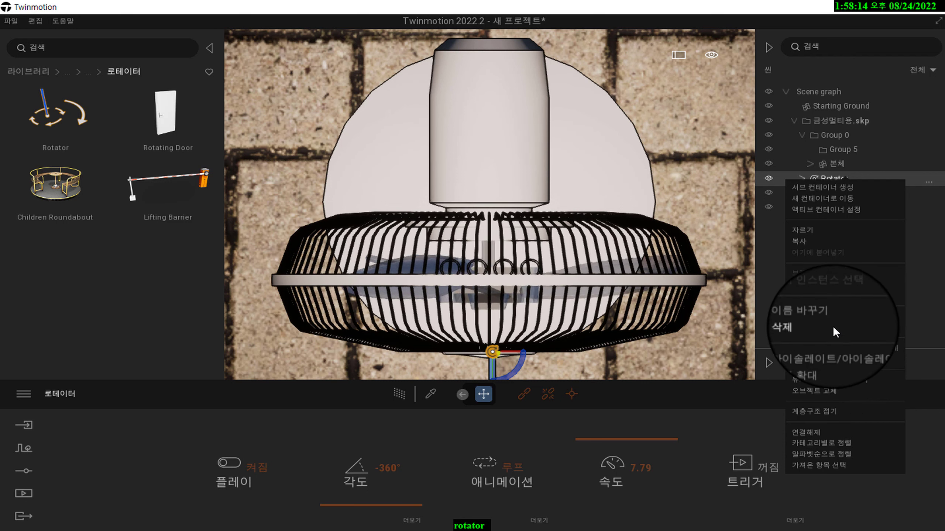
{"action": "left_click", "coordinate": [831, 314]}
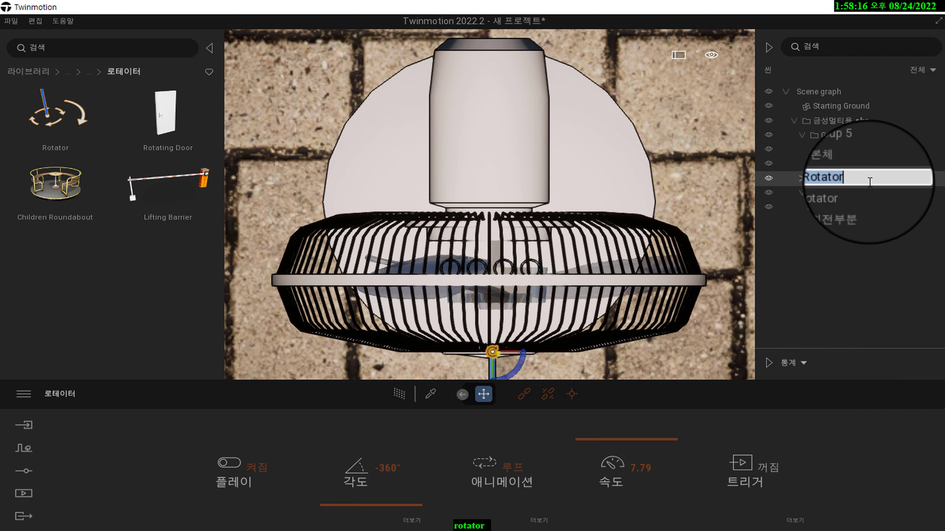
{"action": "key", "text": "BackSpace"}
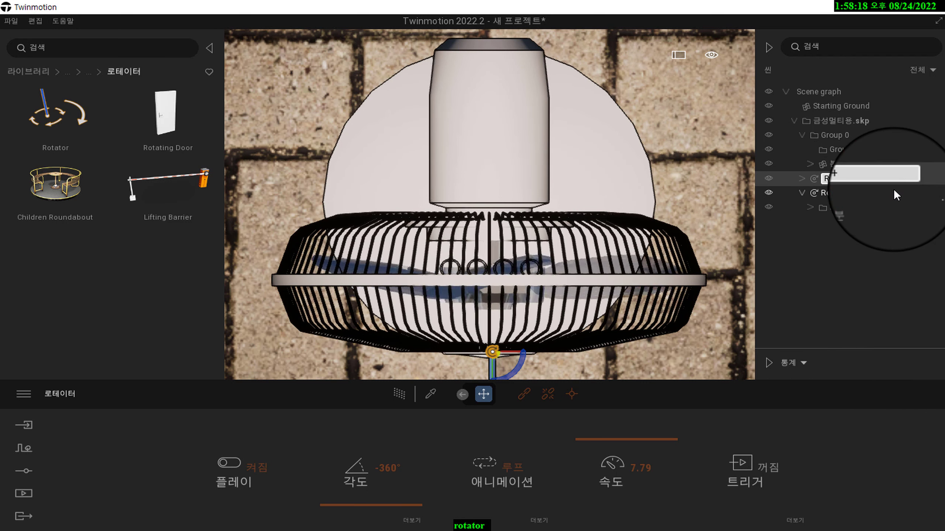
{"action": "type", "text": "날"}
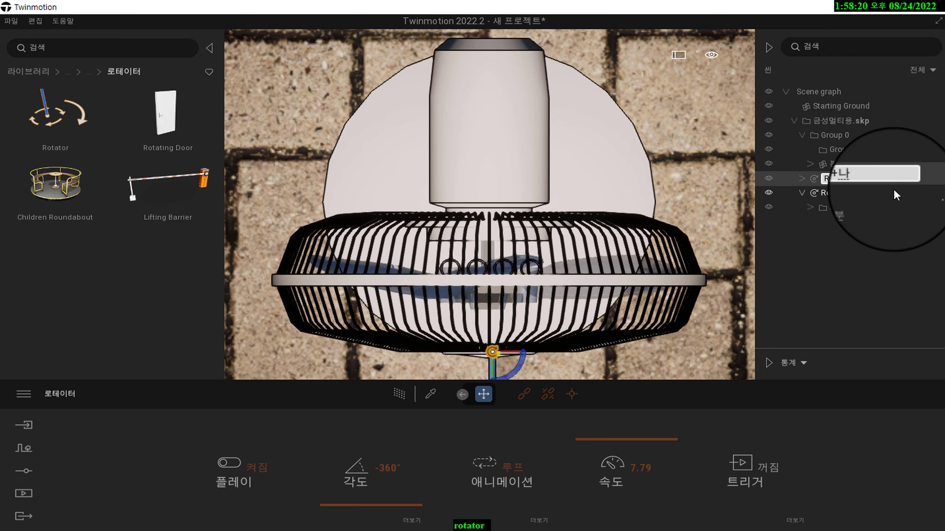
{"action": "type", "text": "개"}
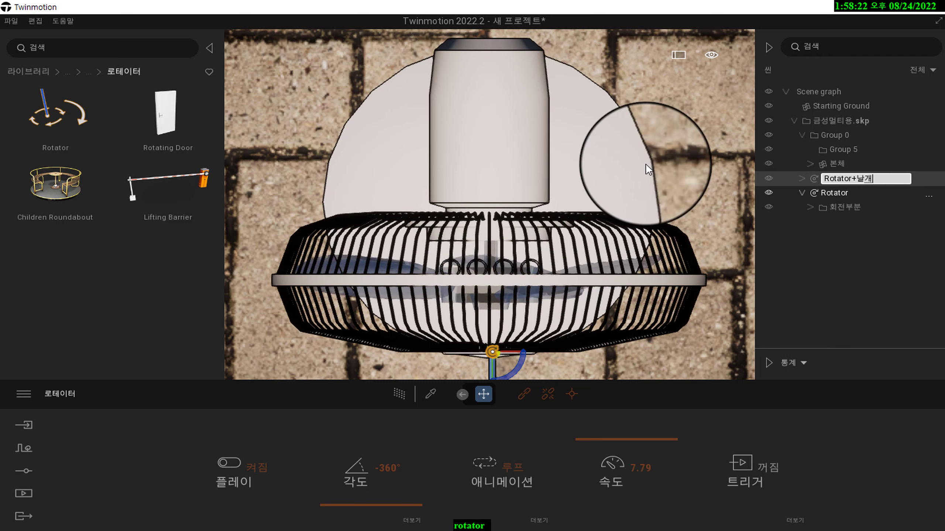
Step: Rename the second Rotator, which swings the fan head, to Rotator+동체 in the scene graph
{"action": "left_click", "coordinate": [844, 196]}
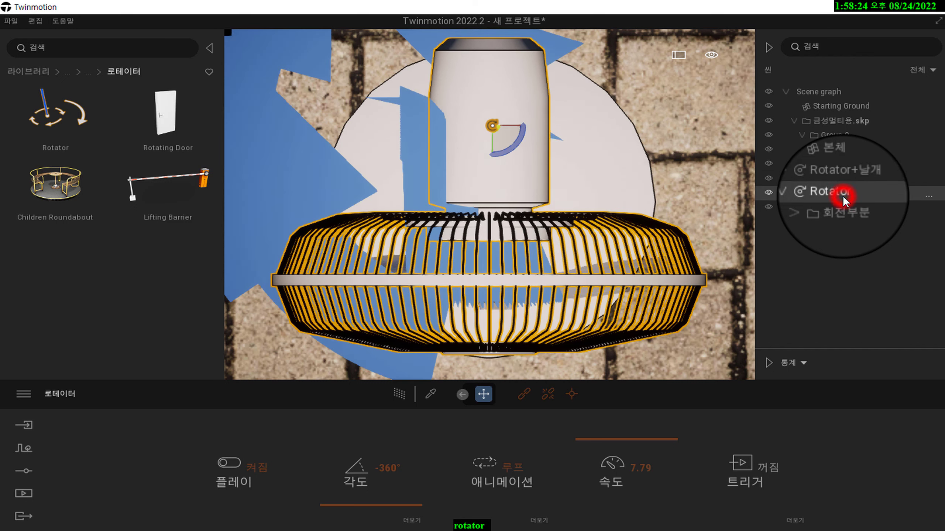
{"action": "right_click", "coordinate": [843, 193]}
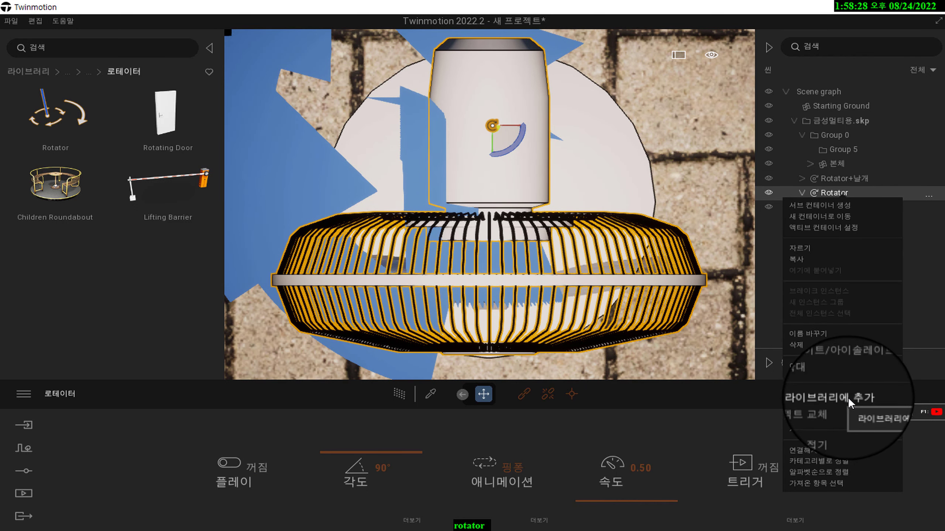
{"action": "left_click", "coordinate": [806, 334]}
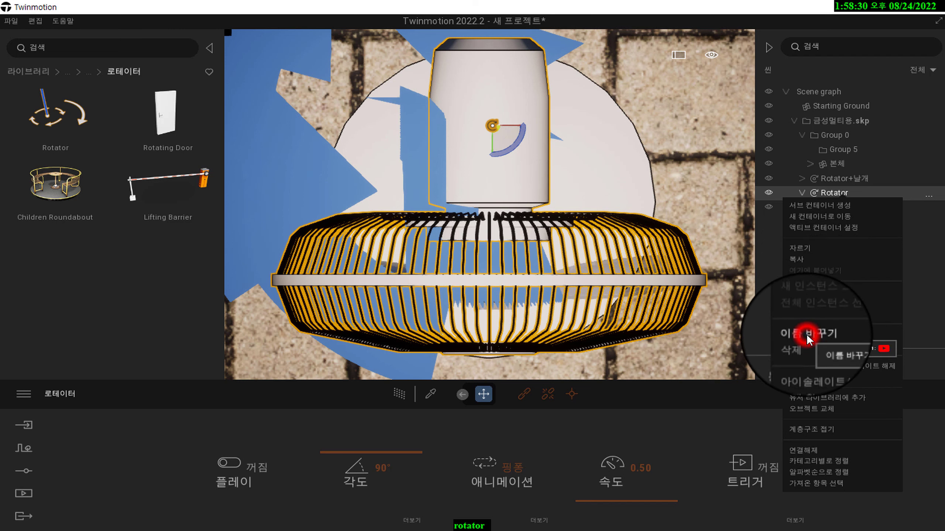
{"action": "left_click", "coordinate": [849, 196]}
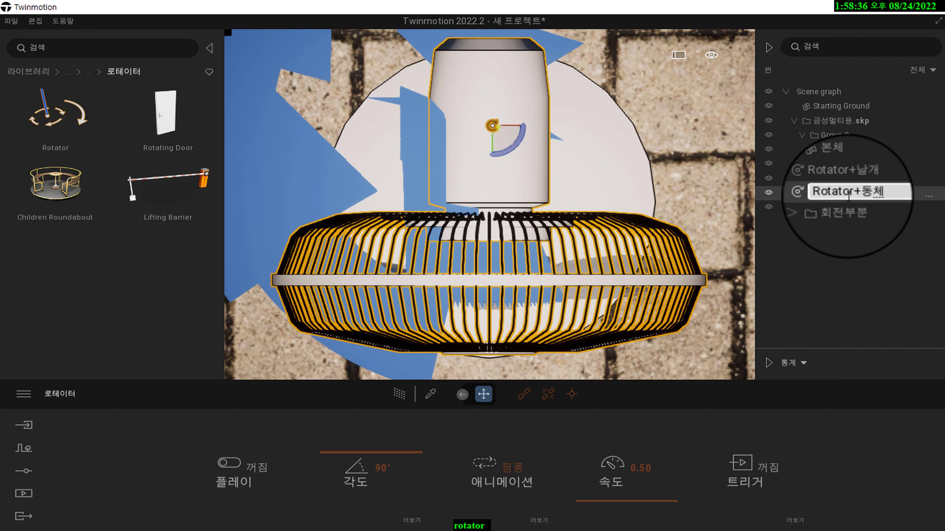
{"action": "left_click", "coordinate": [861, 226]}
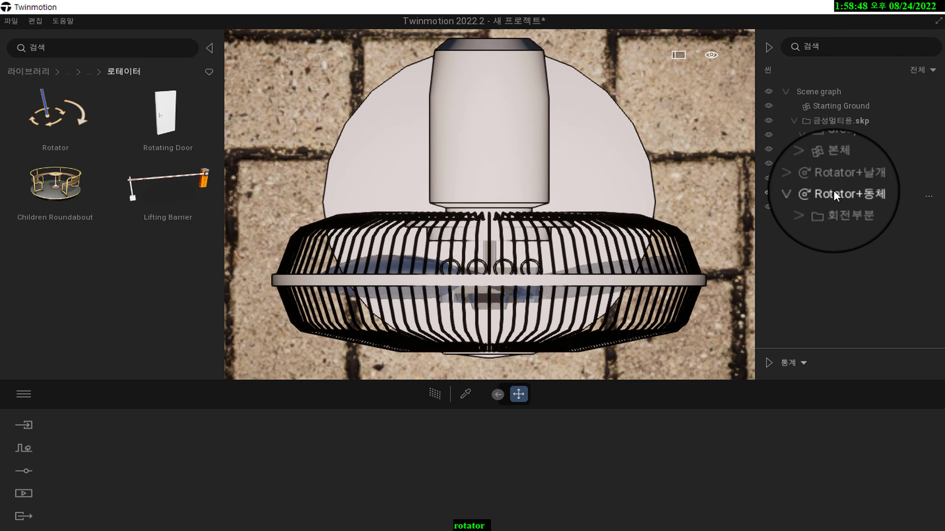
Step: Cut Rotator+날개 in the scene graph and paste it inside Rotator+동체, then check the nested hierarchy
{"action": "left_click", "coordinate": [831, 178]}
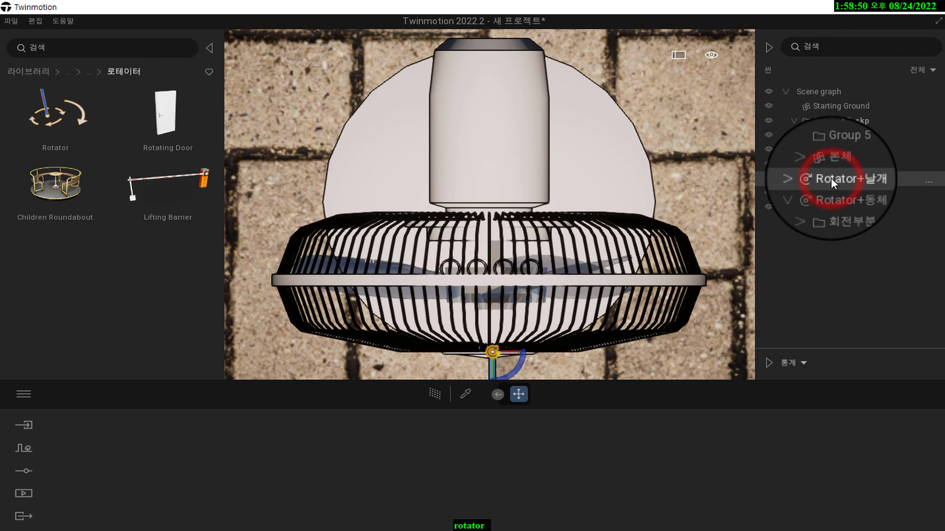
{"action": "mouse_move", "coordinate": [831, 177]}
{"action": "left_mouse_down"}
{"action": "mouse_move", "coordinate": [822, 201]}
{"action": "mouse_move", "coordinate": [820, 177]}
{"action": "mouse_move", "coordinate": [812, 190]}
{"action": "mouse_move", "coordinate": [811, 179]}
{"action": "mouse_move", "coordinate": [813, 195]}
{"action": "mouse_move", "coordinate": [825, 186]}
{"action": "left_mouse_up"}
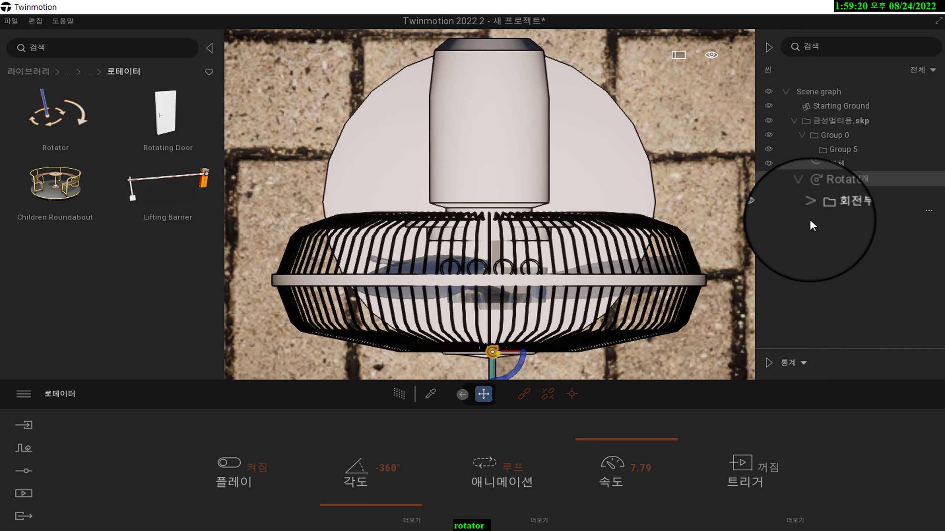
{"action": "right_click", "coordinate": [836, 177]}
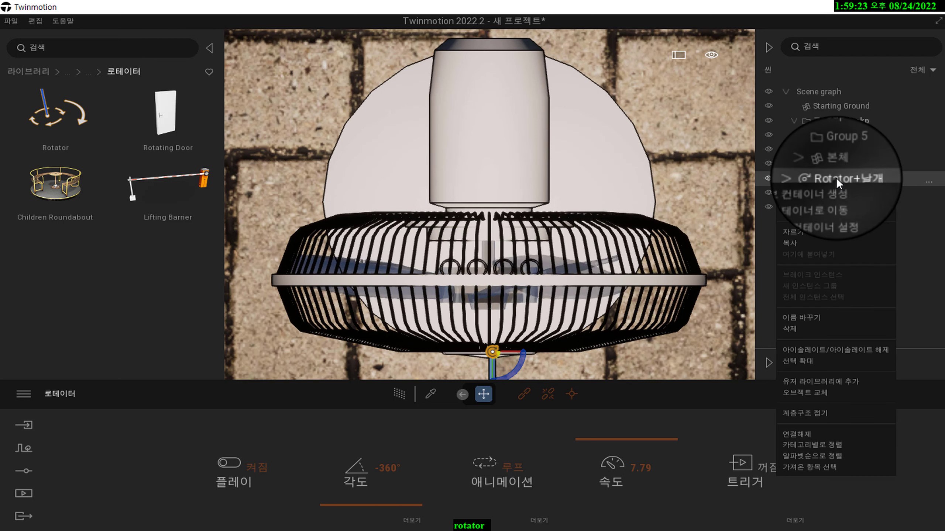
{"action": "left_click", "coordinate": [800, 231]}
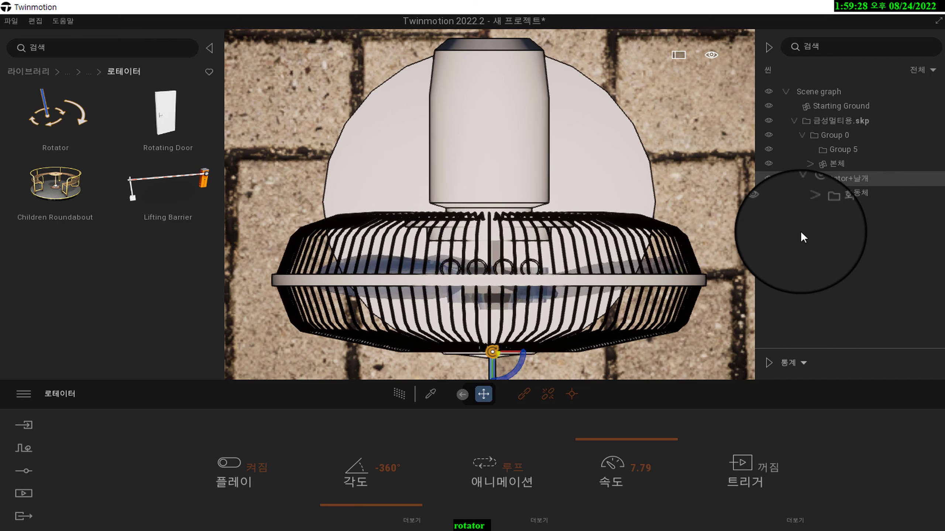
{"action": "left_click", "coordinate": [836, 193]}
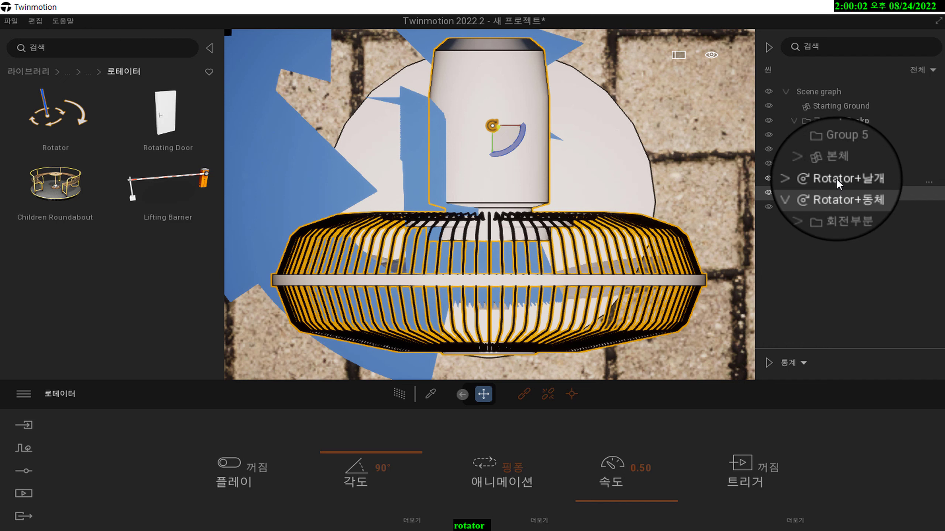
{"action": "right_click", "coordinate": [833, 191]}
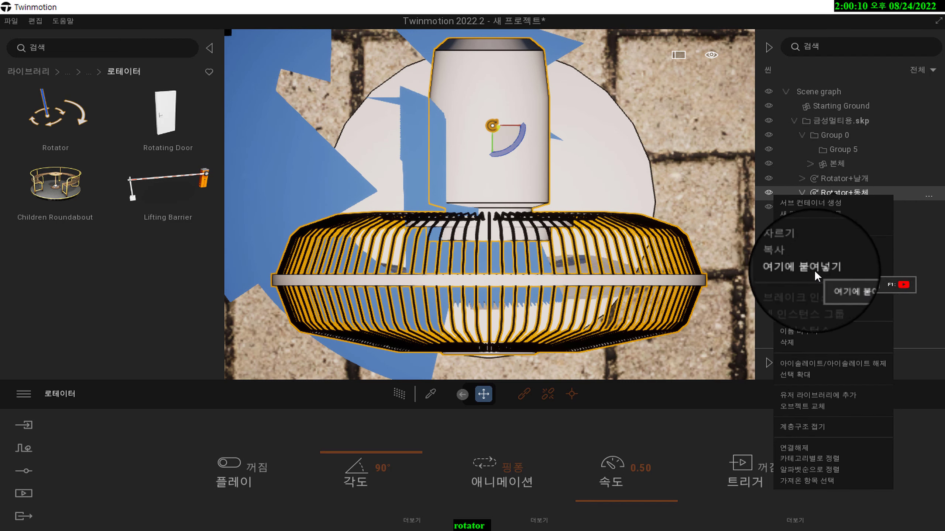
{"action": "left_click", "coordinate": [814, 268]}
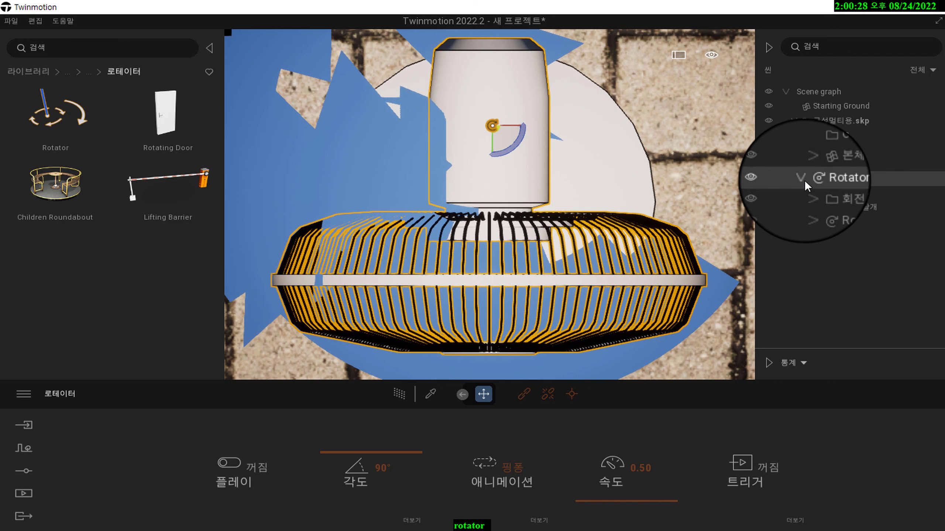
{"action": "left_click", "coordinate": [805, 178]}
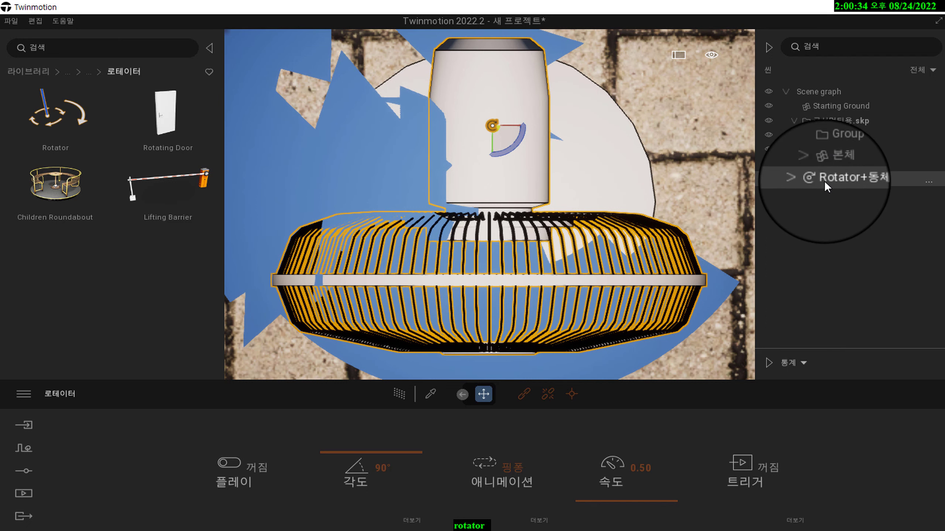
{"action": "left_click", "coordinate": [805, 179]}
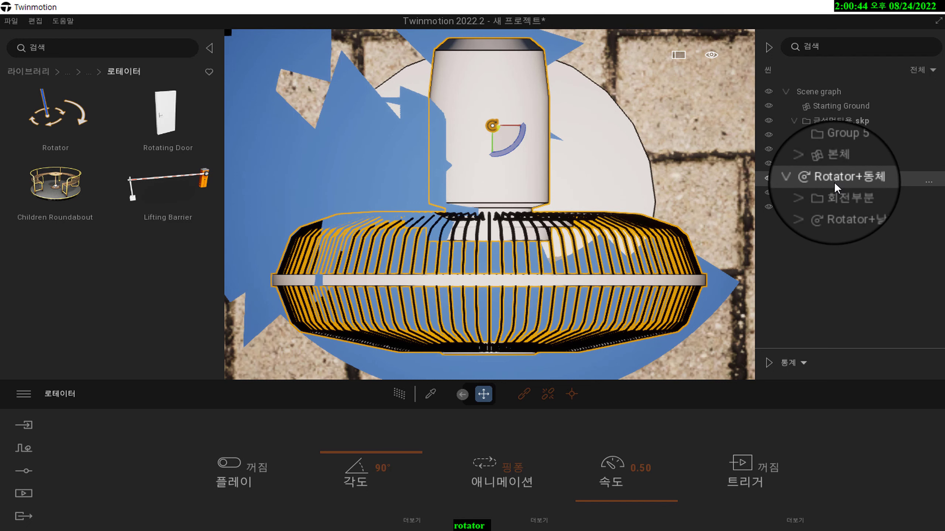
{"action": "left_click", "coordinate": [804, 177]}
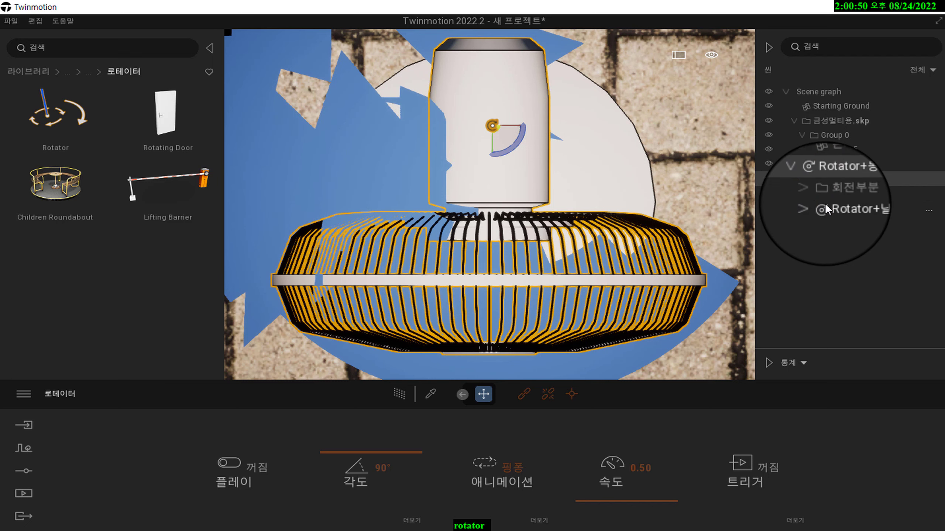
Step: Select Rotator+동체 in the scene graph and turn its play on so the fan head swings
{"action": "left_click", "coordinate": [825, 205]}
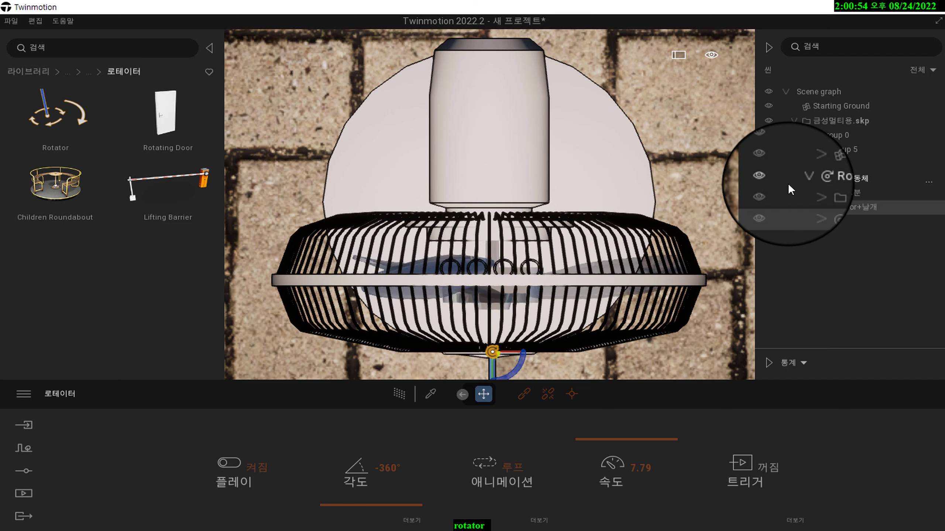
{"action": "left_click", "coordinate": [797, 177]}
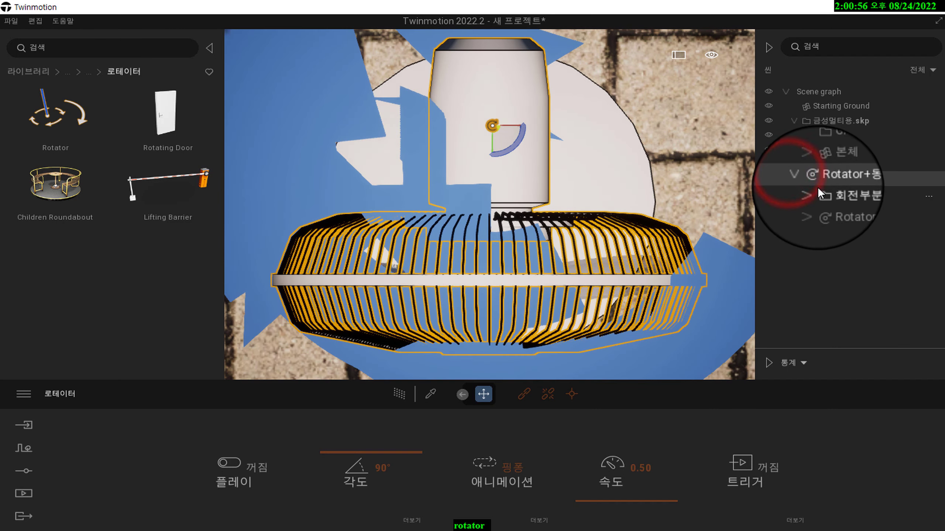
{"action": "left_click", "coordinate": [826, 180]}
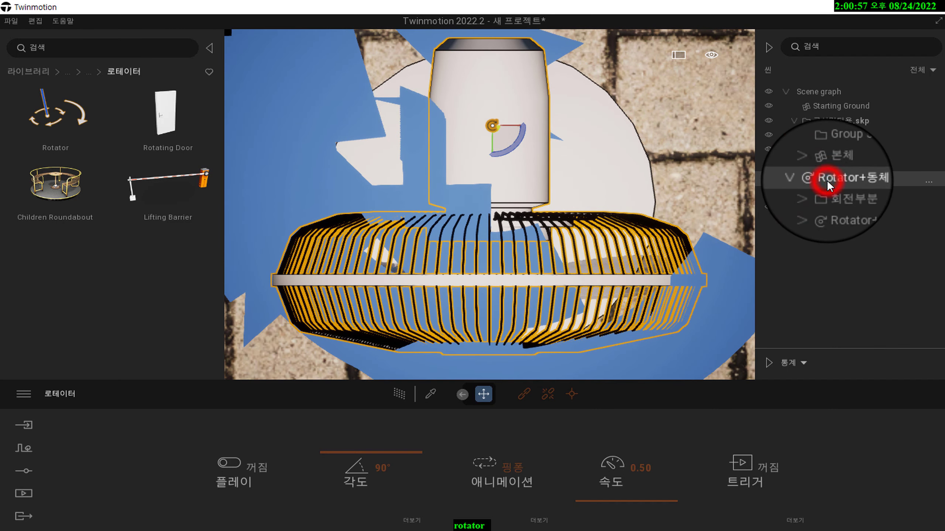
{"action": "left_click", "coordinate": [257, 468]}
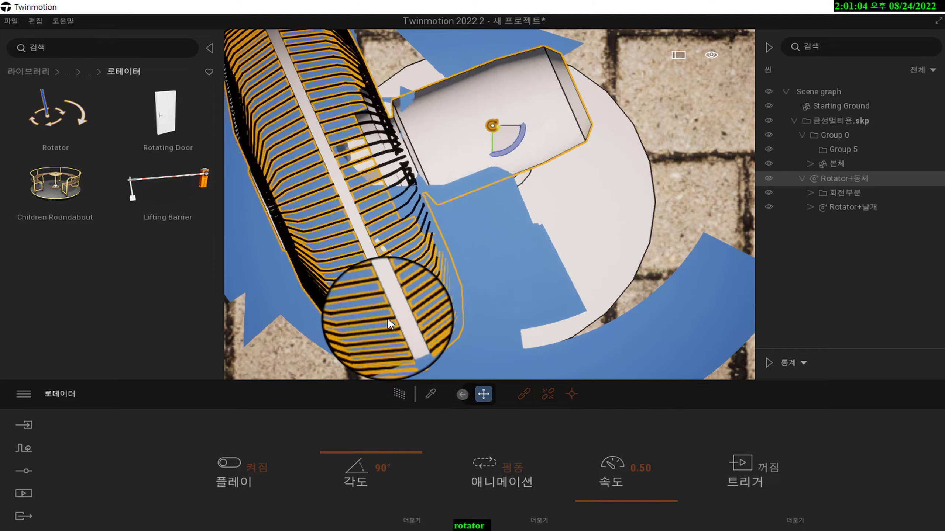
Step: Set the speed of Rotator+동체 to 0.08 and use the ping-pong (핑퐁) animation mode
{"action": "left_click_drag", "start_coordinate": [617, 500], "coordinate": [620, 504]}
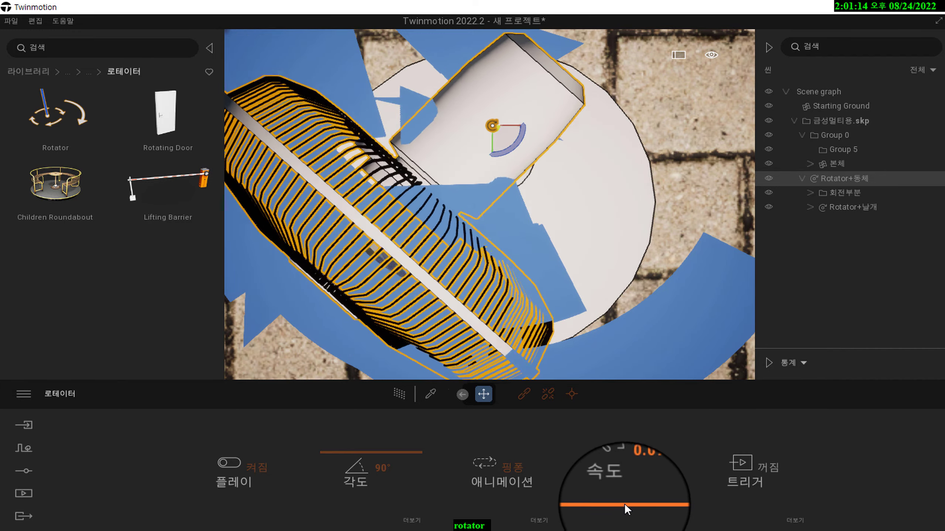
{"action": "left_click", "coordinate": [649, 469]}
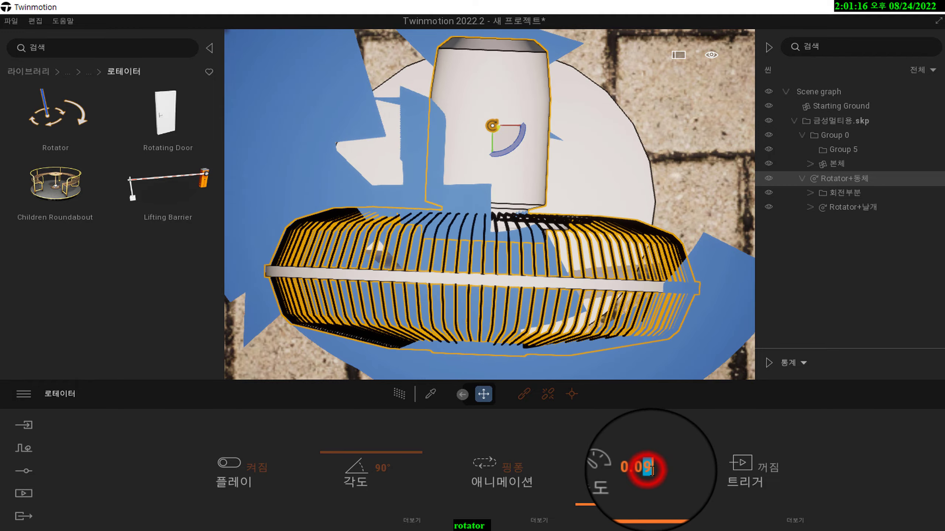
{"action": "type", "text": "0.08"}
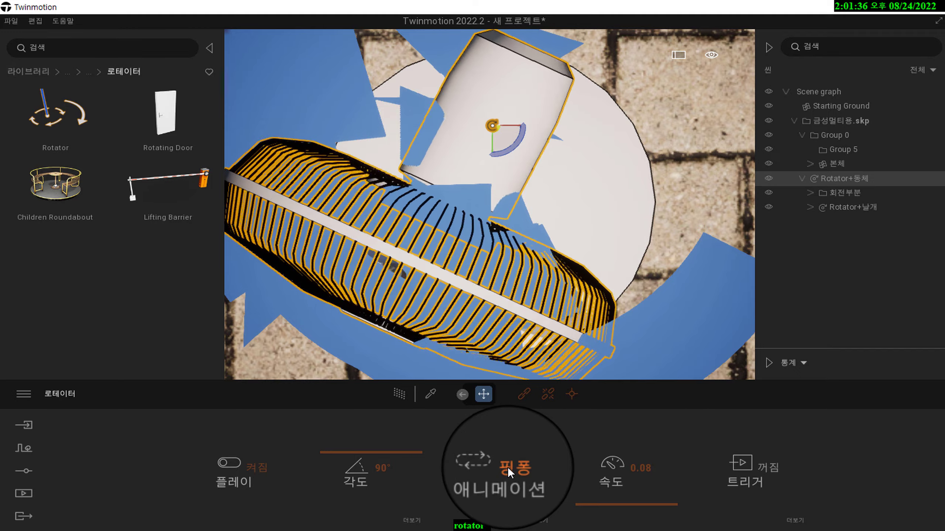
{"action": "left_click", "coordinate": [507, 466]}
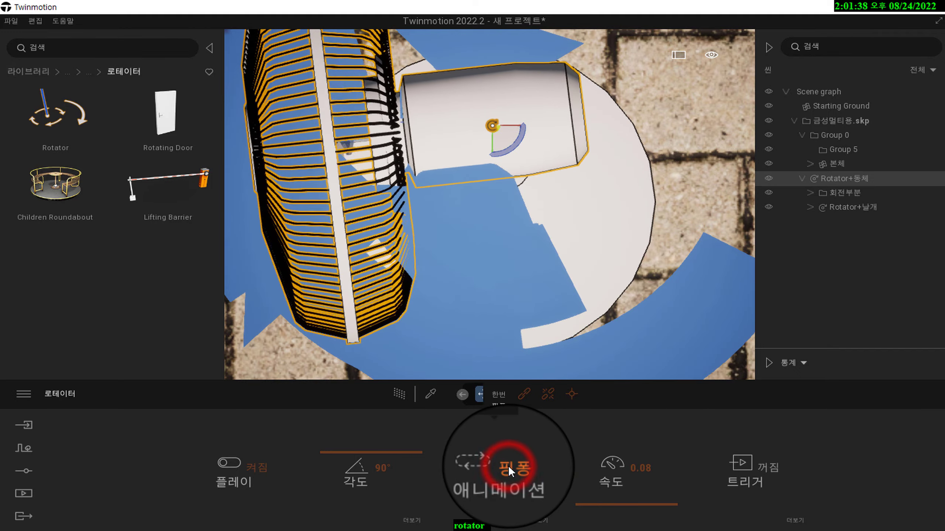
{"action": "left_click", "coordinate": [500, 408]}
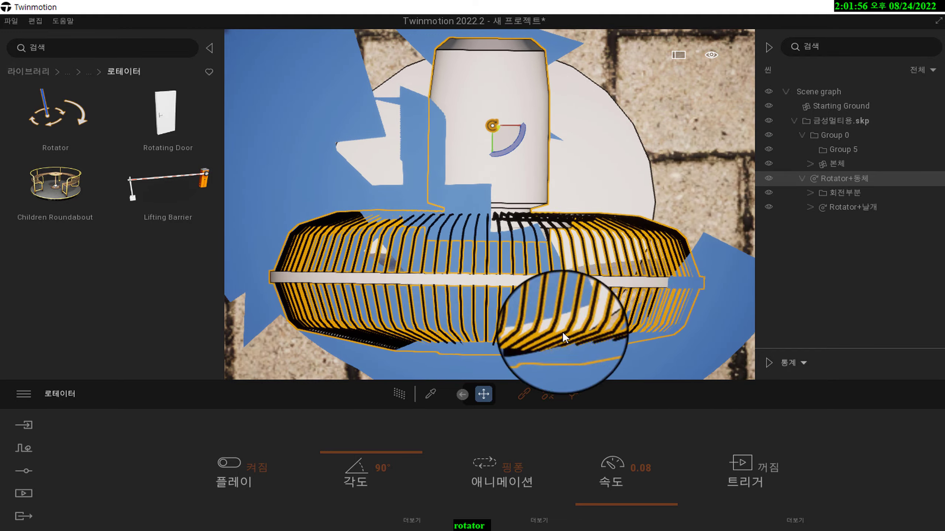
Step: Set the swing angle of Rotator+동체 to 122° and rotate its starting direction so the head swings to both sides
{"action": "left_click_drag", "start_coordinate": [399, 453], "coordinate": [402, 449]}
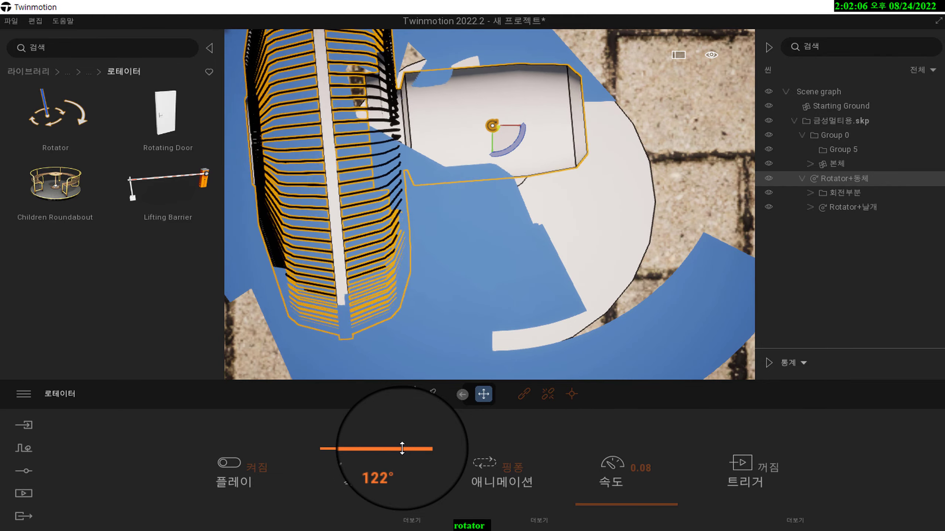
{"action": "left_click_drag", "start_coordinate": [403, 449], "coordinate": [403, 448]}
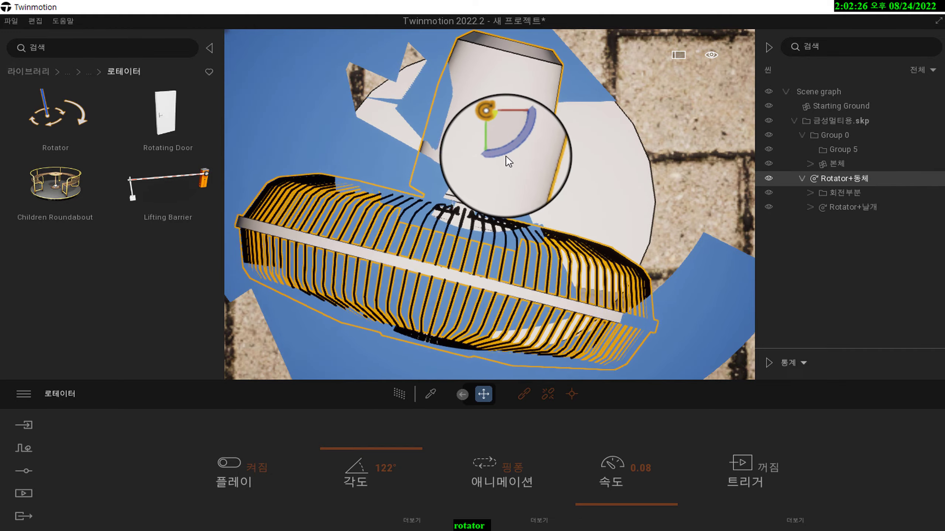
{"action": "left_click", "coordinate": [508, 158]}
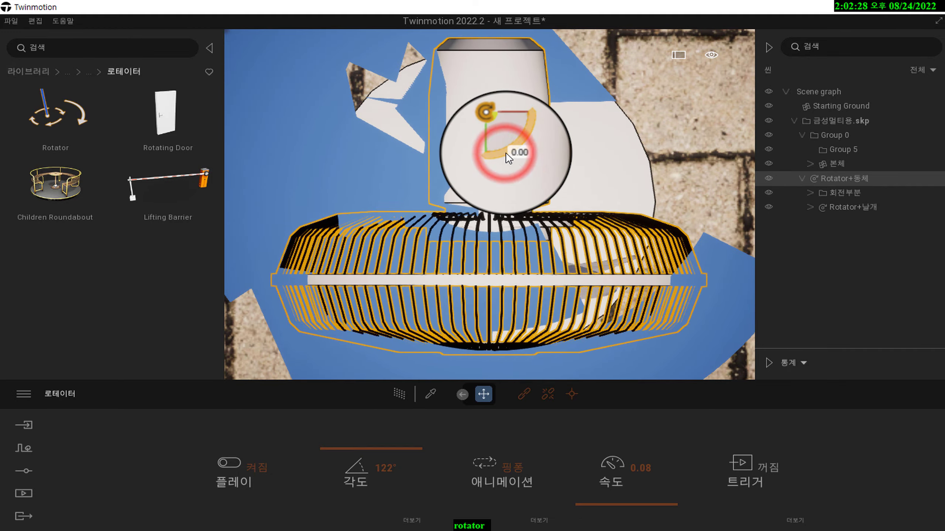
{"action": "left_click_drag", "start_coordinate": [509, 158], "coordinate": [546, 99]}
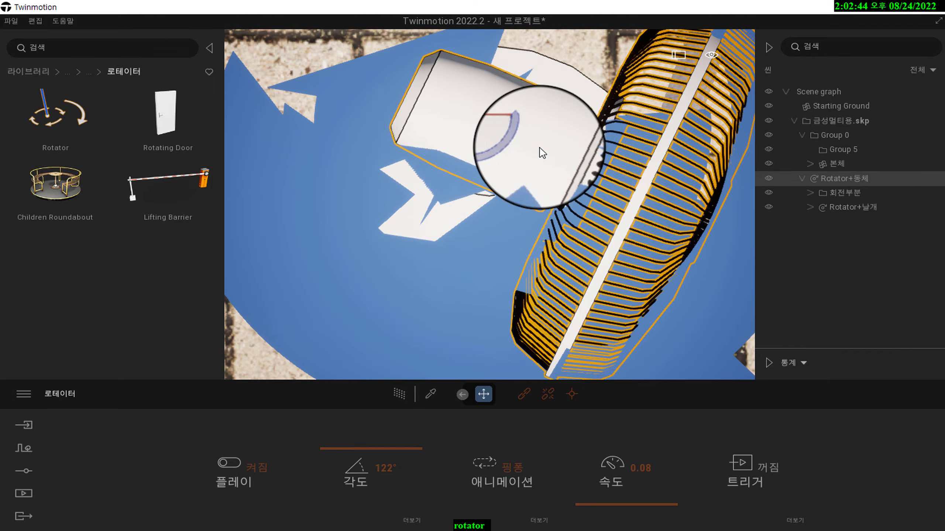
{"action": "left_click", "coordinate": [518, 137]}
{"action": "left_click_drag", "start_coordinate": [518, 138], "coordinate": [512, 144]}
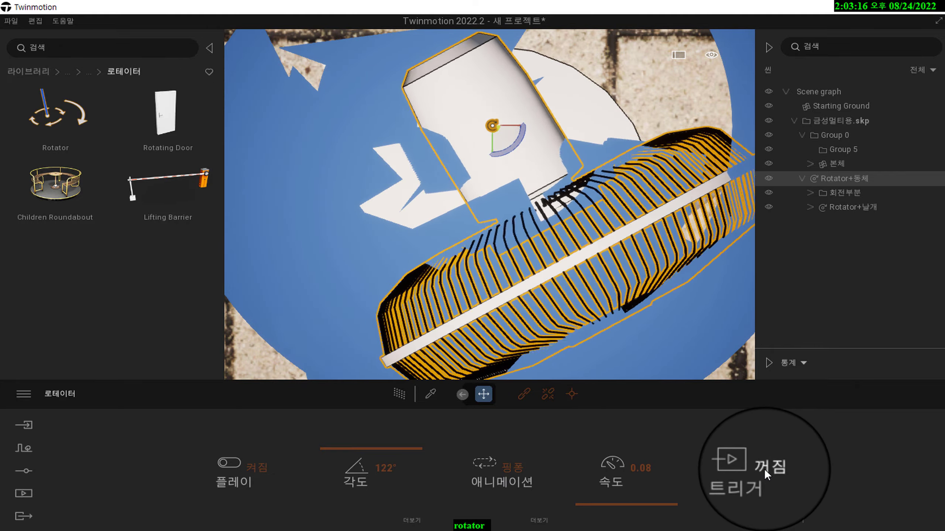
Step: Turn on the trigger of Rotator+동체 and review its trigger type and trigger zone settings
{"action": "left_click", "coordinate": [764, 469]}
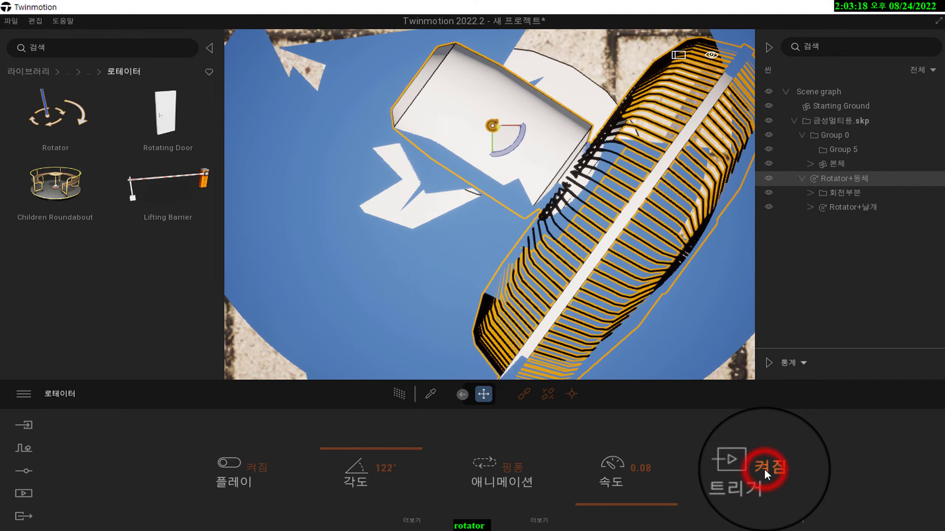
{"action": "left_click", "coordinate": [789, 521]}
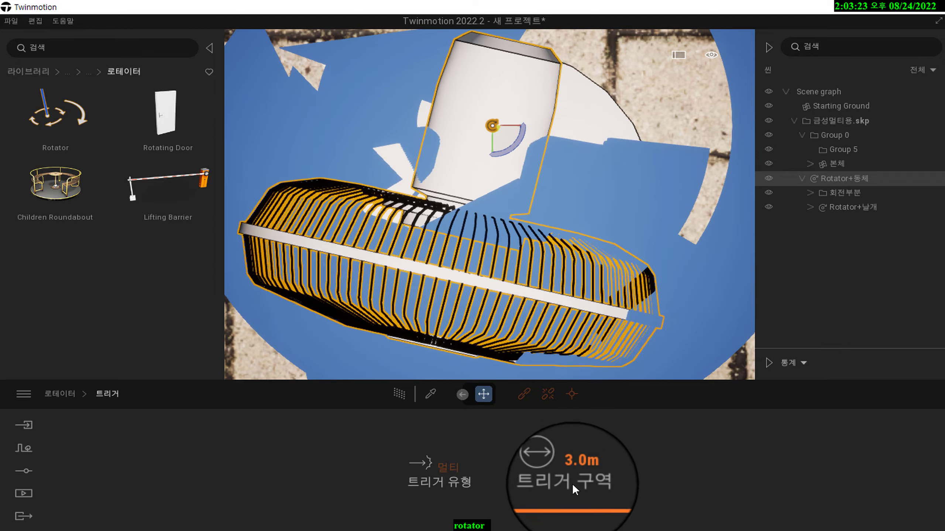
{"action": "scroll", "coordinate": [630, 338], "scroll_direction": "down", "scroll_amount": 3}
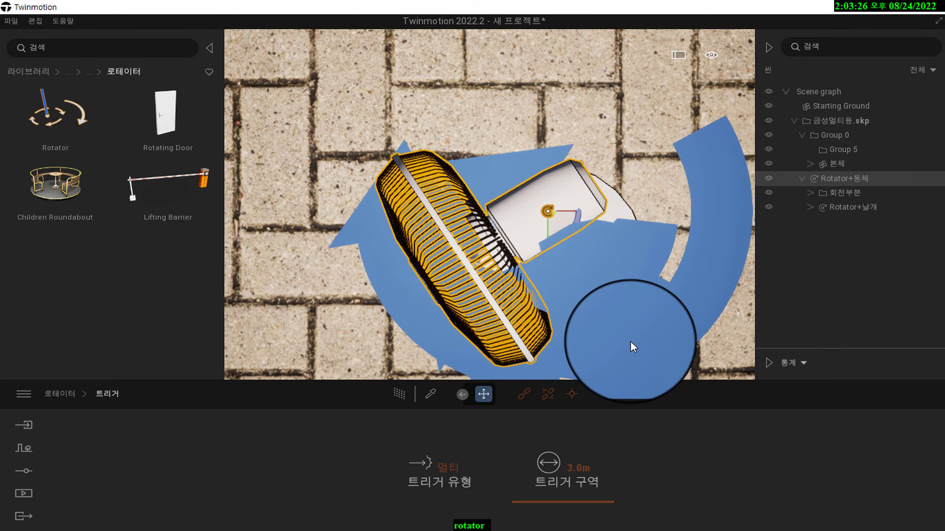
{"action": "scroll", "coordinate": [631, 344], "scroll_direction": "up", "scroll_amount": 5}
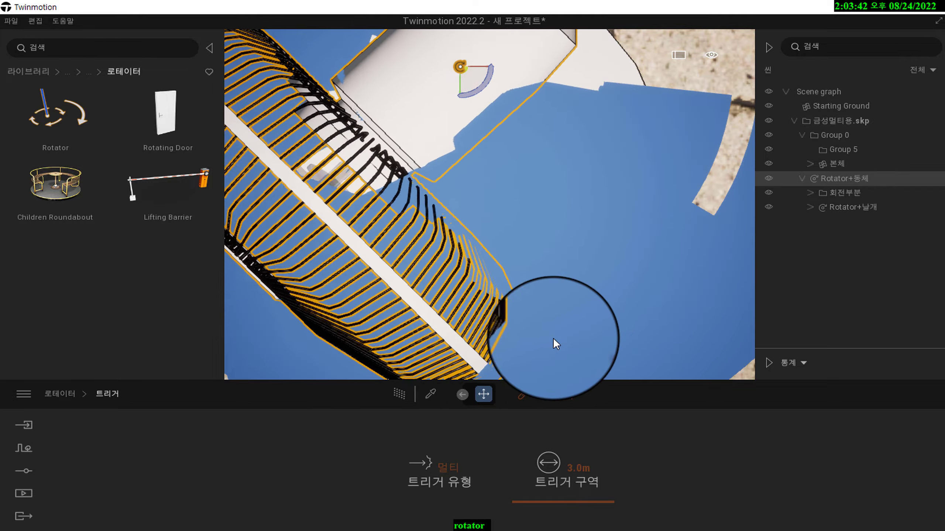
{"action": "left_click", "coordinate": [442, 469]}
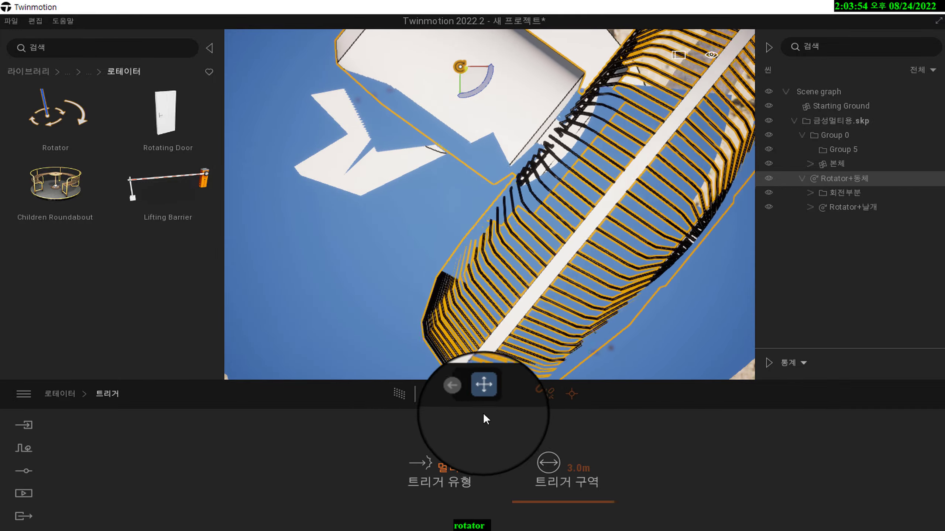
{"action": "left_click", "coordinate": [442, 465]}
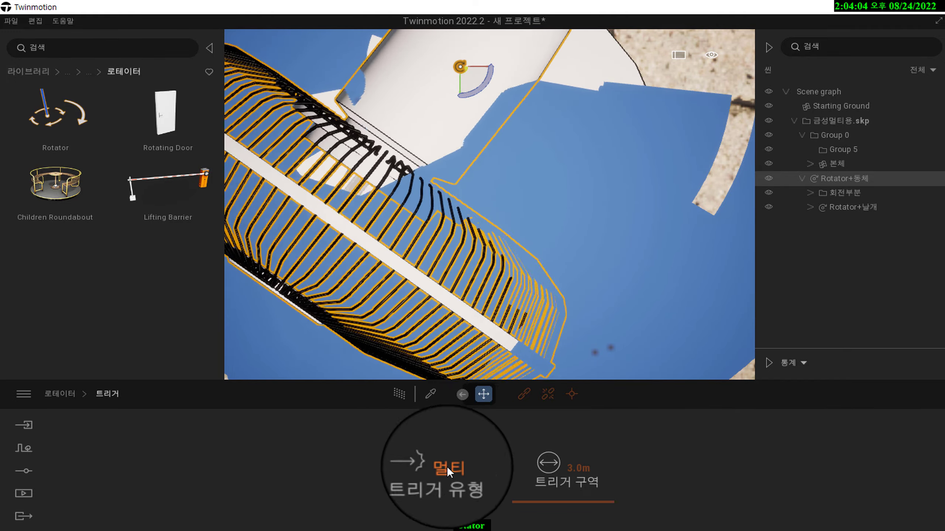
Step: Try switching the pedestrian (보행자) option in the trigger type of Rotator+동체 off and on
{"action": "left_click", "coordinate": [448, 465]}
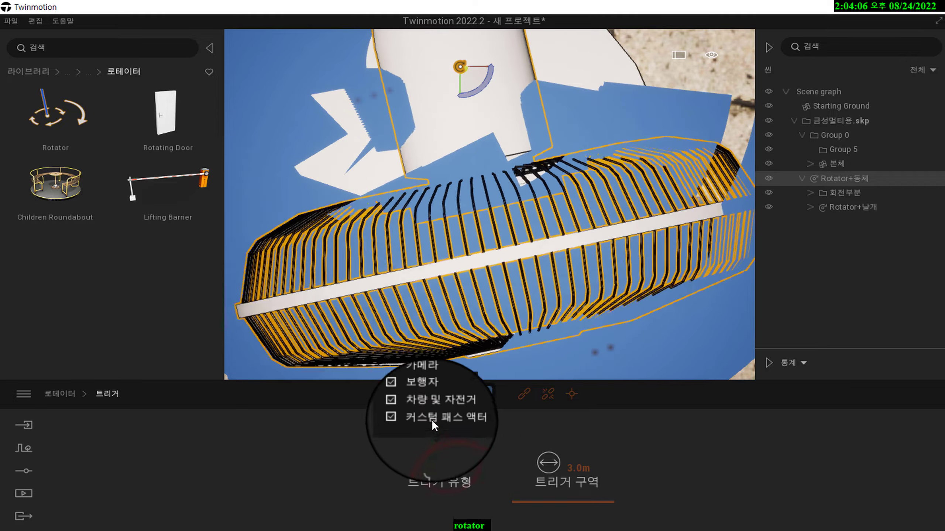
{"action": "left_click", "coordinate": [430, 395]}
{"action": "left_click", "coordinate": [430, 394]}
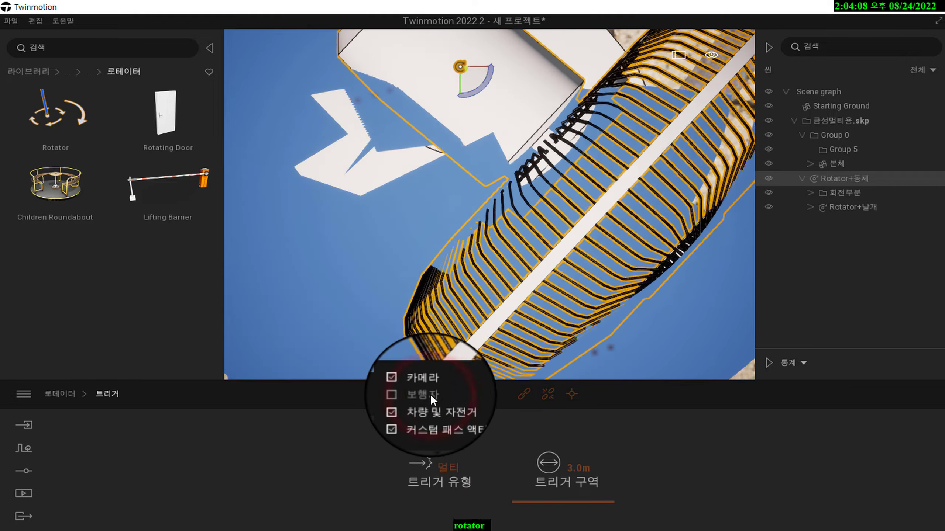
{"action": "left_click", "coordinate": [404, 395]}
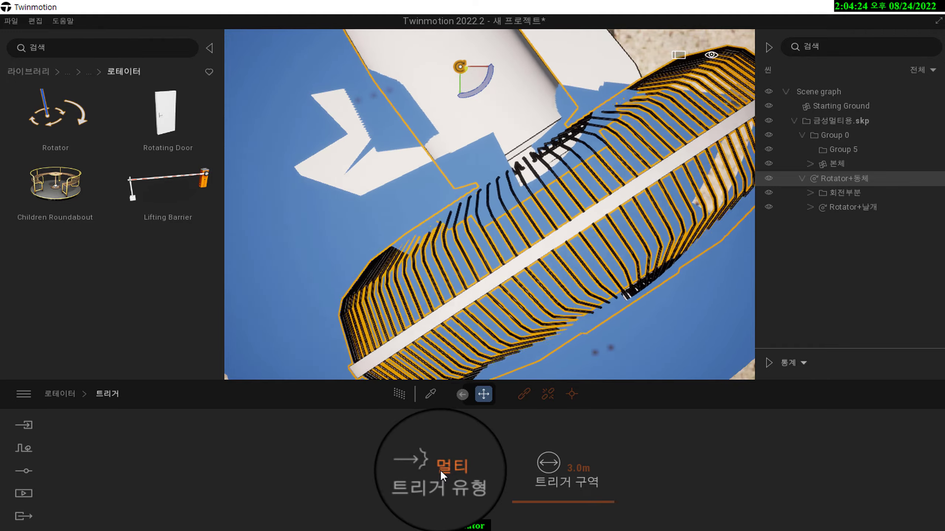
{"action": "left_click", "coordinate": [442, 467]}
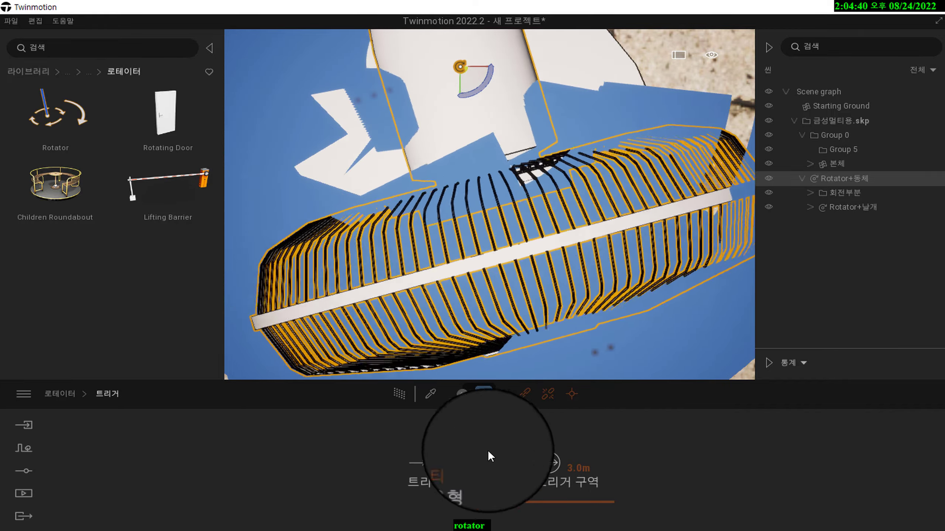
{"action": "left_click", "coordinate": [444, 466]}
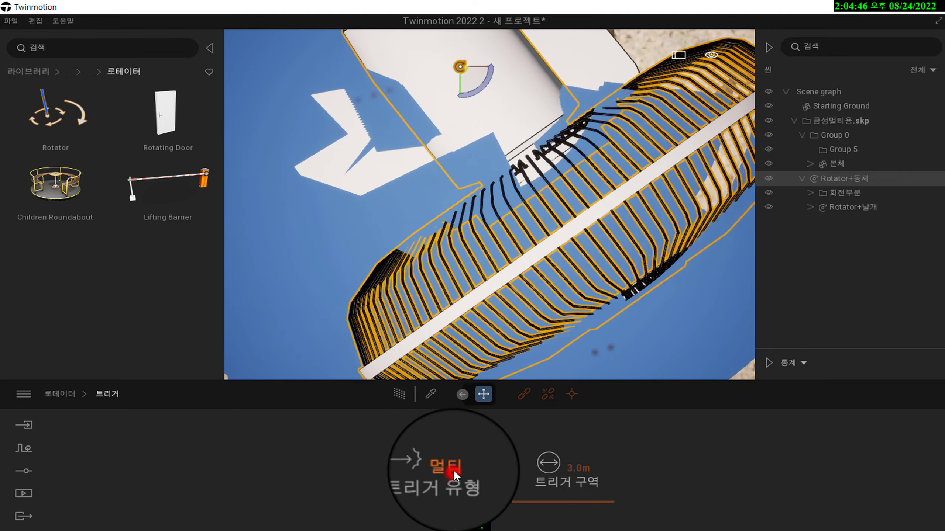
Step: Limit the trigger type of Rotator+동체 to the camera (카메라) by unchecking pedestrians, vehicles and bicycles, and custom path actors
{"action": "left_click", "coordinate": [452, 468]}
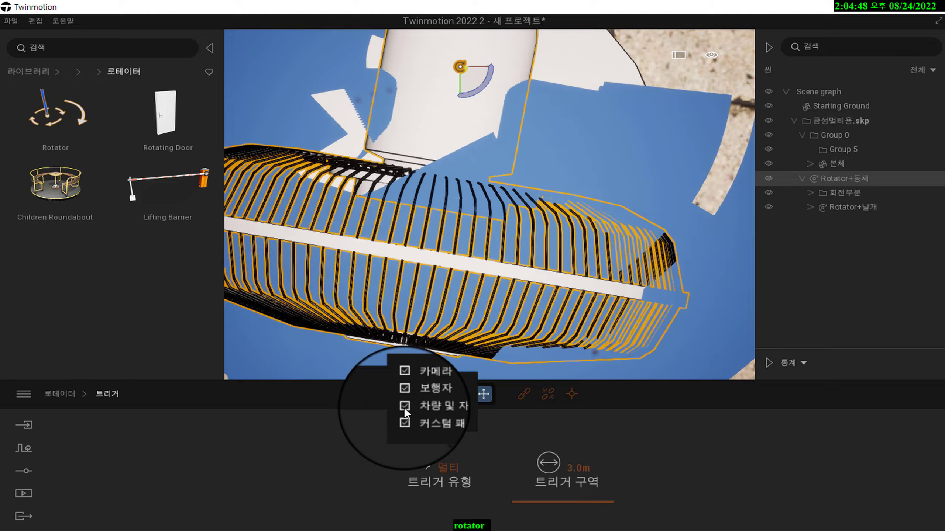
{"action": "left_click", "coordinate": [404, 406]}
{"action": "left_click", "coordinate": [405, 418]}
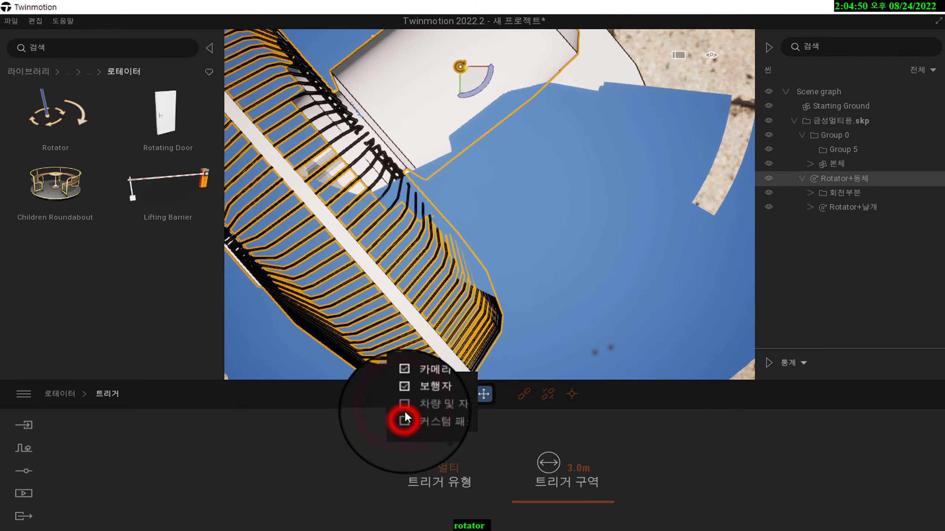
{"action": "left_click", "coordinate": [404, 396]}
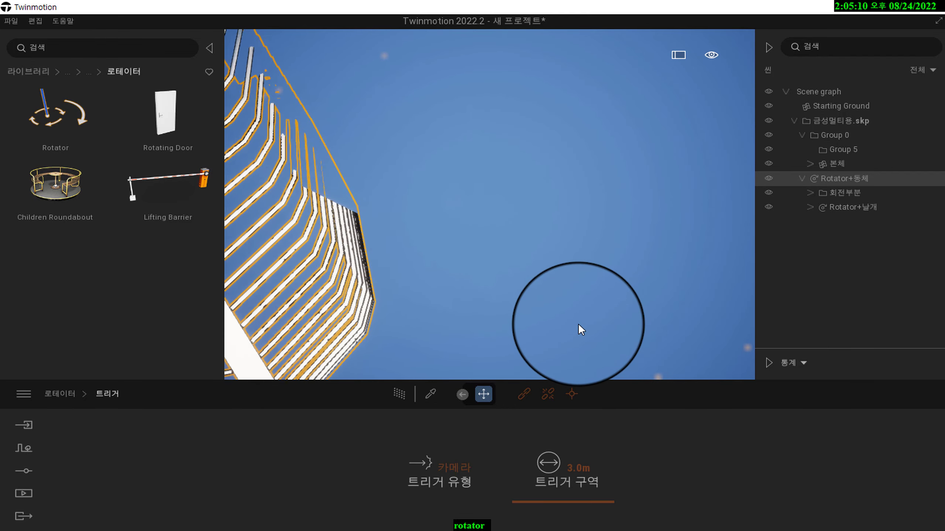
Step: Look at the swinging fan and its surroundings from the top view
{"action": "key", "text": "F6"}
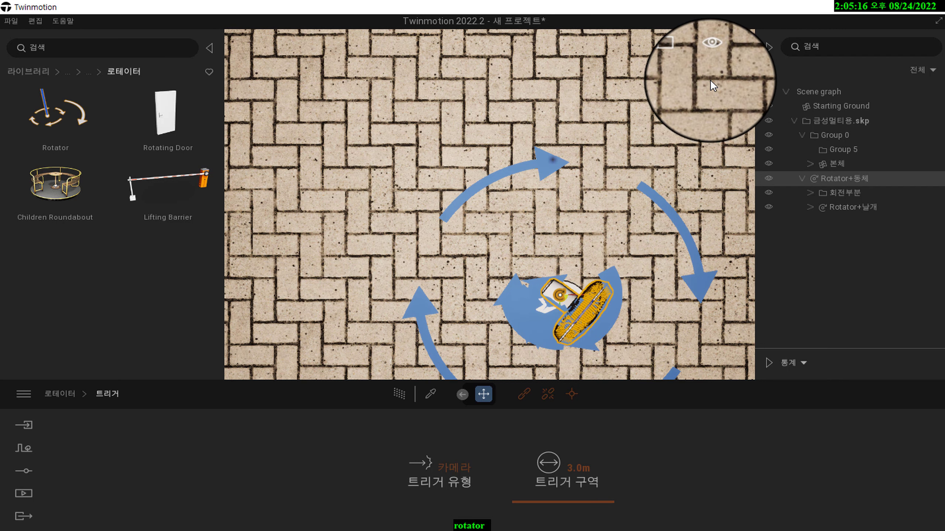
{"action": "left_click", "coordinate": [715, 56]}
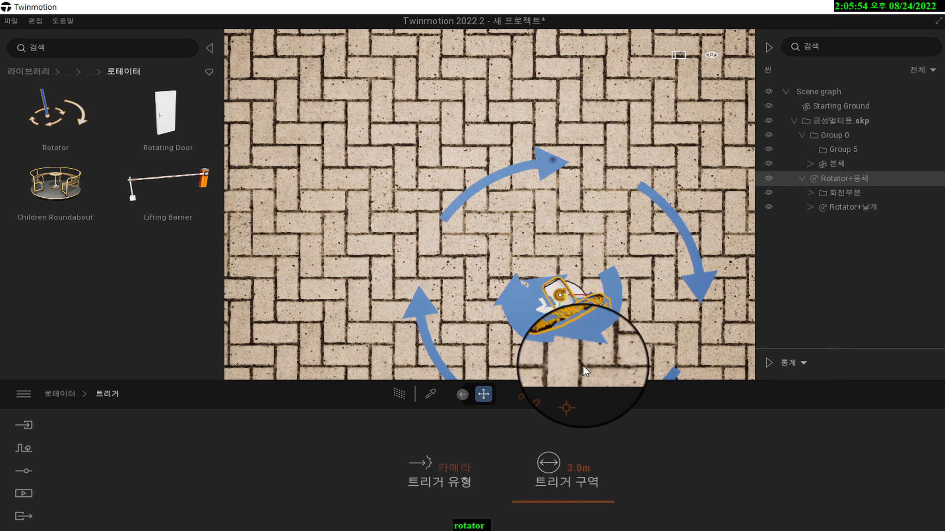
{"action": "scroll", "coordinate": [632, 339], "scroll_direction": "up", "scroll_amount": 1}
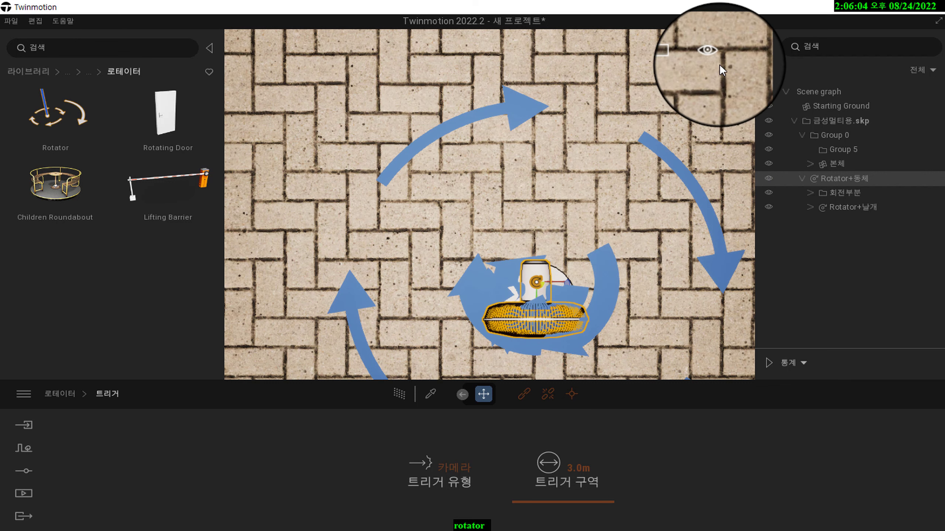
Step: Return to the perspective (원근) view of the whole fan and clear the selection
{"action": "left_click", "coordinate": [712, 54]}
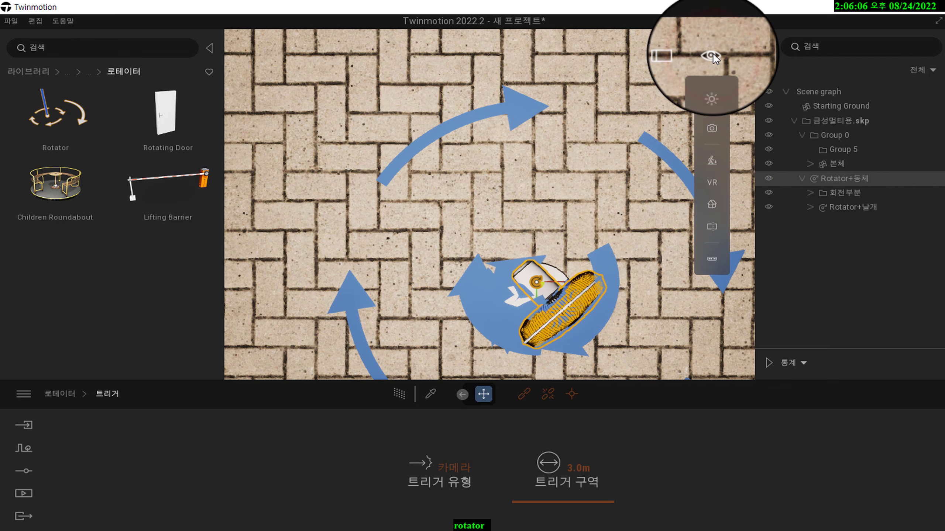
{"action": "left_click", "coordinate": [707, 204]}
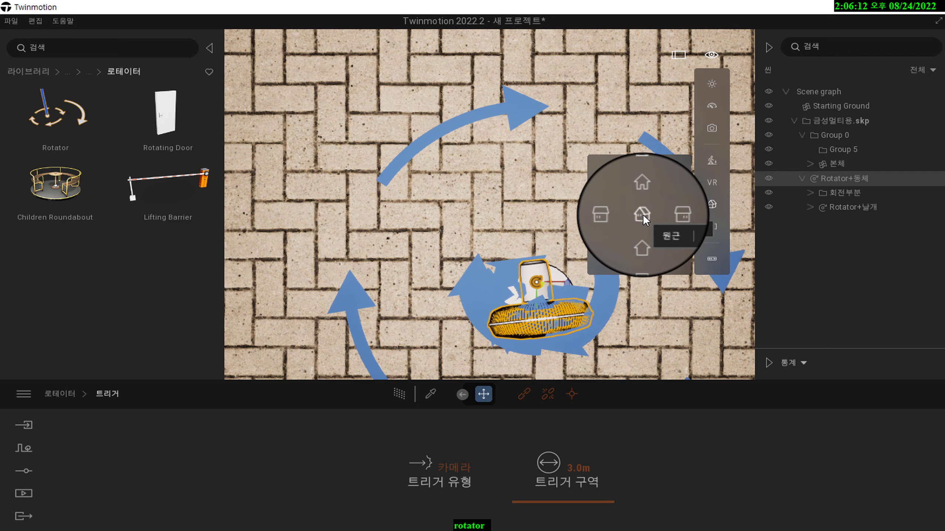
{"action": "left_click", "coordinate": [642, 214]}
{"action": "right_click_drag", "start_coordinate": [573, 282], "coordinate": [574, 290]}
{"action": "left_click", "coordinate": [552, 305]}
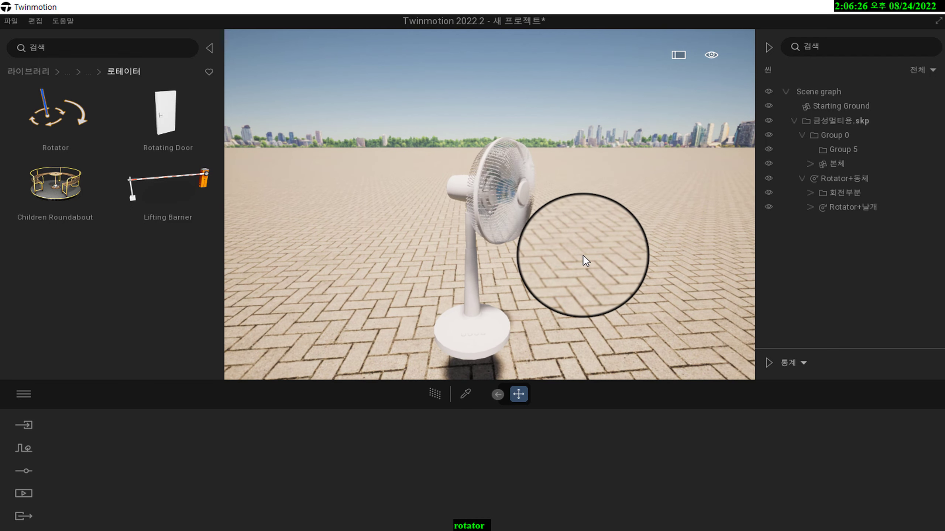
Step: Collapse 금성멀티용.skp in the scene graph and move the whole fan farther back across the paved ground
{"action": "left_click", "coordinate": [794, 121]}
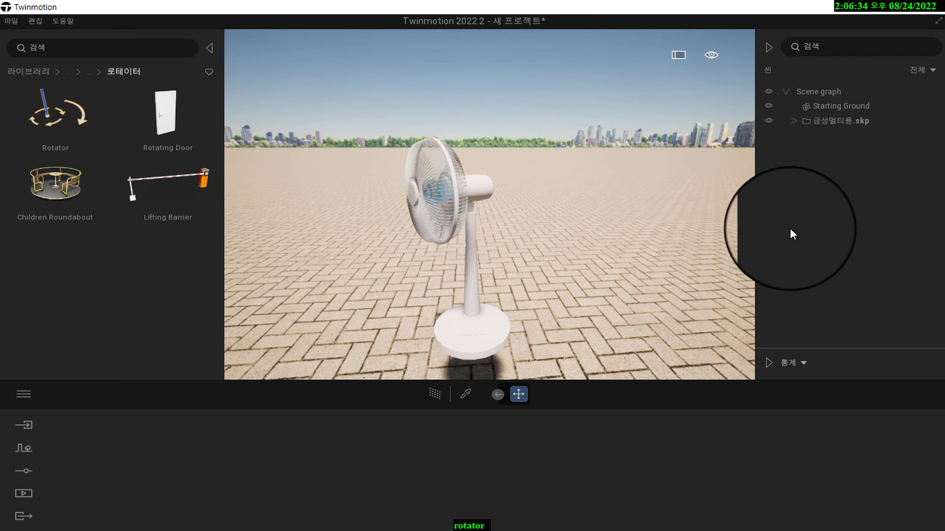
{"action": "left_click", "coordinate": [793, 122]}
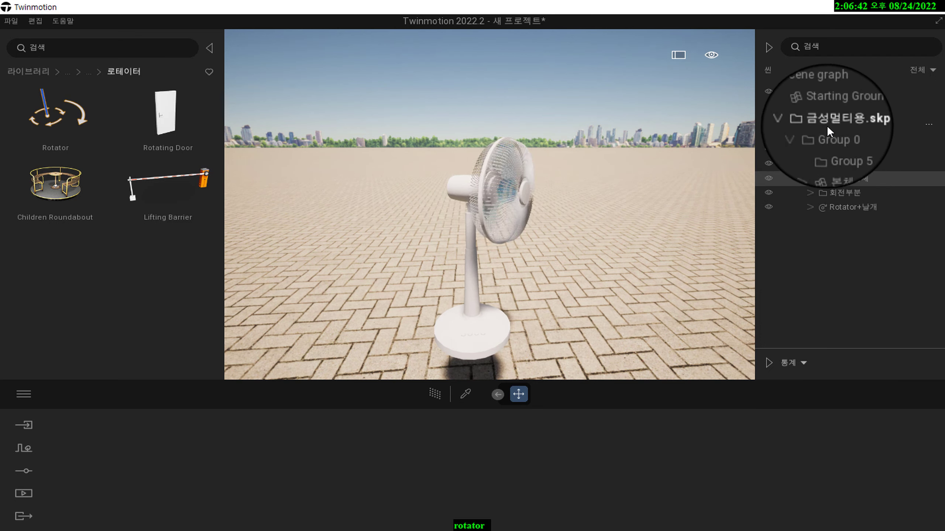
{"action": "left_click", "coordinate": [797, 119]}
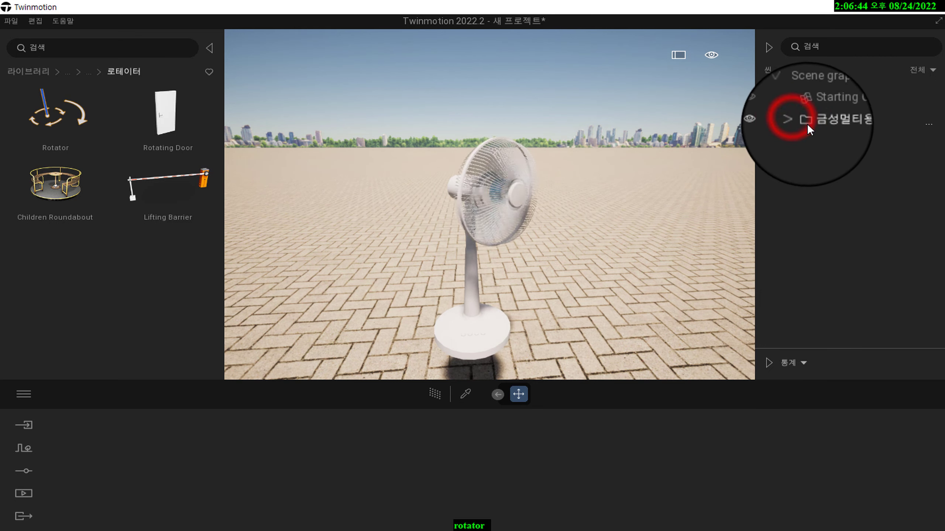
{"action": "left_click", "coordinate": [819, 121]}
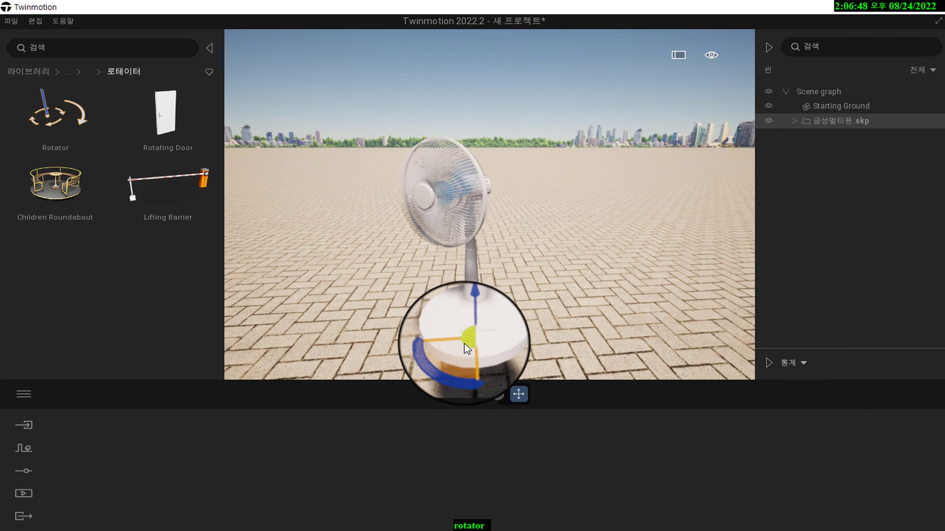
{"action": "mouse_move", "coordinate": [466, 338]}
{"action": "left_mouse_down"}
{"action": "mouse_move", "coordinate": [583, 236]}
{"action": "mouse_move", "coordinate": [453, 273]}
{"action": "mouse_move", "coordinate": [449, 323]}
{"action": "mouse_move", "coordinate": [403, 314]}
{"action": "mouse_move", "coordinate": [620, 265]}
{"action": "mouse_move", "coordinate": [405, 297]}
{"action": "mouse_move", "coordinate": [522, 254]}
{"action": "mouse_move", "coordinate": [505, 271]}
{"action": "mouse_move", "coordinate": [490, 276]}
{"action": "mouse_move", "coordinate": [624, 218]}
{"action": "mouse_move", "coordinate": [471, 222]}
{"action": "mouse_move", "coordinate": [522, 269]}
{"action": "mouse_move", "coordinate": [443, 252]}
{"action": "mouse_move", "coordinate": [466, 258]}
{"action": "left_mouse_up"}
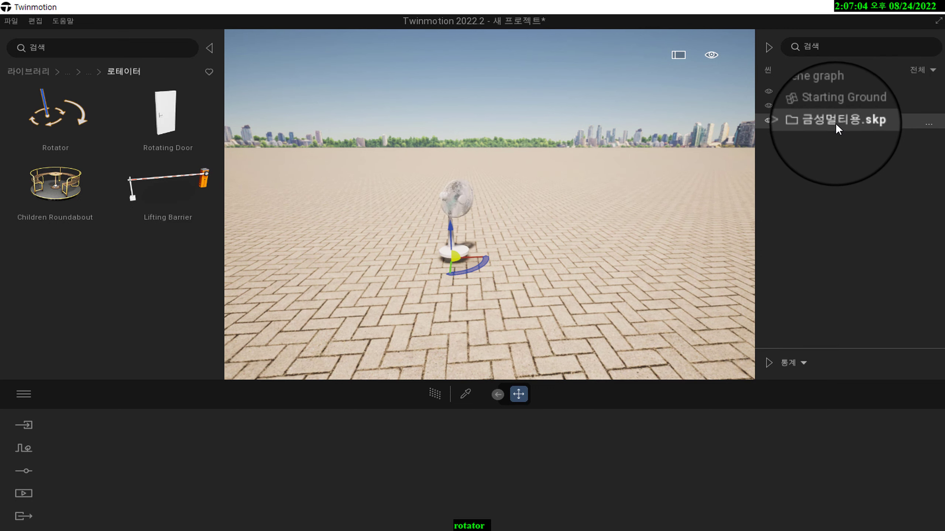
Step: Review the options available for the 금성멀티용.skp container in the scene graph, including setting it as active container, and clear the selection
{"action": "right_click_drag", "start_coordinate": [588, 233], "coordinate": [559, 240]}
{"action": "scroll", "coordinate": [559, 241], "scroll_direction": "up", "scroll_amount": 3}
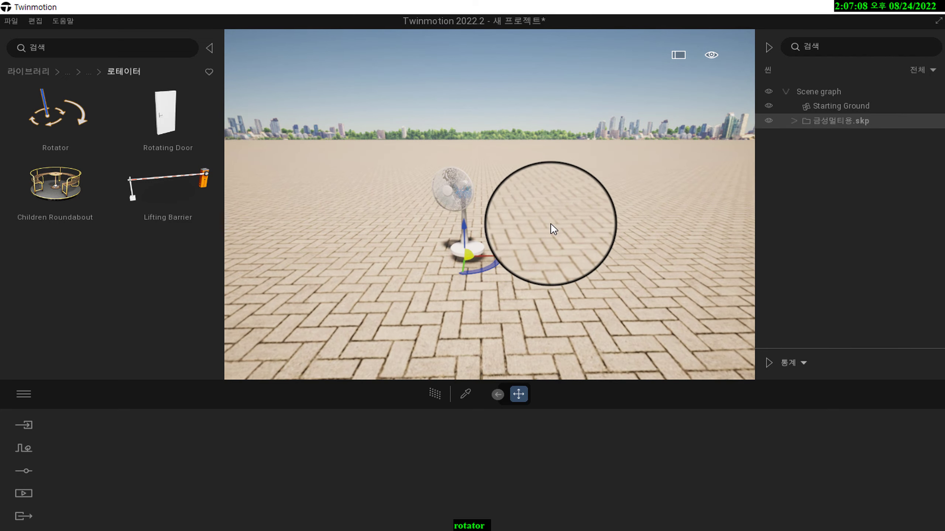
{"action": "scroll", "coordinate": [542, 225], "scroll_direction": "up", "scroll_amount": 3}
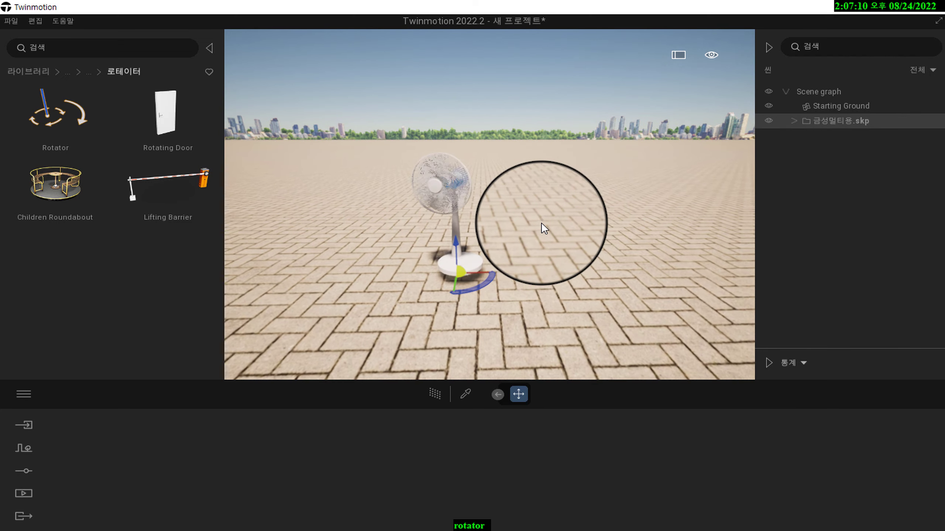
{"action": "scroll", "coordinate": [541, 230], "scroll_direction": "up", "scroll_amount": 3}
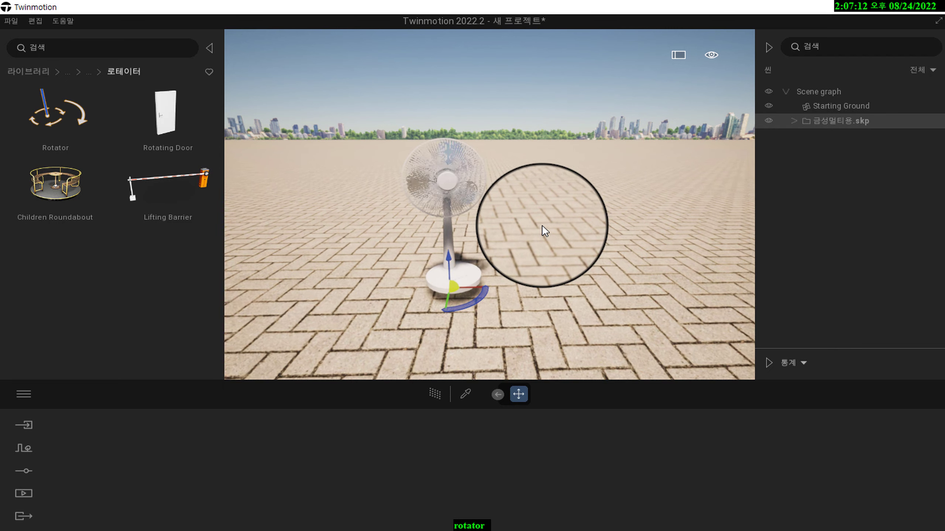
{"action": "right_click", "coordinate": [836, 119]}
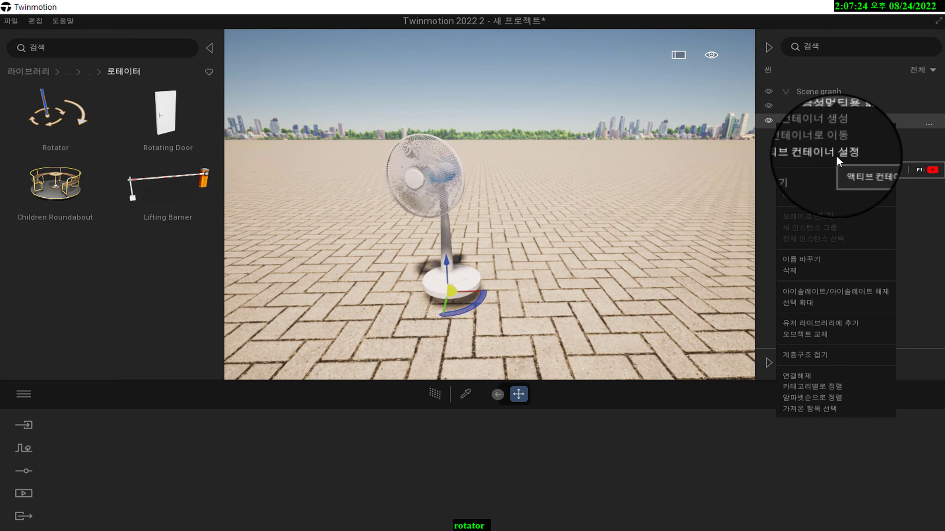
{"action": "left_click", "coordinate": [713, 177]}
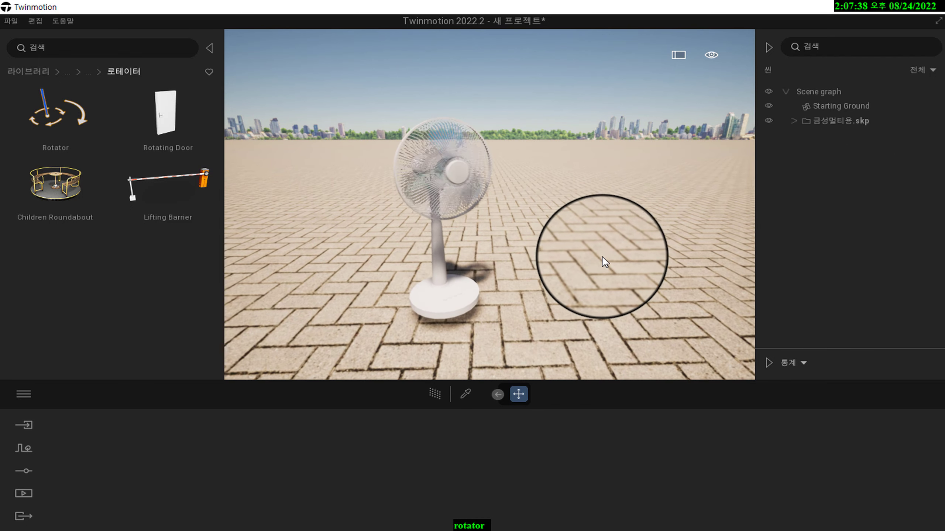
Step: Sample the Default material from the fan's base with the material picker
{"action": "scroll", "coordinate": [608, 262], "scroll_direction": "down", "scroll_amount": 3}
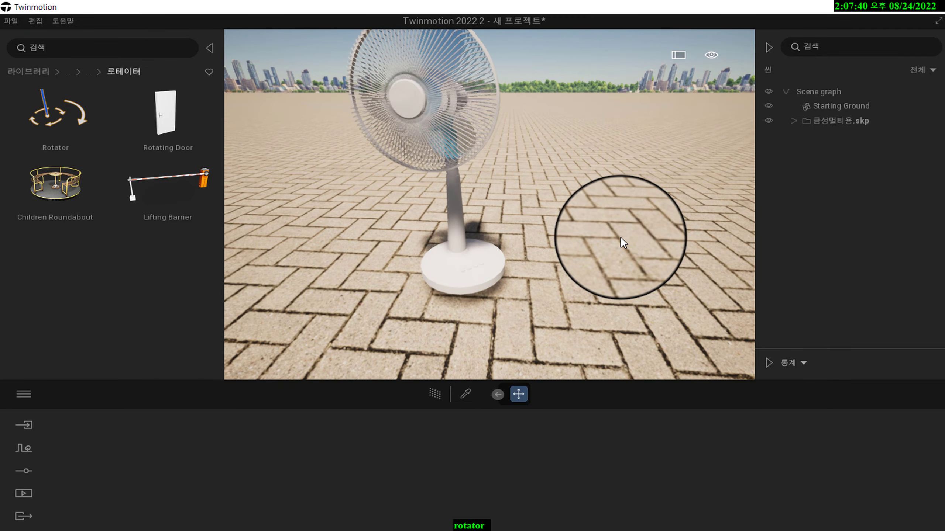
{"action": "scroll", "coordinate": [620, 238], "scroll_direction": "down", "scroll_amount": 3}
{"action": "scroll", "coordinate": [624, 244], "scroll_direction": "down", "scroll_amount": 3}
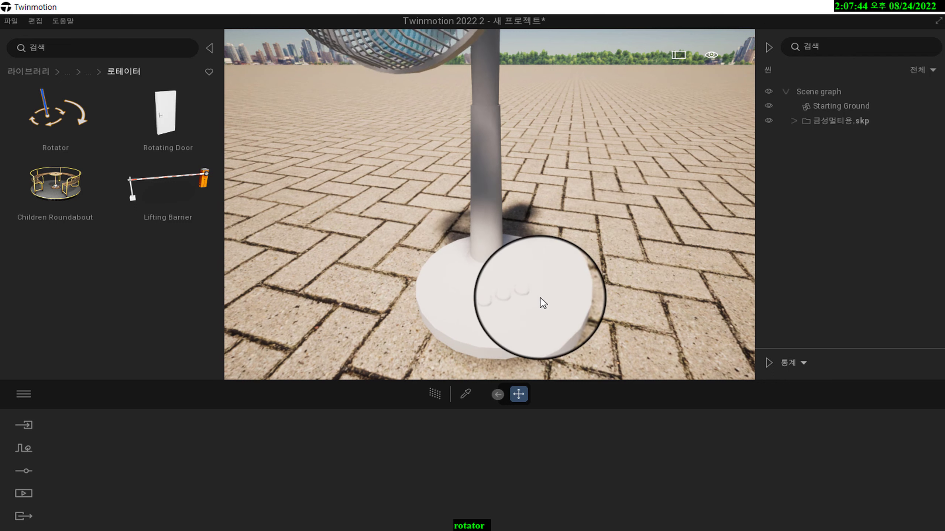
{"action": "left_click", "coordinate": [465, 394]}
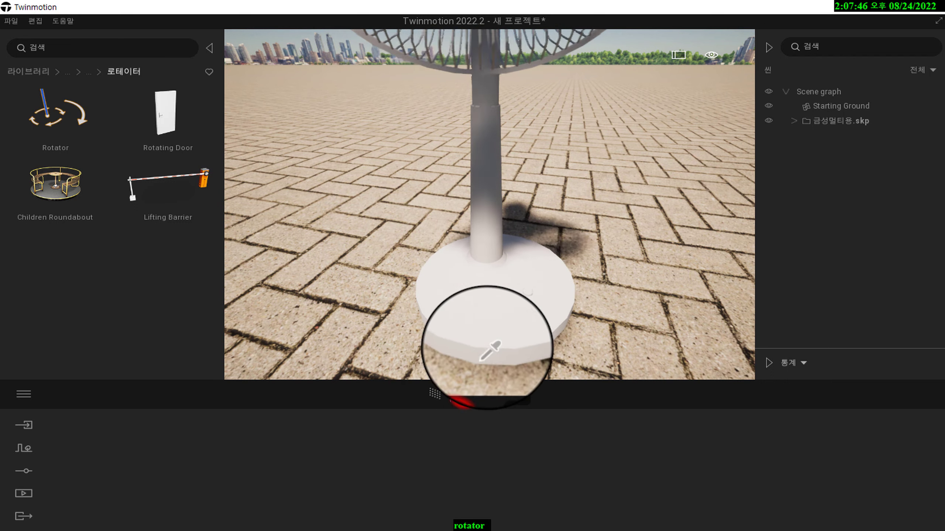
{"action": "left_click", "coordinate": [500, 285]}
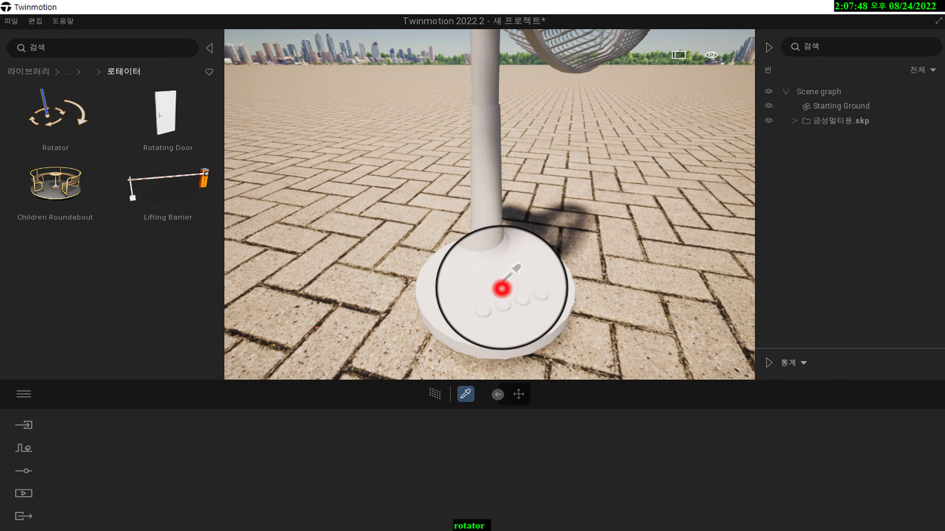
{"action": "left_click", "coordinate": [495, 294]}
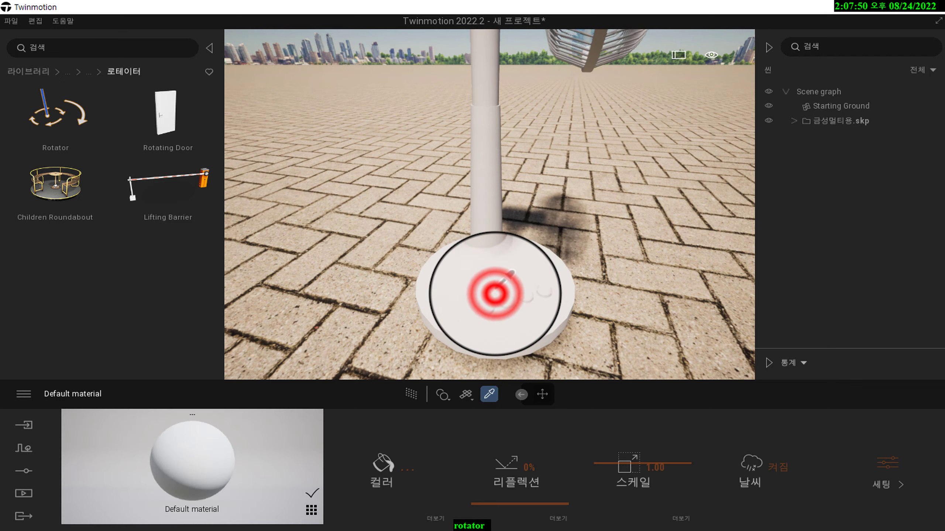
Step: Recolour the fan's Default material to a dark green with RGB 71, 124, 90 (hex 477C5A)
{"action": "left_click", "coordinate": [402, 469]}
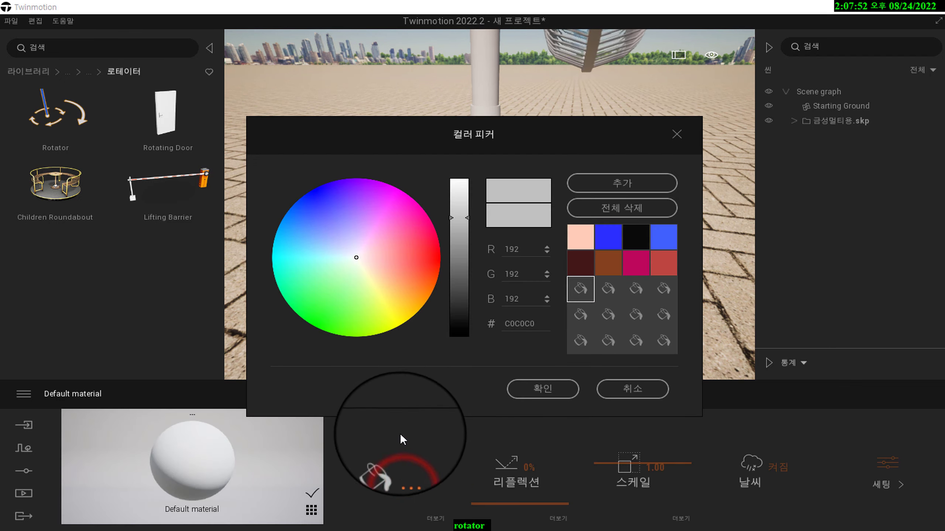
{"action": "left_click_drag", "start_coordinate": [406, 144], "coordinate": [779, 132]}
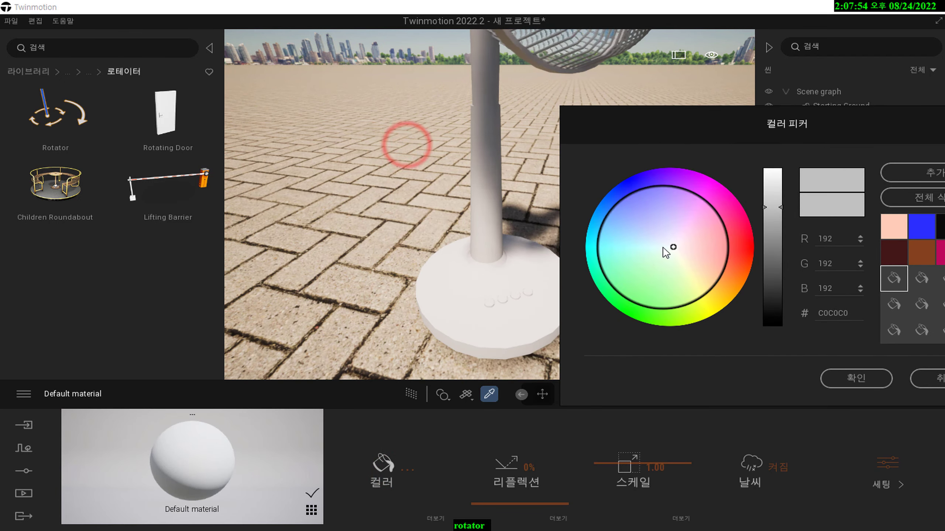
{"action": "mouse_move", "coordinate": [639, 257]}
{"action": "left_mouse_down"}
{"action": "mouse_move", "coordinate": [630, 265]}
{"action": "mouse_move", "coordinate": [642, 263]}
{"action": "left_mouse_up"}
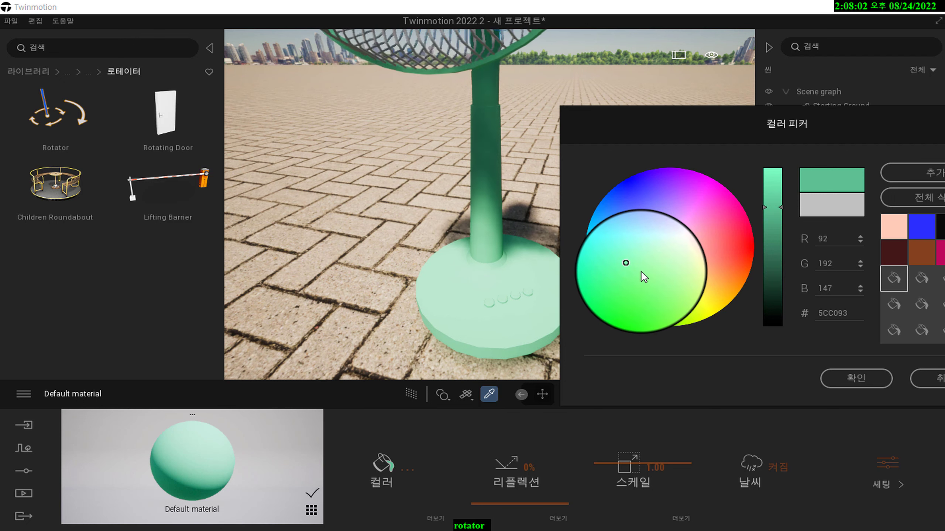
{"action": "mouse_move", "coordinate": [641, 273]}
{"action": "left_mouse_down"}
{"action": "mouse_move", "coordinate": [646, 285]}
{"action": "mouse_move", "coordinate": [651, 270]}
{"action": "mouse_move", "coordinate": [754, 237]}
{"action": "left_mouse_up"}
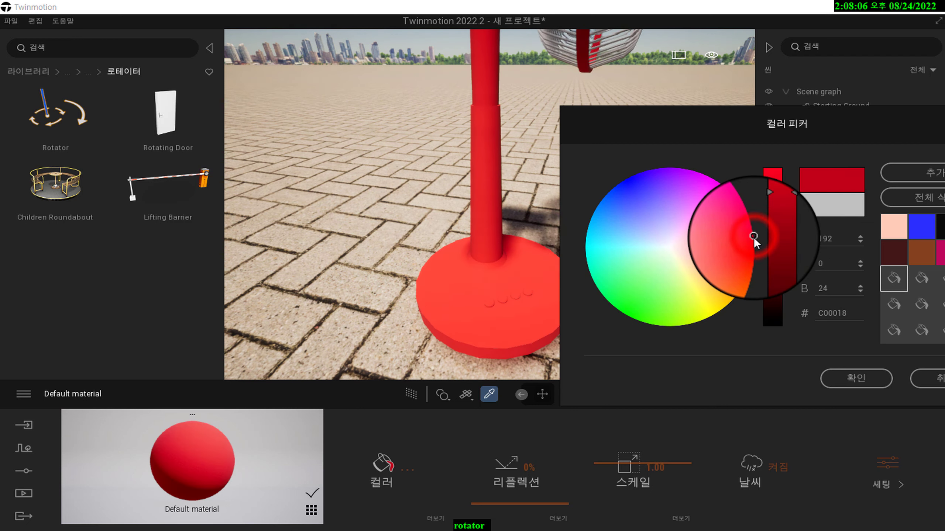
{"action": "left_click", "coordinate": [657, 266]}
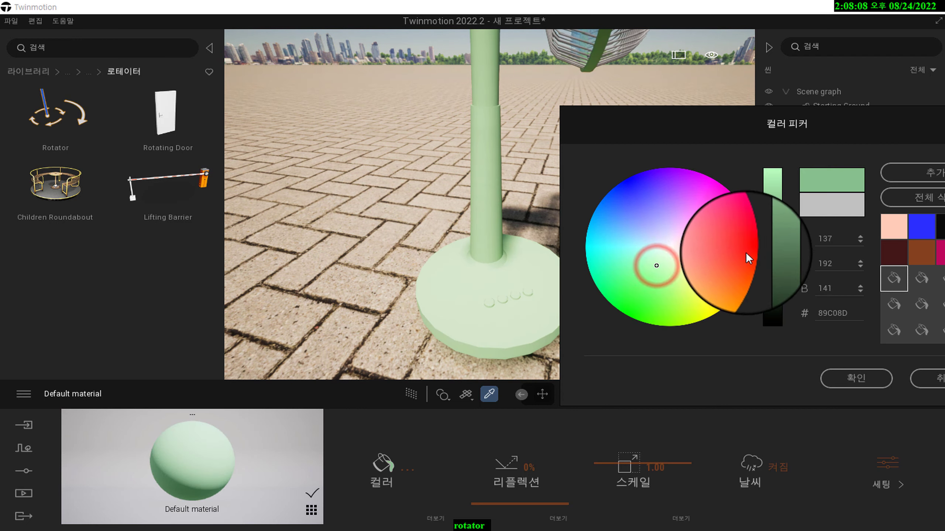
{"action": "left_click", "coordinate": [769, 234]}
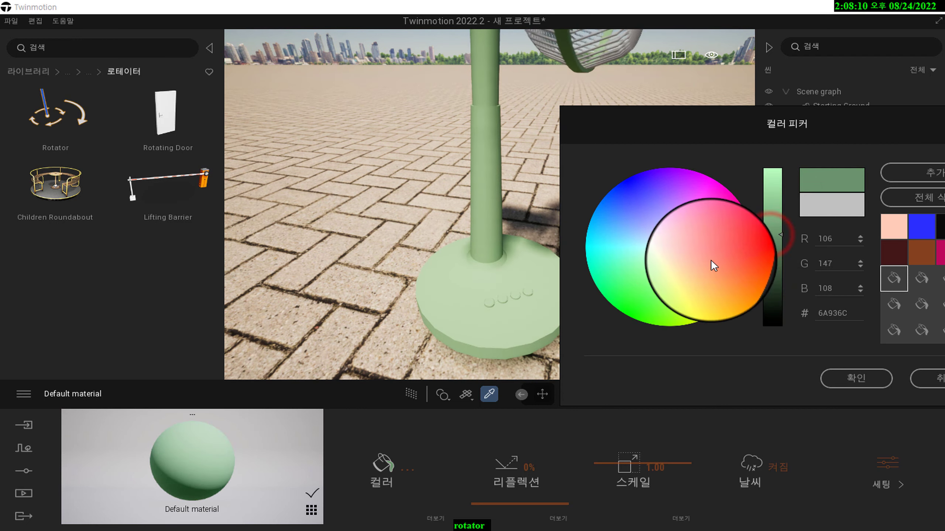
{"action": "left_click", "coordinate": [641, 268]}
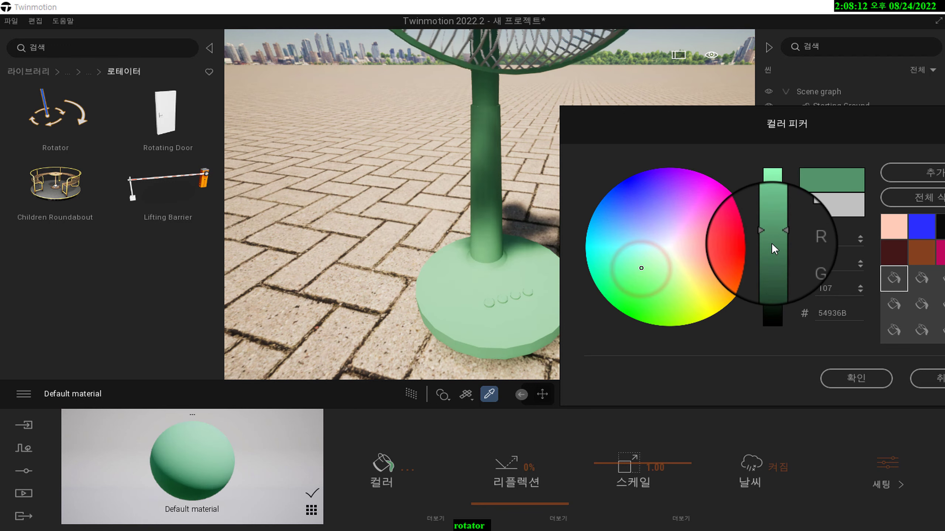
{"action": "left_click", "coordinate": [770, 240]}
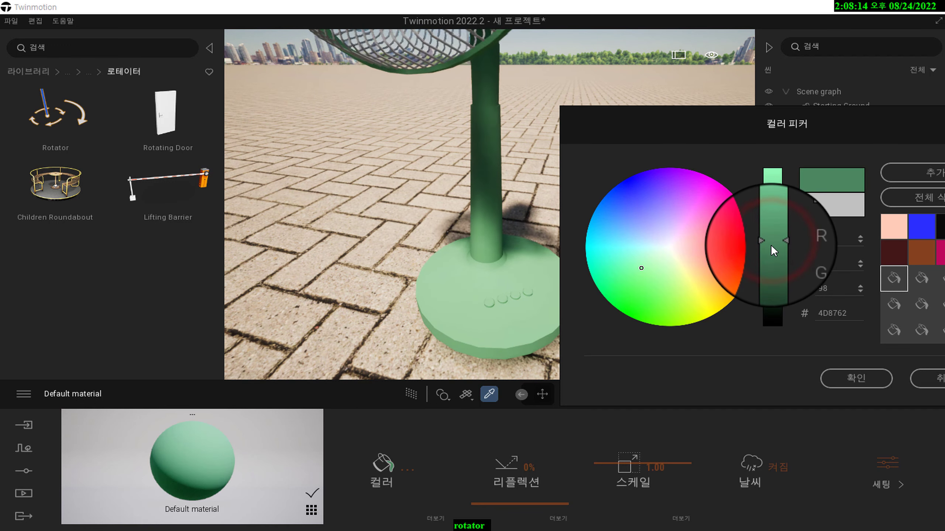
{"action": "left_click", "coordinate": [770, 249]}
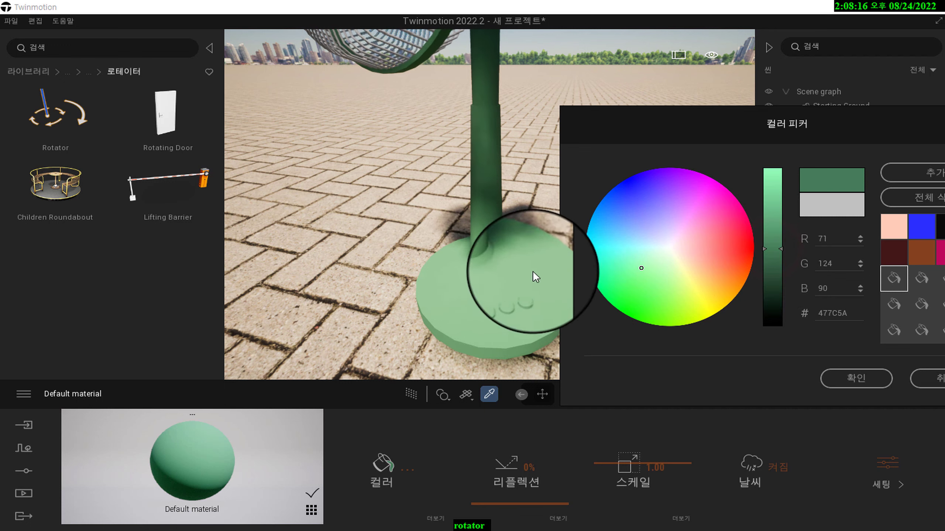
{"action": "left_click", "coordinate": [846, 380]}
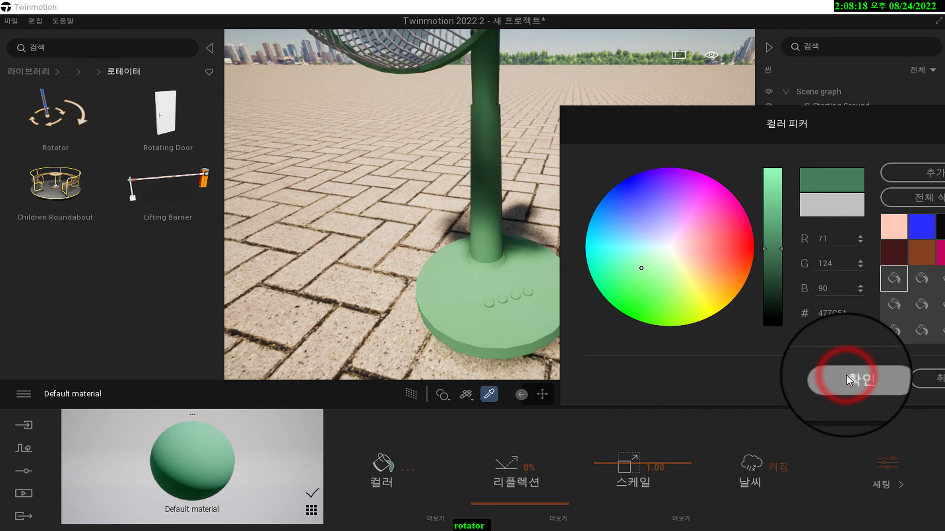
Step: Select the first round button on the fan's base, Group 3 inside 본체, for moving
{"action": "scroll", "coordinate": [601, 285], "scroll_direction": "up", "scroll_amount": 3}
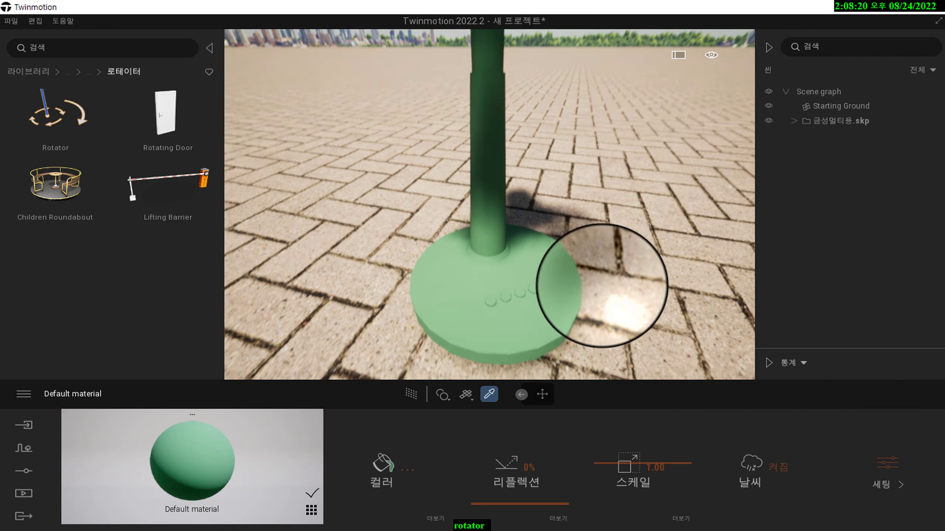
{"action": "scroll", "coordinate": [601, 285], "scroll_direction": "up", "scroll_amount": 3}
{"action": "right_click_drag", "start_coordinate": [669, 219], "coordinate": [668, 220]}
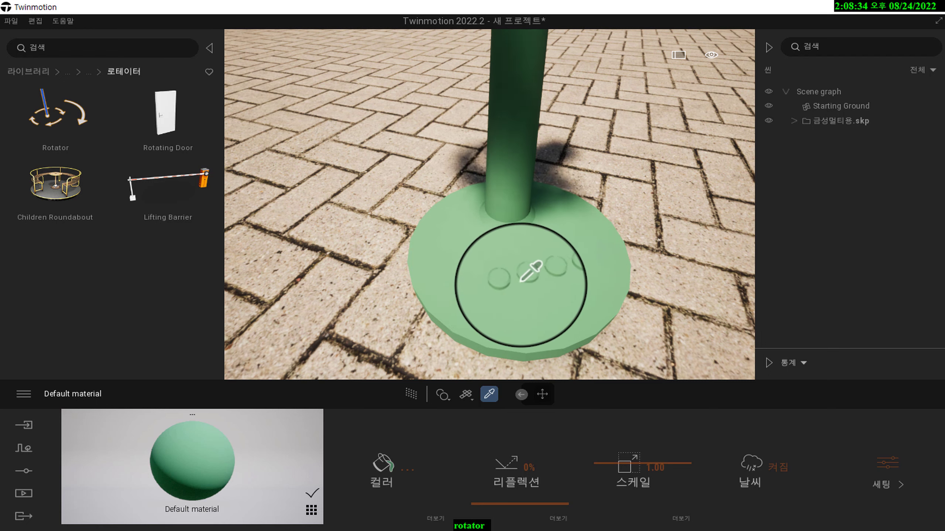
{"action": "scroll", "coordinate": [632, 236], "scroll_direction": "up", "scroll_amount": 4}
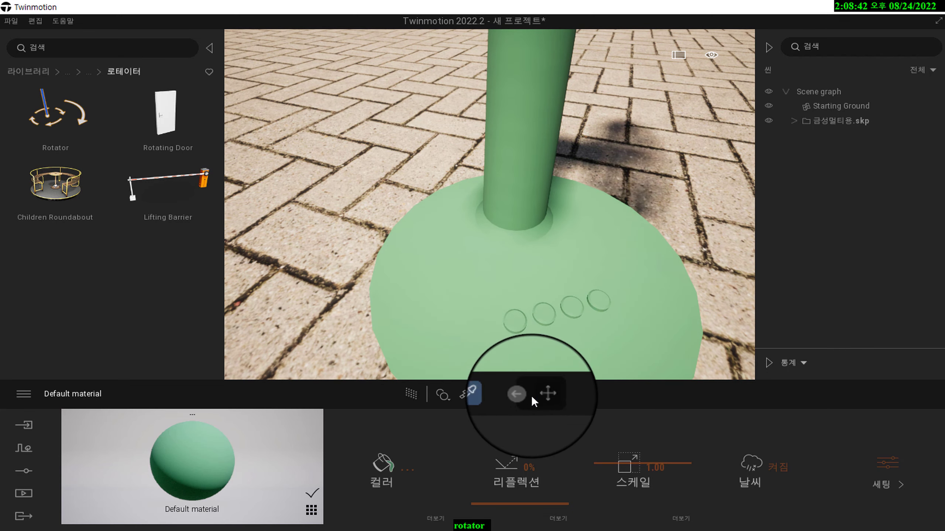
{"action": "left_click", "coordinate": [542, 395]}
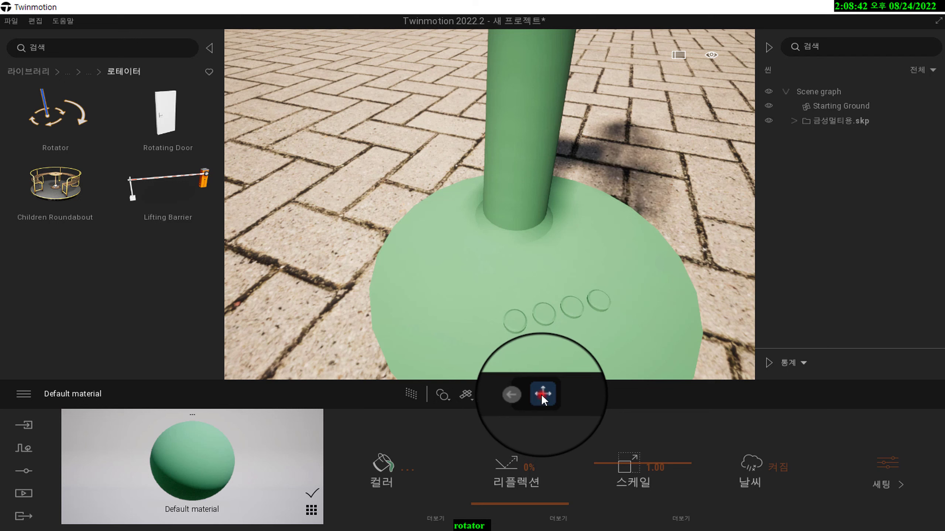
{"action": "left_click", "coordinate": [518, 322]}
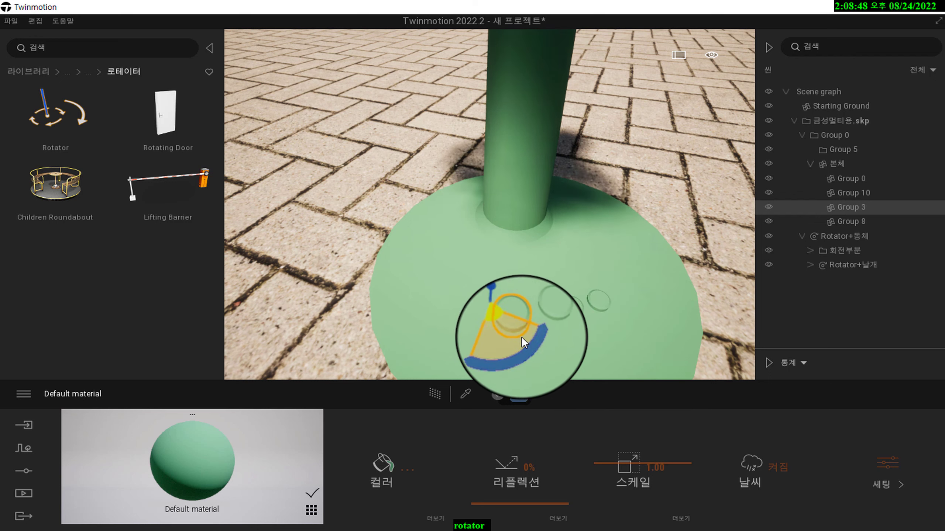
{"action": "left_click", "coordinate": [521, 337]}
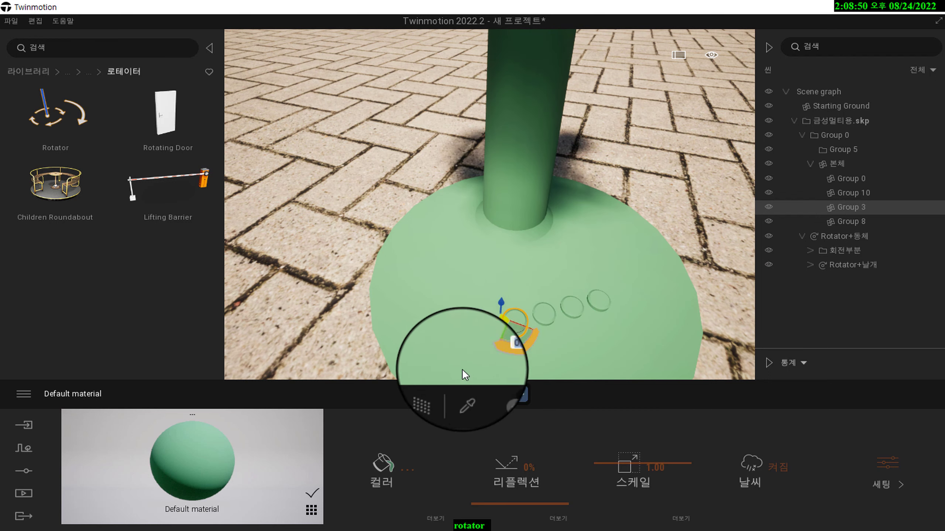
Step: Select the second round button on the base, Group 0 inside 본체, for moving and clear the selection
{"action": "left_click", "coordinate": [465, 393]}
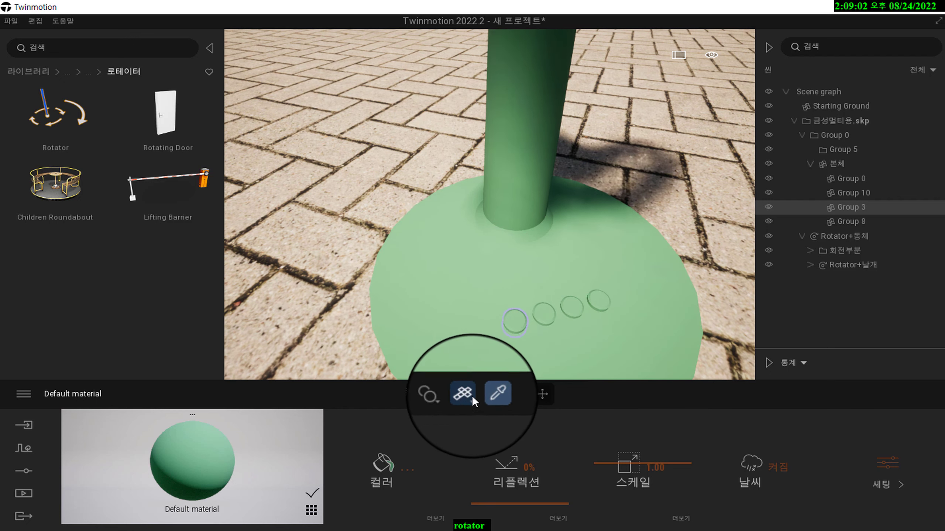
{"action": "left_click", "coordinate": [517, 394]}
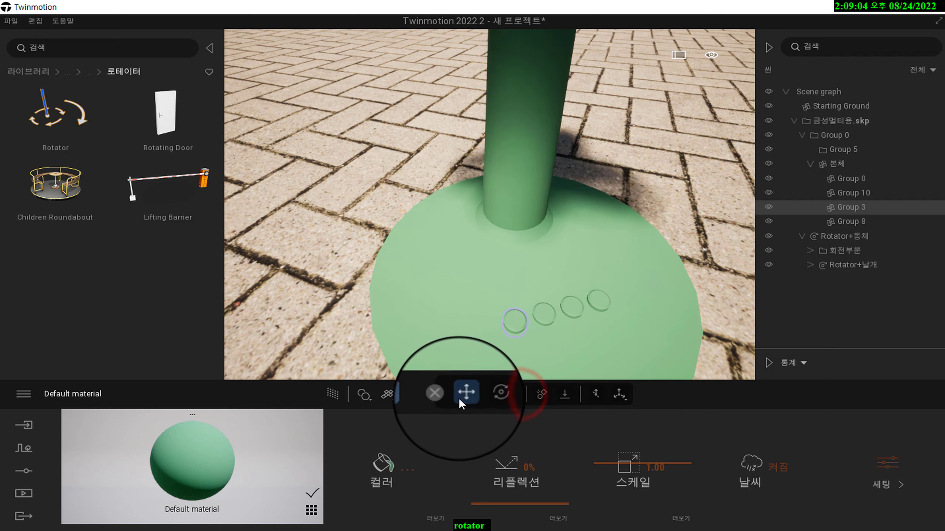
{"action": "left_click", "coordinate": [463, 397]}
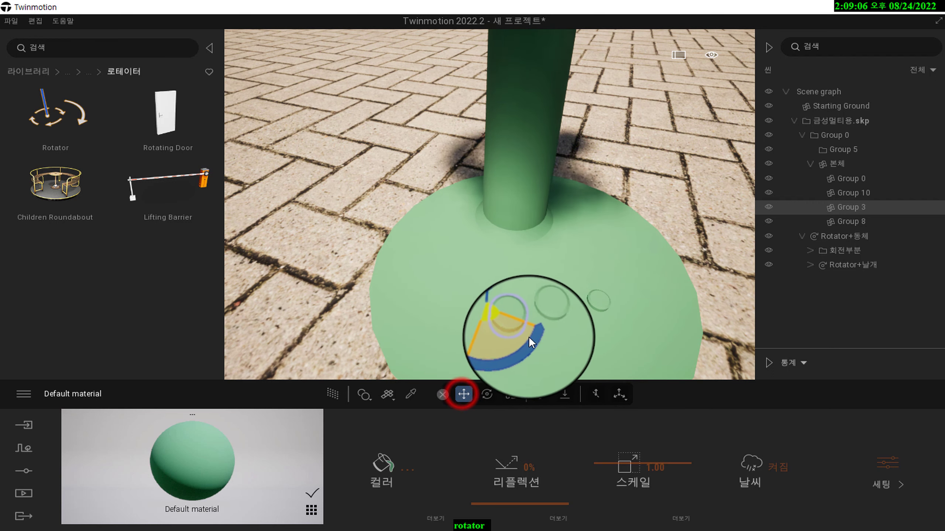
{"action": "left_click", "coordinate": [546, 319]}
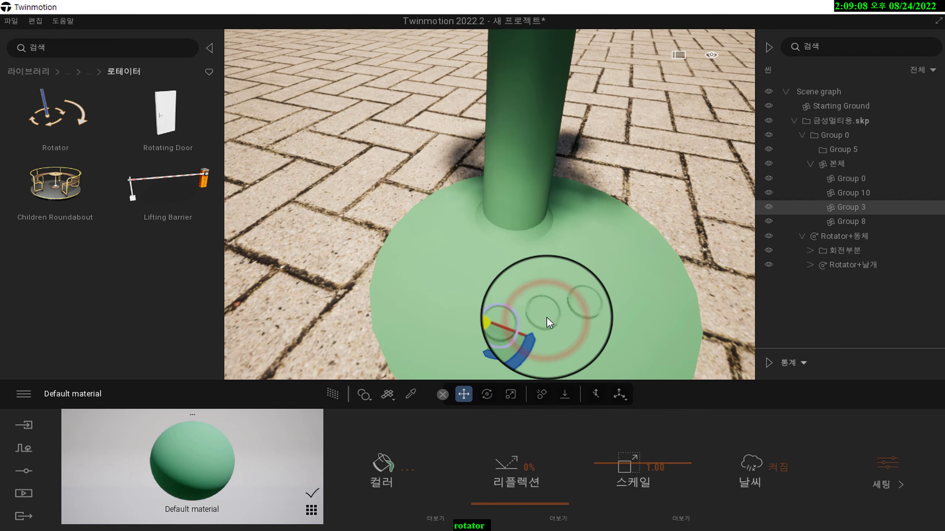
{"action": "left_click", "coordinate": [546, 316]}
{"action": "left_click", "coordinate": [547, 315]}
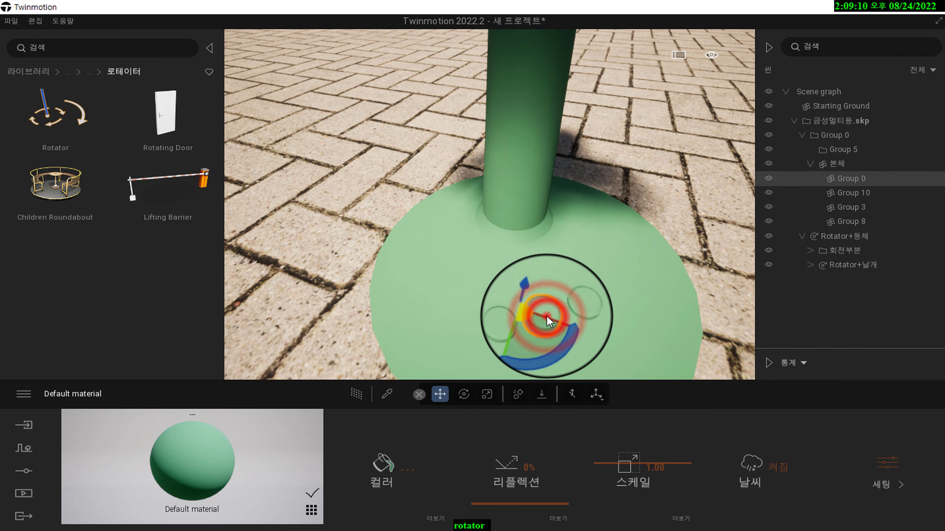
{"action": "left_click_drag", "start_coordinate": [546, 315], "coordinate": [605, 305]}
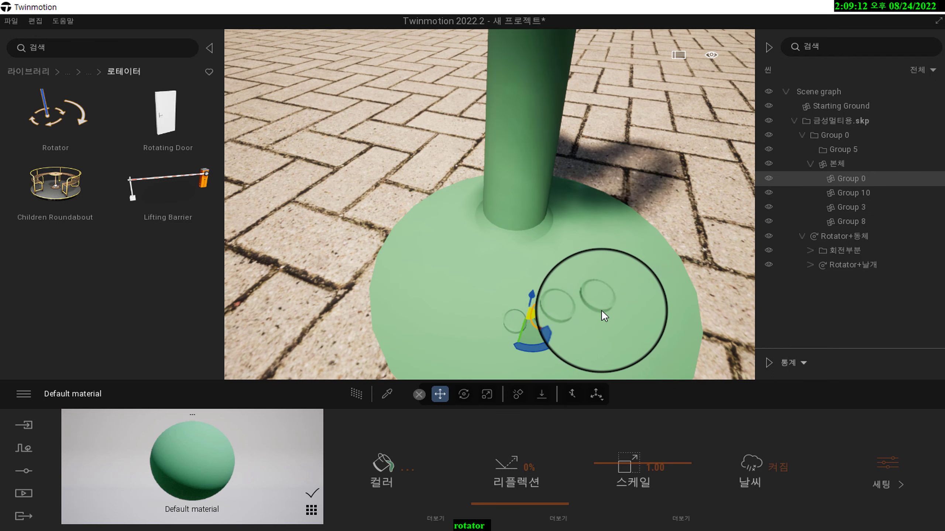
{"action": "left_click", "coordinate": [706, 269]}
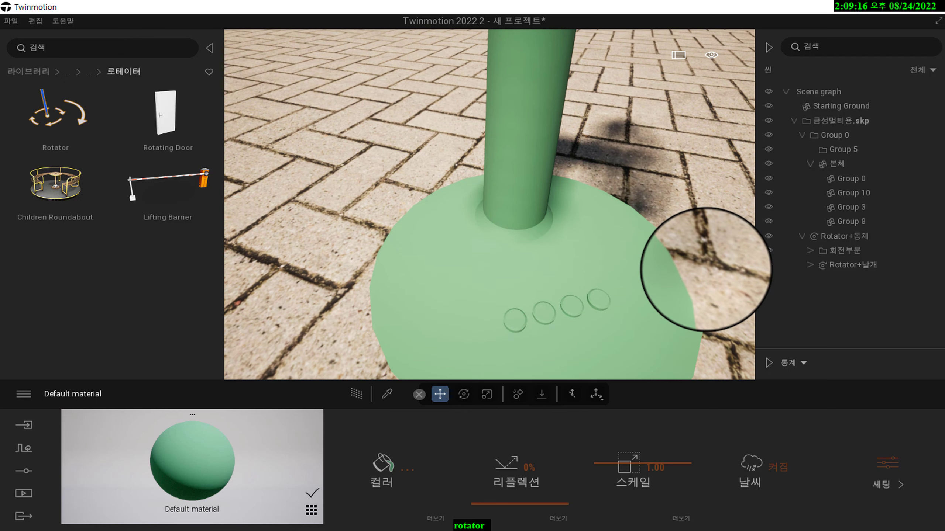
{"action": "scroll", "coordinate": [706, 269], "scroll_direction": "down", "scroll_amount": 5}
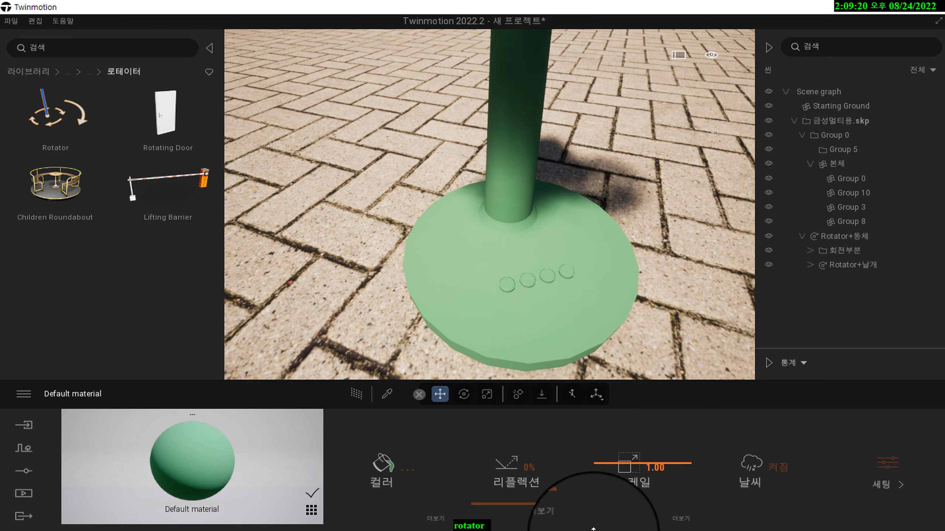
{"action": "left_click", "coordinate": [503, 530]}
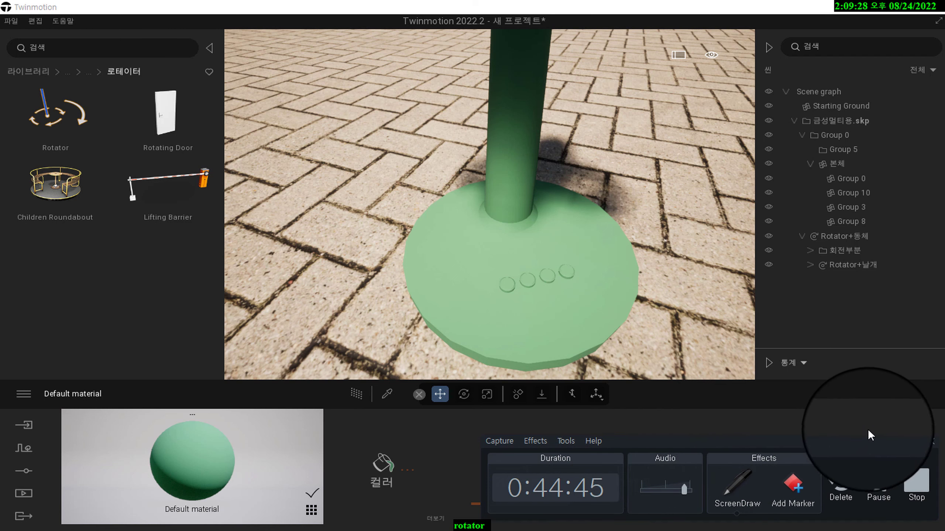
{"action": "left_click", "coordinate": [917, 439]}
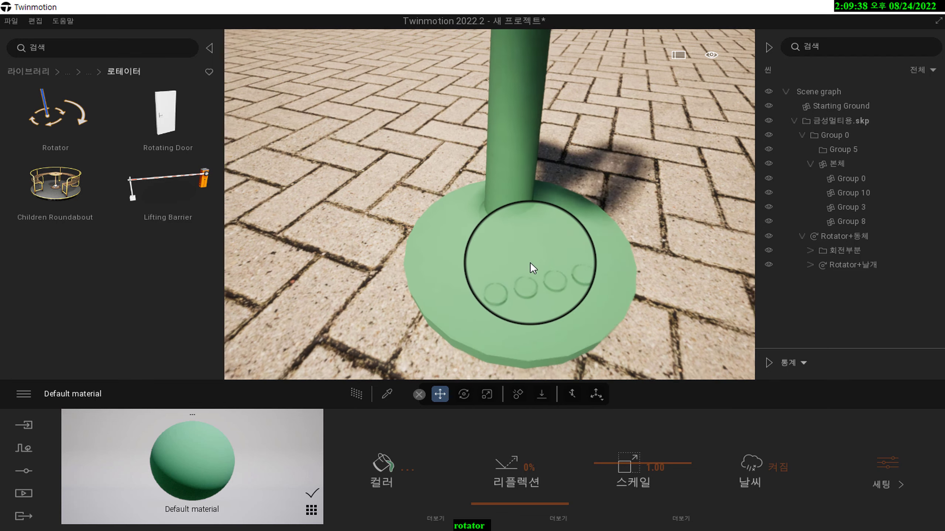
Step: Collapse 금성멀티용.skp in the scene graph and select it as the whole fan
{"action": "scroll", "coordinate": [530, 262], "scroll_direction": "down", "scroll_amount": 6}
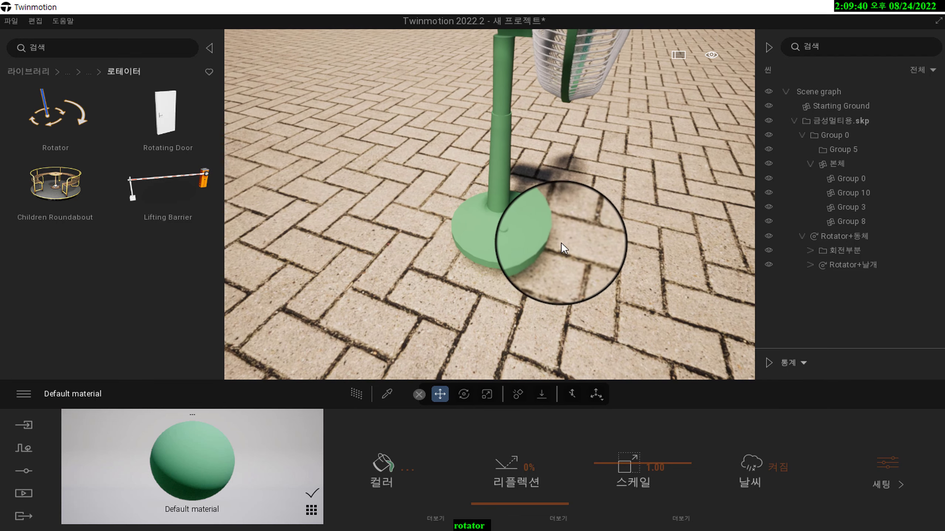
{"action": "scroll", "coordinate": [561, 242], "scroll_direction": "down", "scroll_amount": 6}
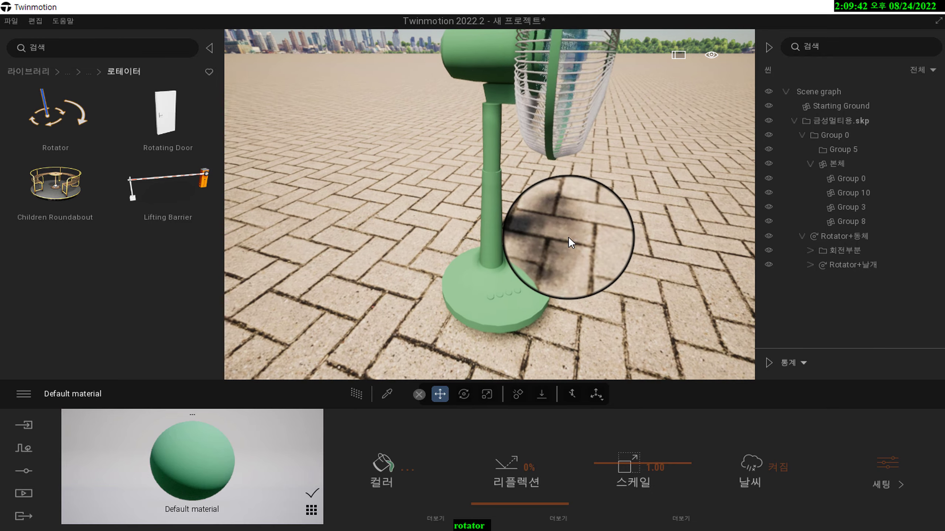
{"action": "scroll", "coordinate": [569, 236], "scroll_direction": "up", "scroll_amount": 3}
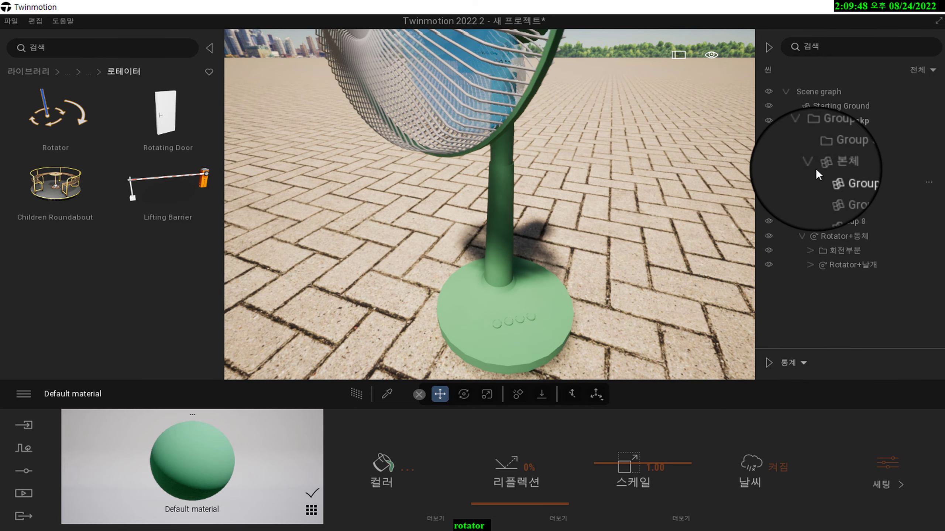
{"action": "left_click", "coordinate": [794, 120]}
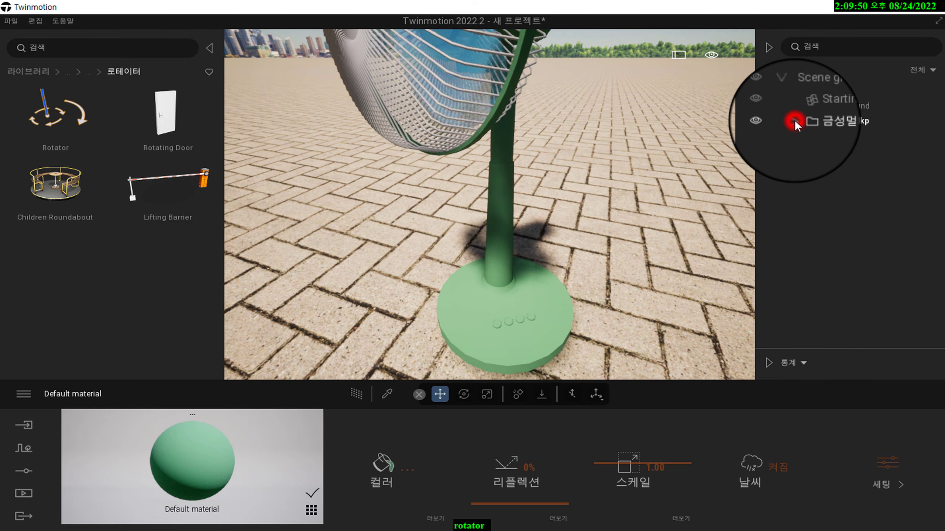
{"action": "left_click", "coordinate": [826, 124]}
{"action": "right_click", "coordinate": [827, 125]}
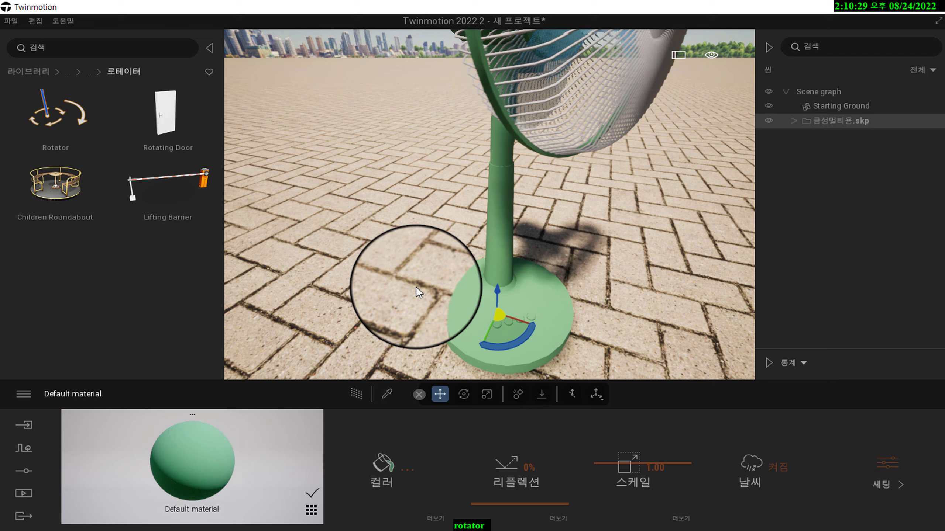
{"action": "scroll", "coordinate": [415, 287], "scroll_direction": "down", "scroll_amount": 4}
{"action": "right_click_drag", "start_coordinate": [416, 286], "coordinate": [416, 283]}
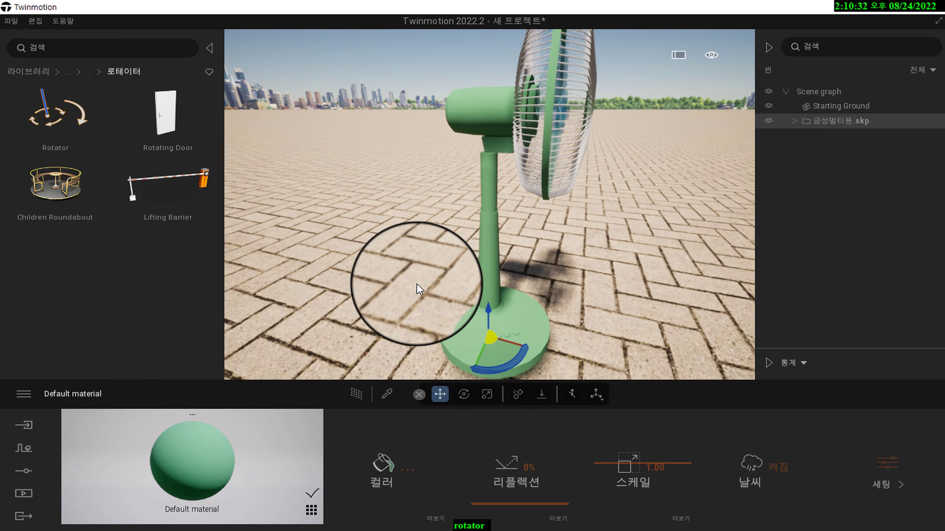
{"action": "scroll", "coordinate": [416, 283], "scroll_direction": "down", "scroll_amount": 2}
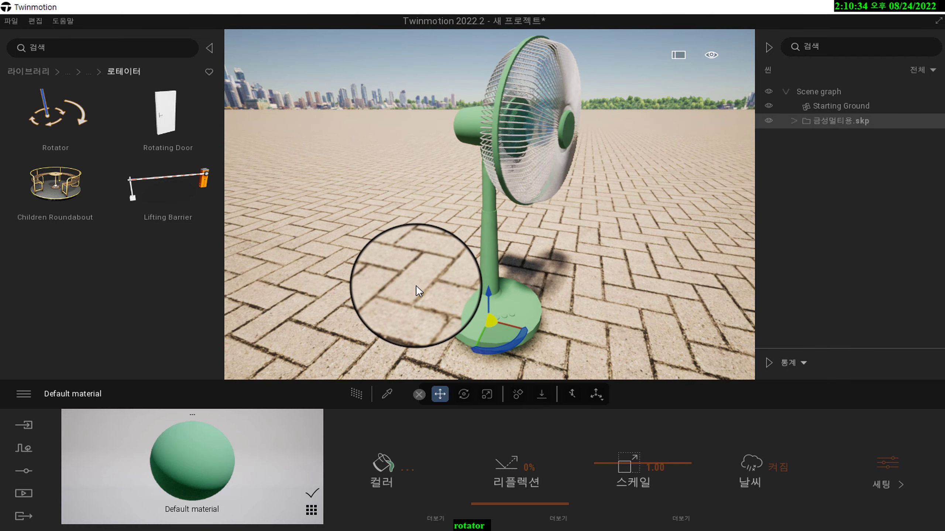
{"action": "scroll", "coordinate": [417, 286], "scroll_direction": "up", "scroll_amount": 3}
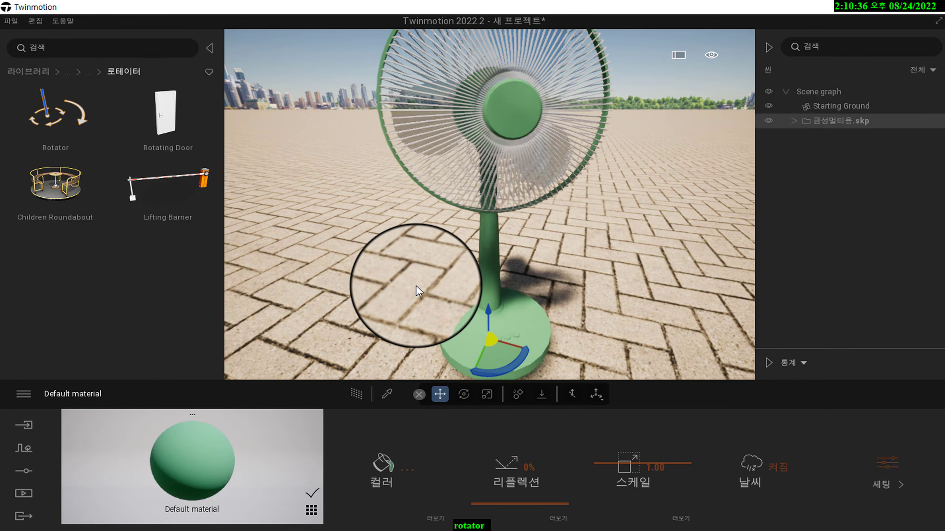
{"action": "right_click_drag", "start_coordinate": [416, 285], "coordinate": [417, 287]}
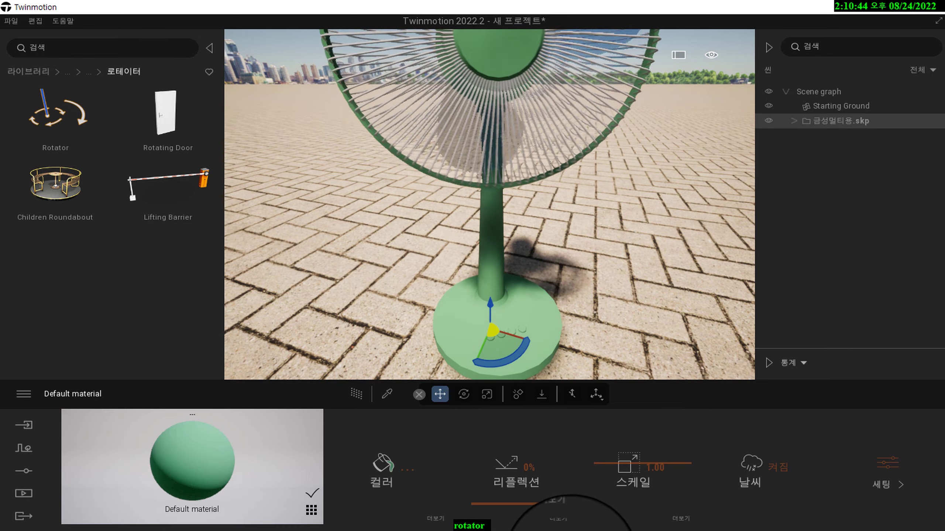
{"action": "left_click", "coordinate": [504, 530]}
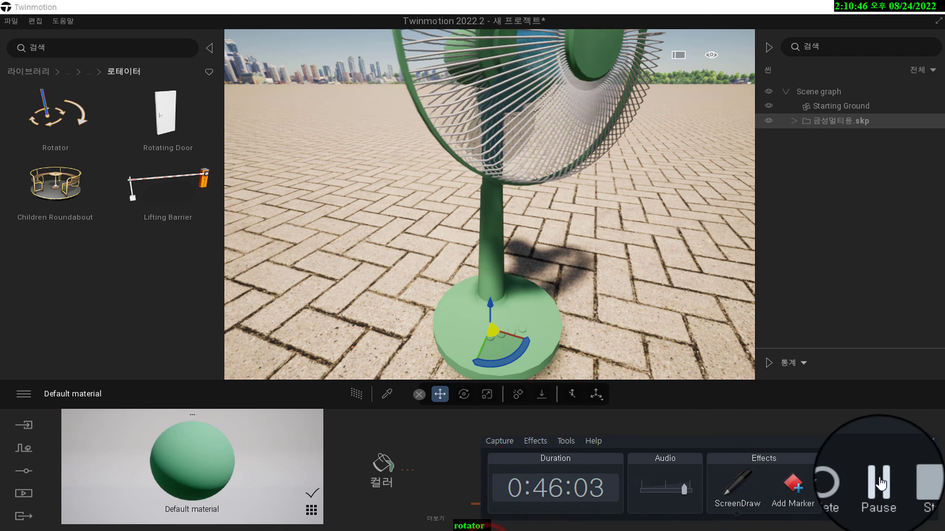